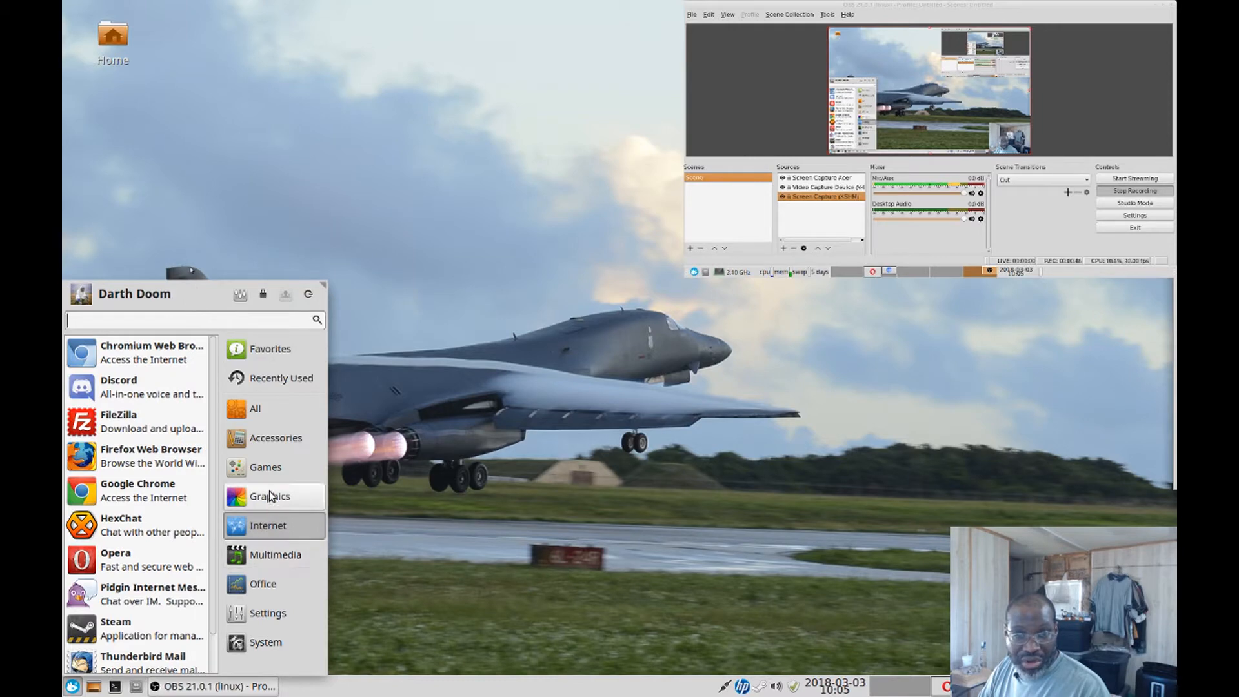
Launch the GIMP image editor.
left_click(267, 489)
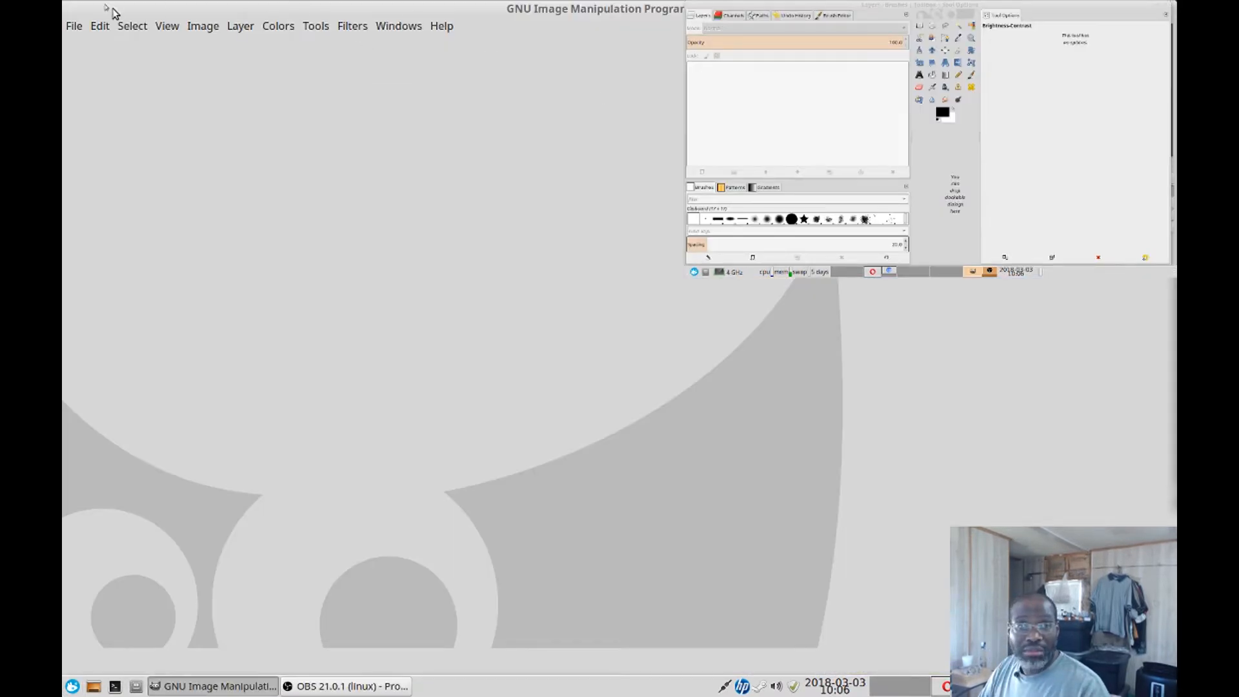
left_click(74, 27)
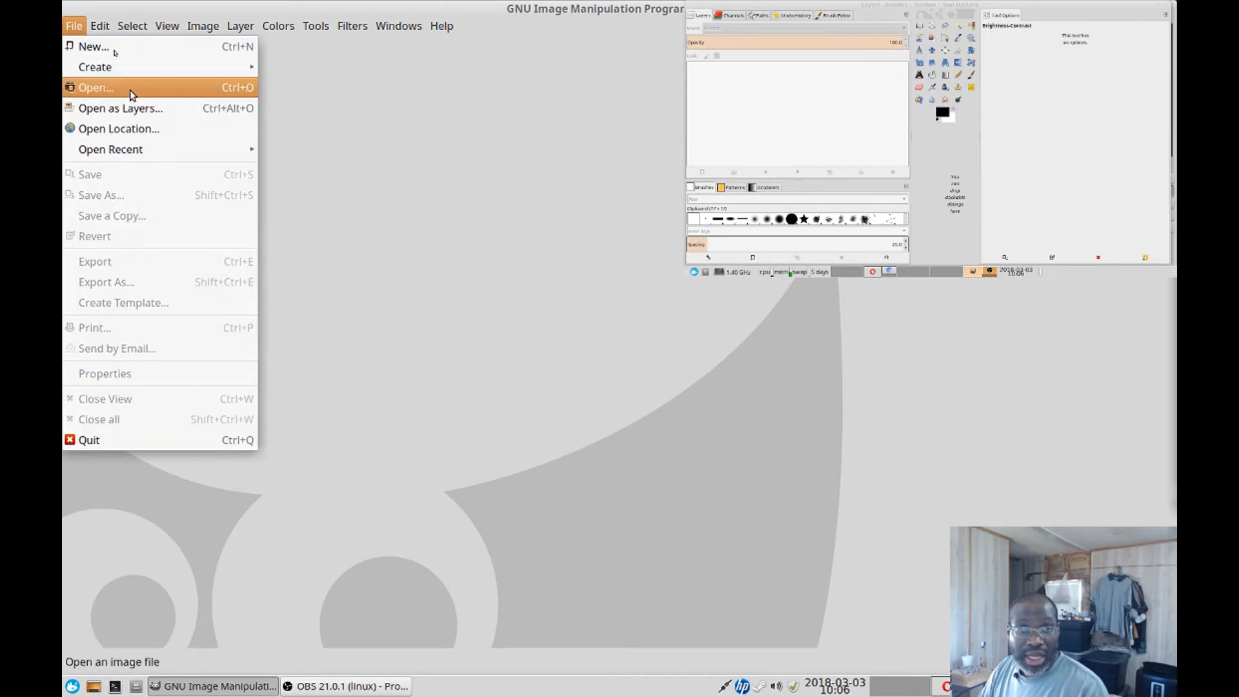
mouse_move(135, 75)
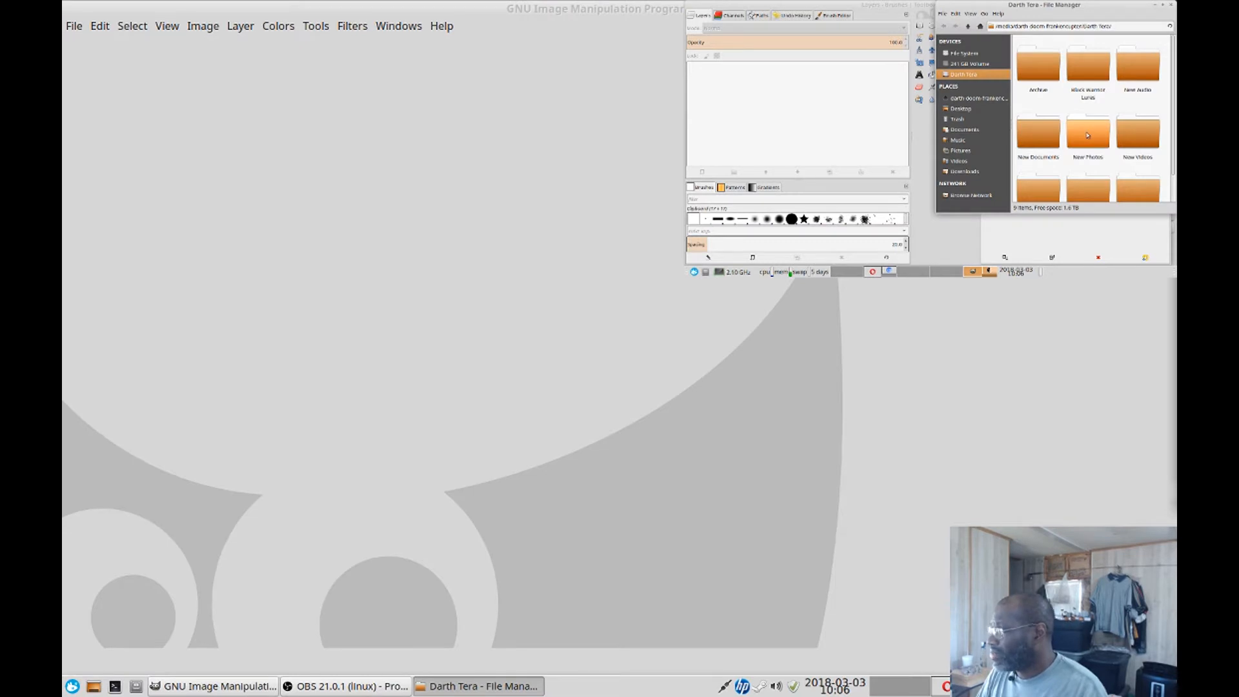
In the file manager, open the folder New Photos > Bulk Photos > 2018-03-02 Cuban yoyo Maintenance in an enlarged window.
double_click(1087, 135)
double_click(1033, 64)
left_click(1155, 9)
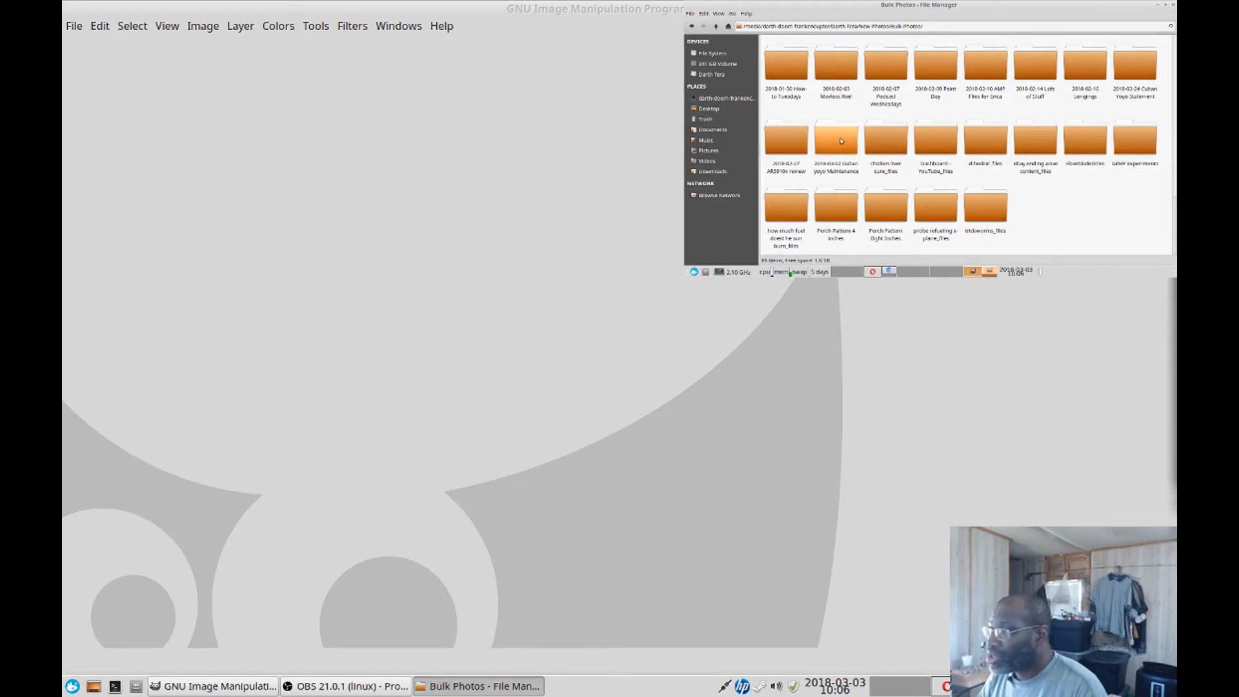
double_click(839, 139)
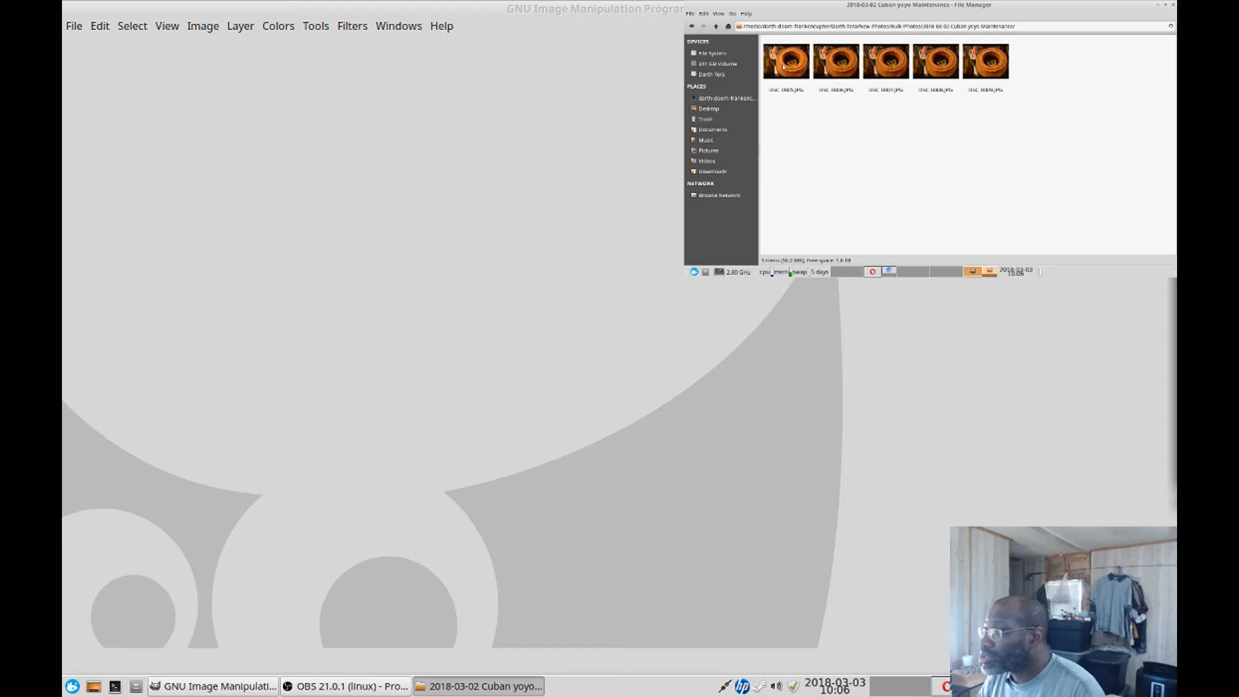
Compare the thumbnails of the wooden yoyo photos in the folder to find one for the thumbnail.
left_click(833, 68)
left_click(880, 68)
left_click(919, 68)
left_click(983, 65)
left_click(995, 124)
left_click(800, 69)
left_click(833, 69)
left_click(882, 69)
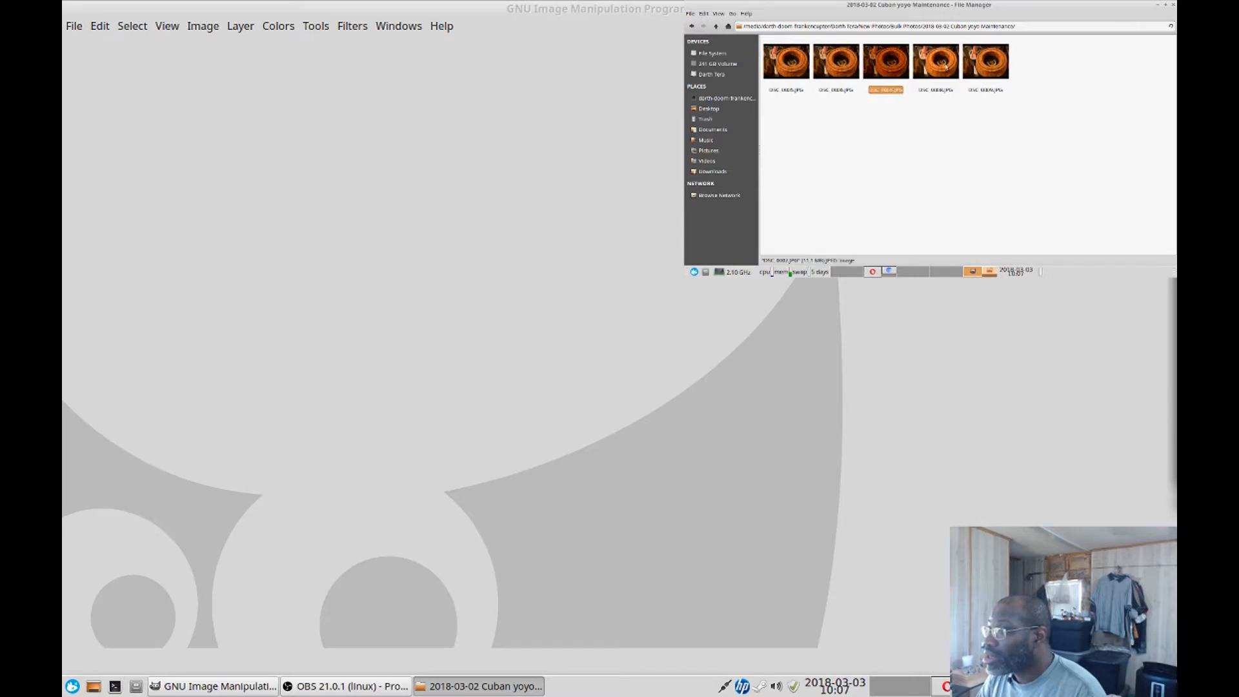
left_click(933, 68)
left_click(994, 69)
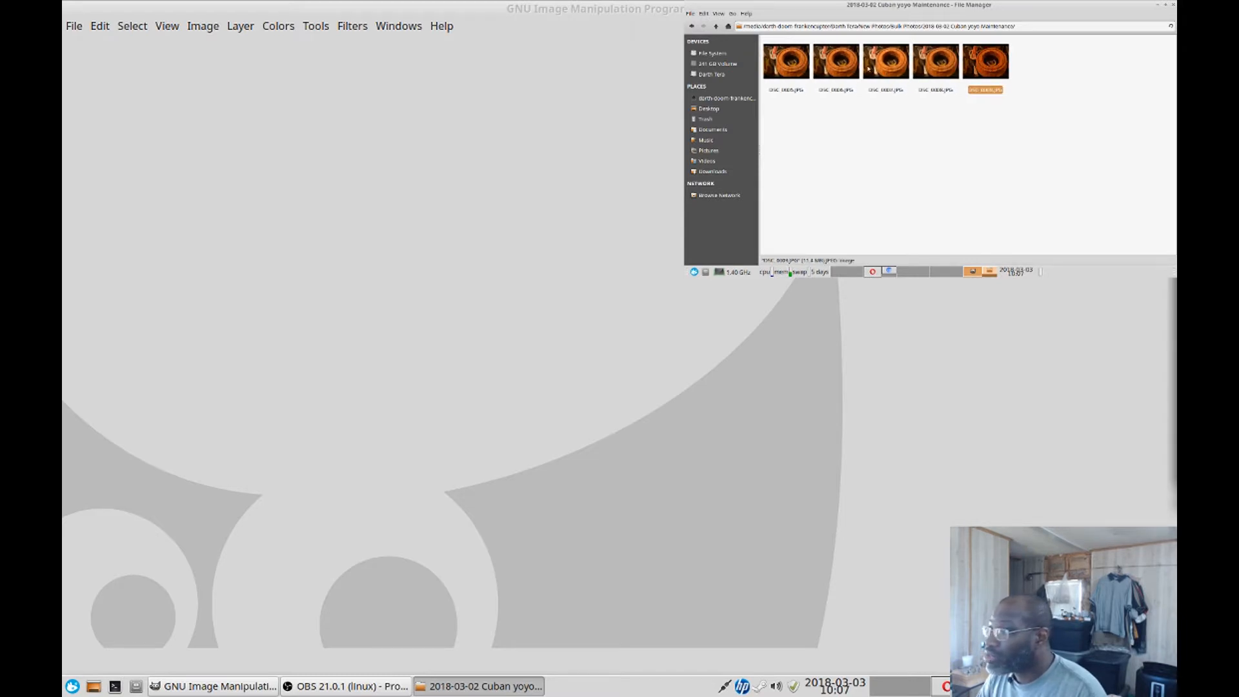
left_click(834, 68)
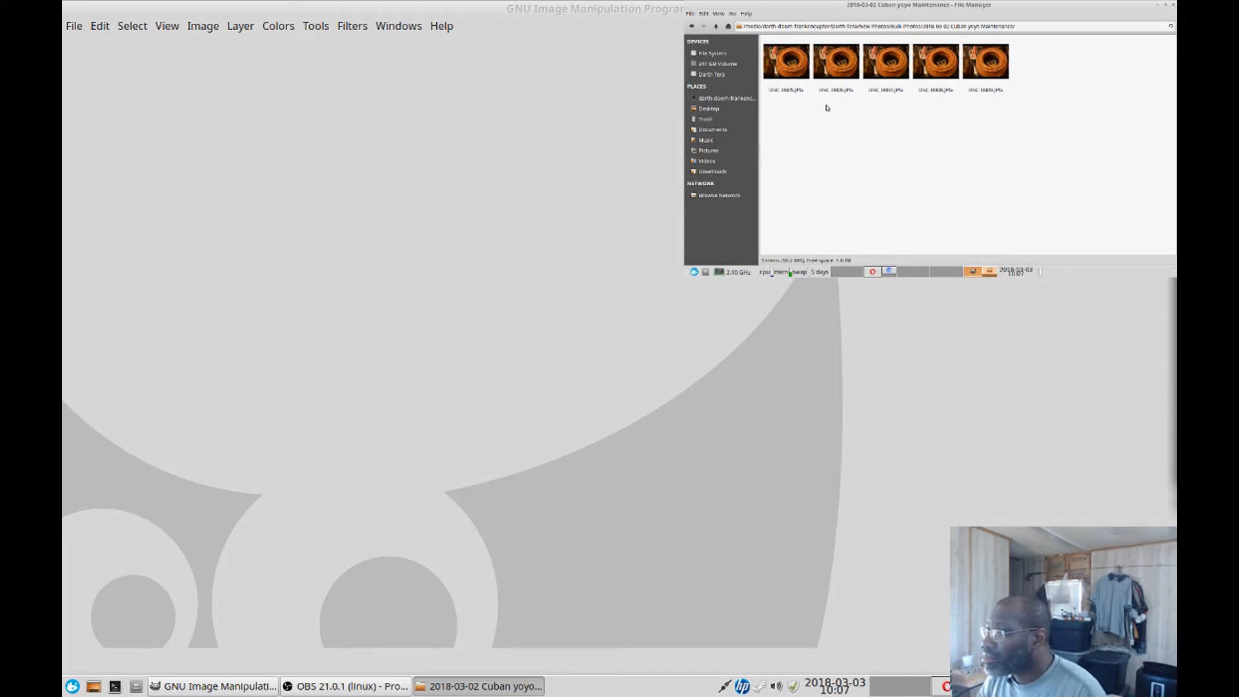
View DSC_0005.JPG in the image viewer, go through the photos that follow it, and close the viewer.
right_click(790, 60)
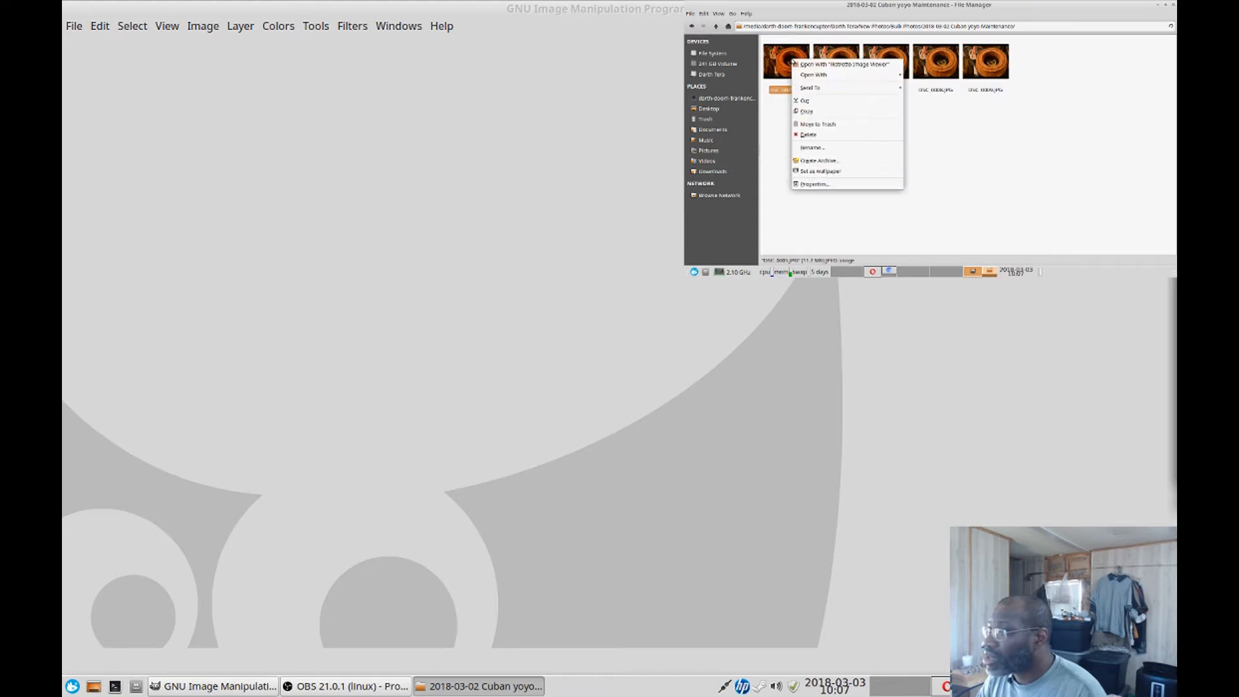
left_click(851, 67)
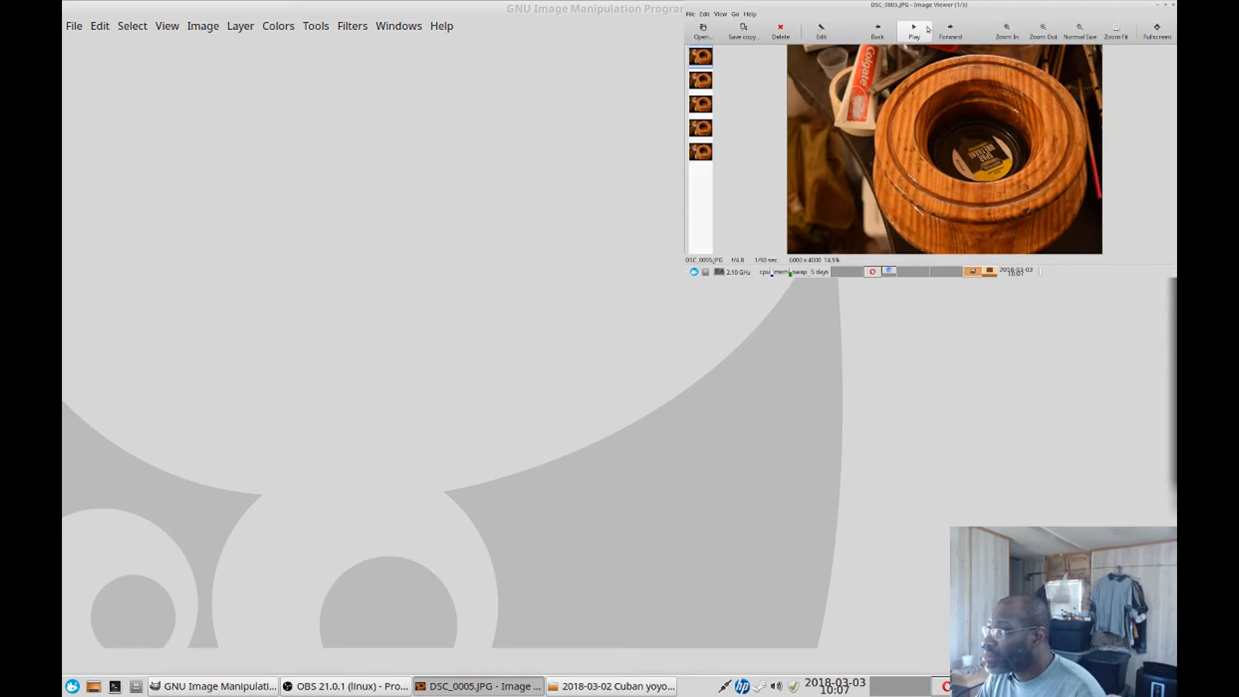
left_click(949, 34)
left_click(949, 34)
left_click(949, 35)
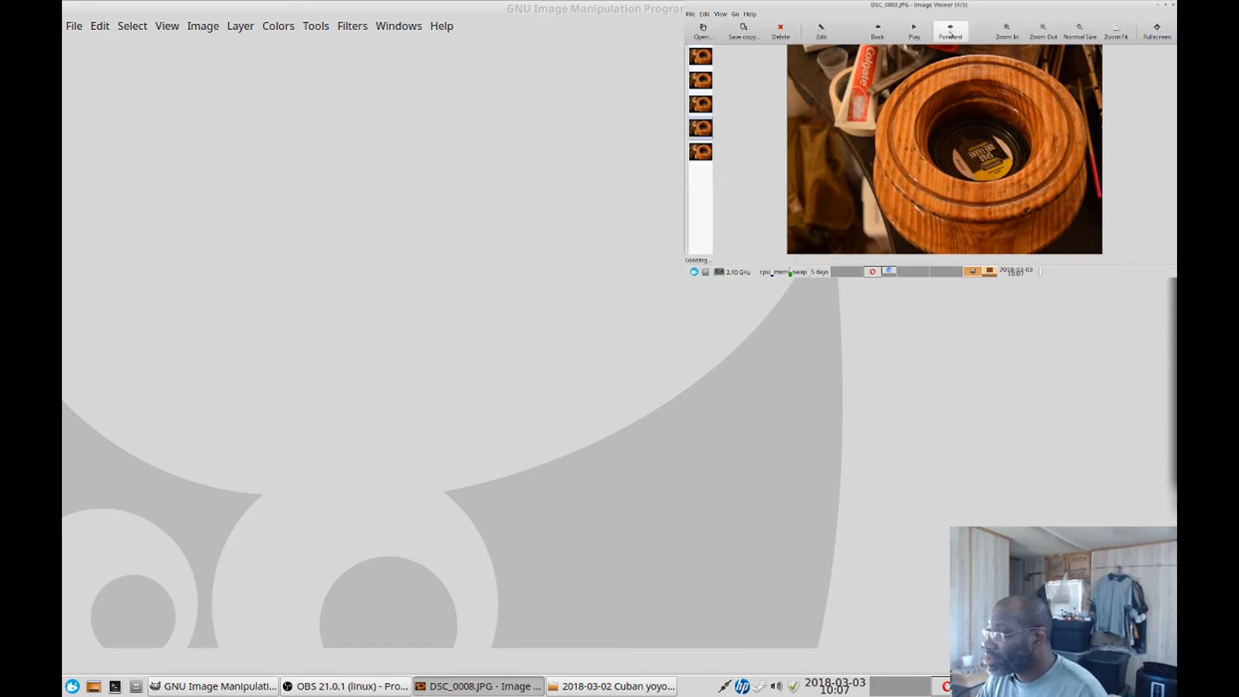
key("ctrl+w")
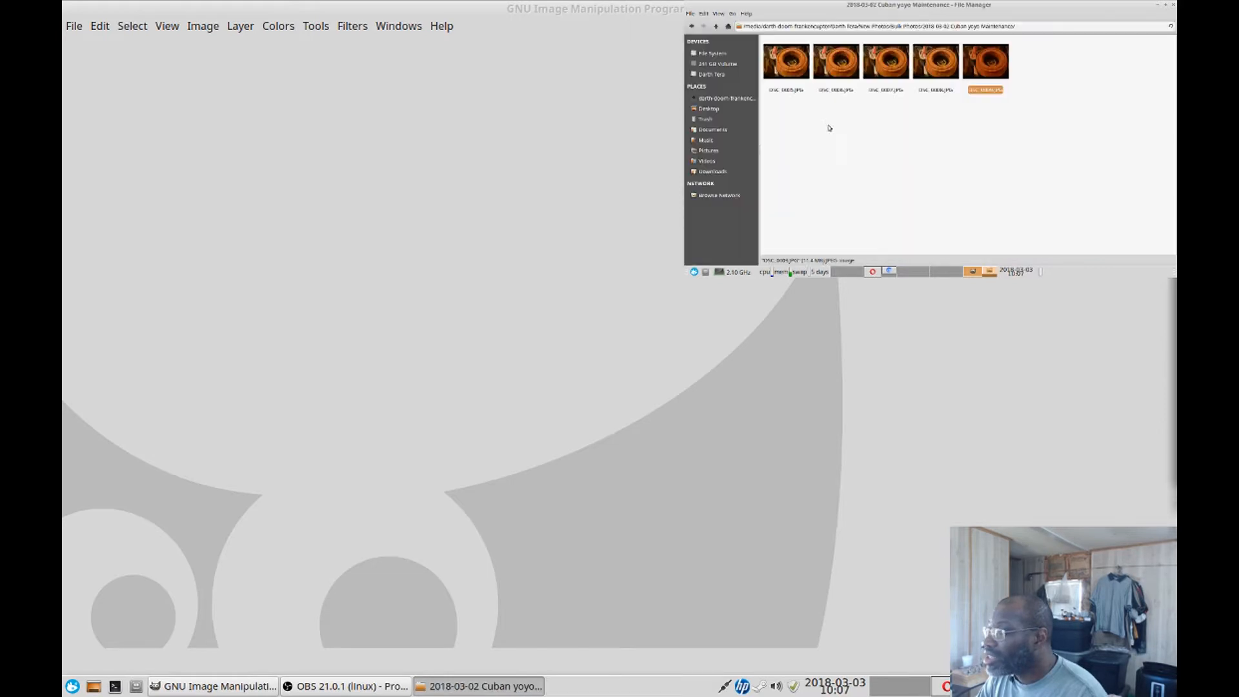
Open DSC_0005.JPG from the folder in the GIMP Image Editor.
left_click(788, 67)
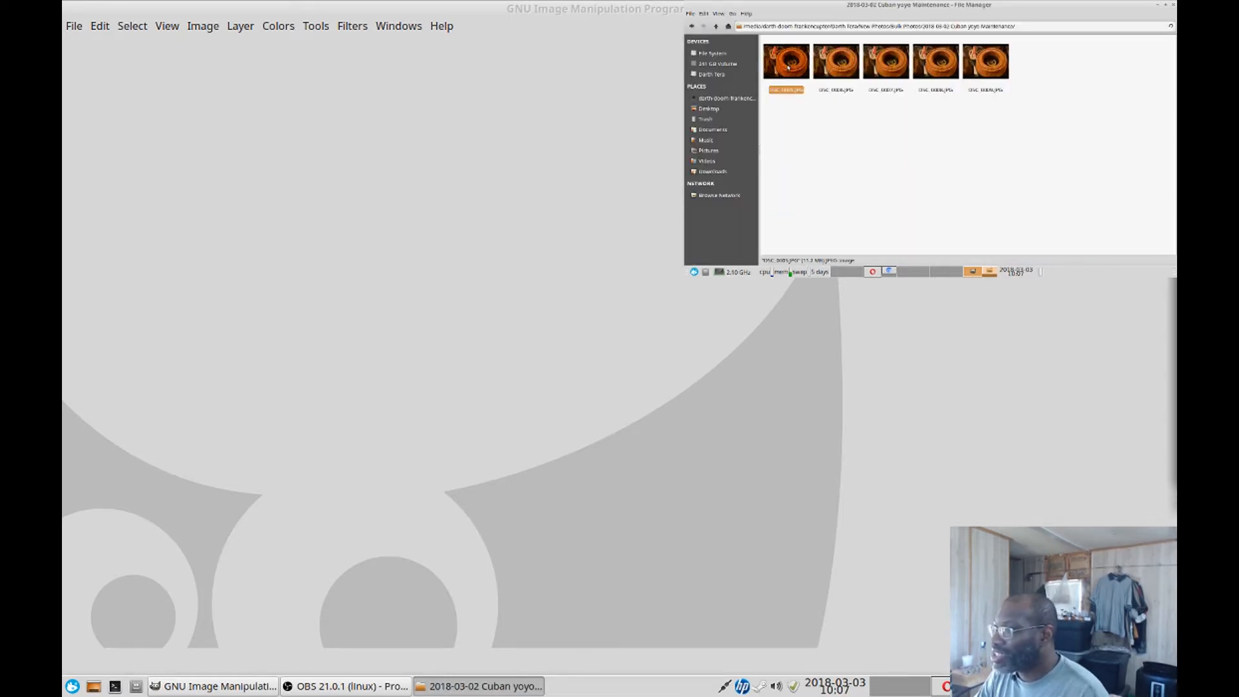
right_click(789, 66)
mouse_move(852, 81)
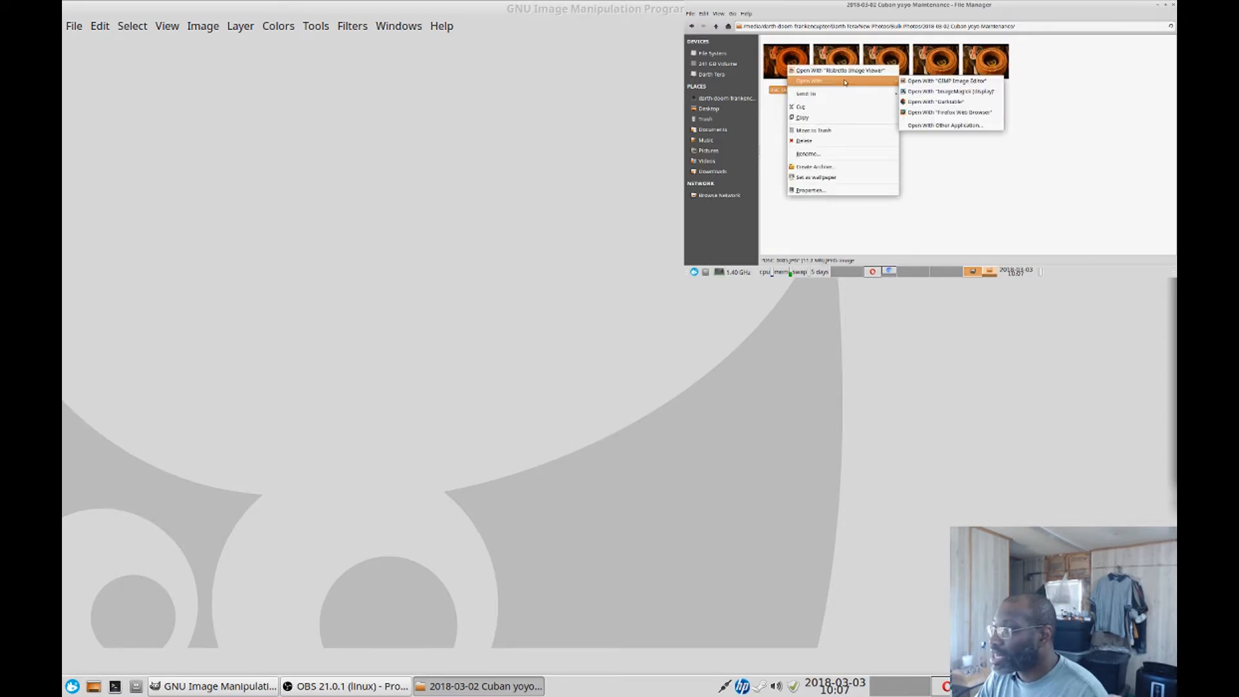
left_click(952, 81)
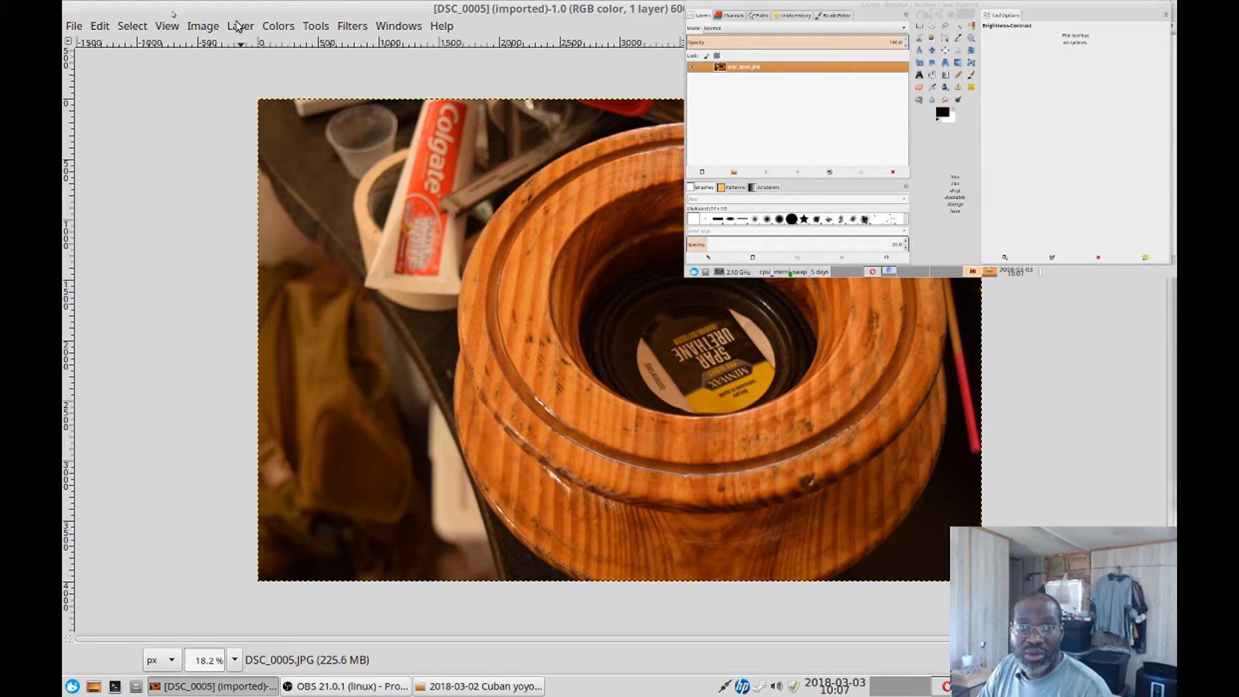
Scale the image to 1280 px wide with the height kept in proportion.
left_click(205, 26)
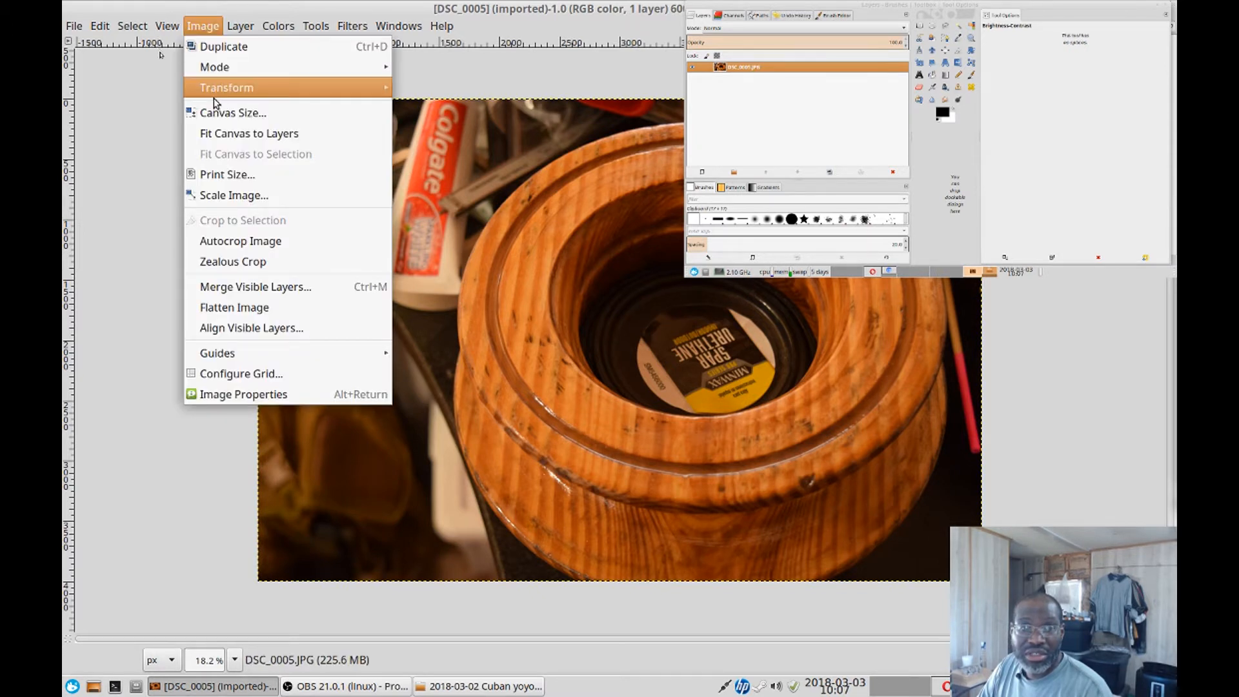
left_click(233, 195)
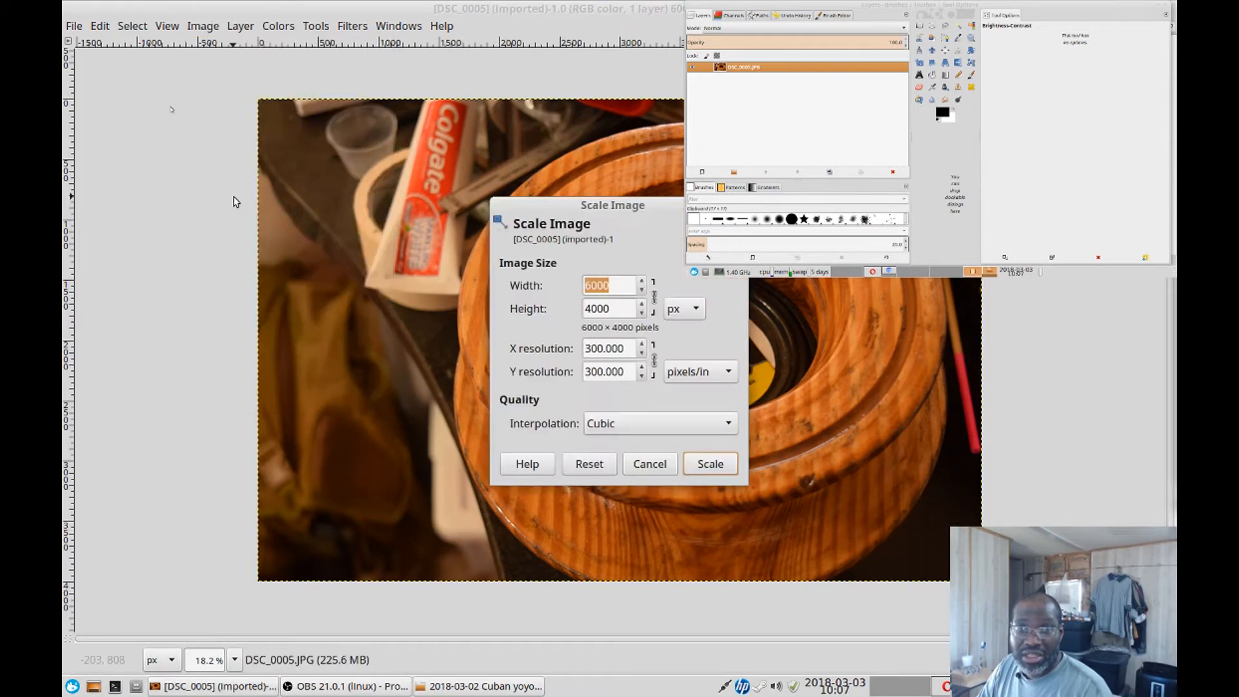
type("1280")
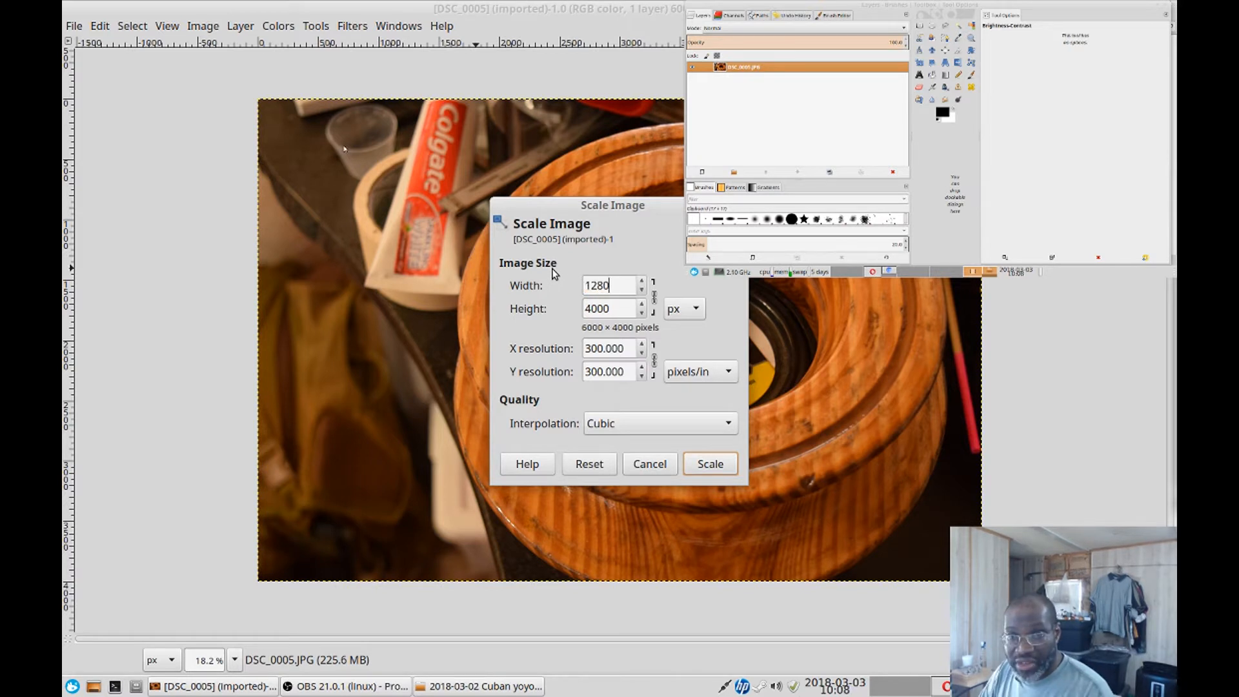
left_click(618, 309)
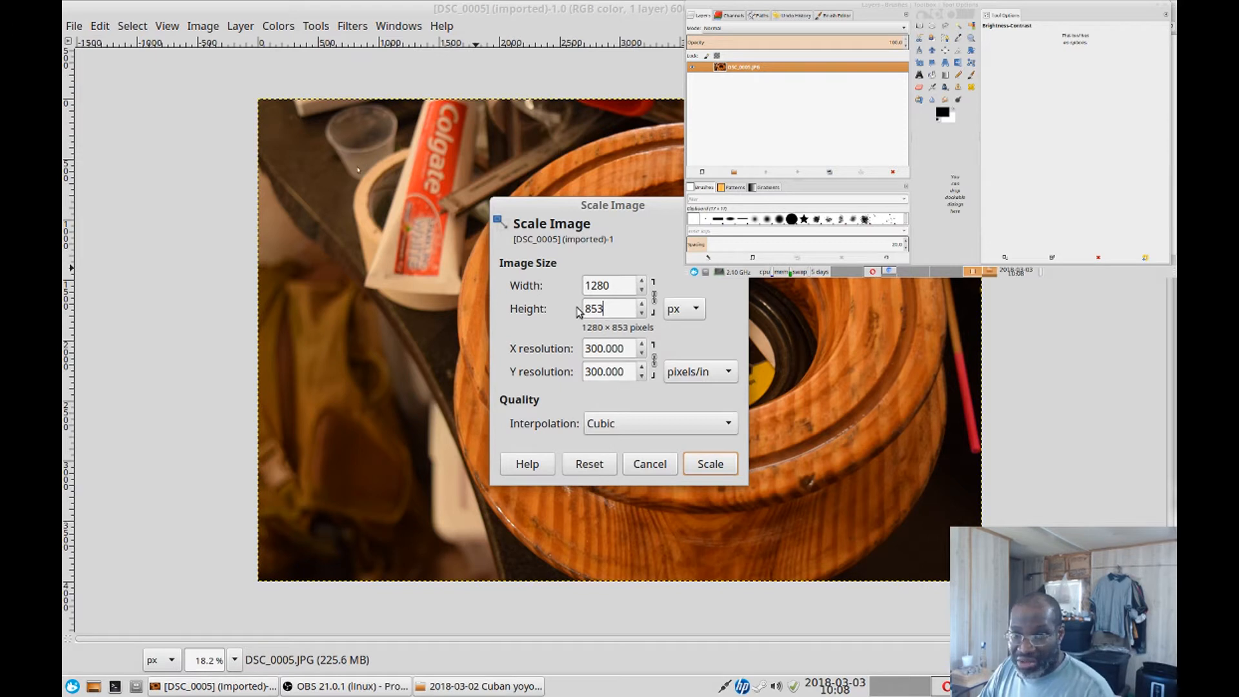
left_click(710, 463)
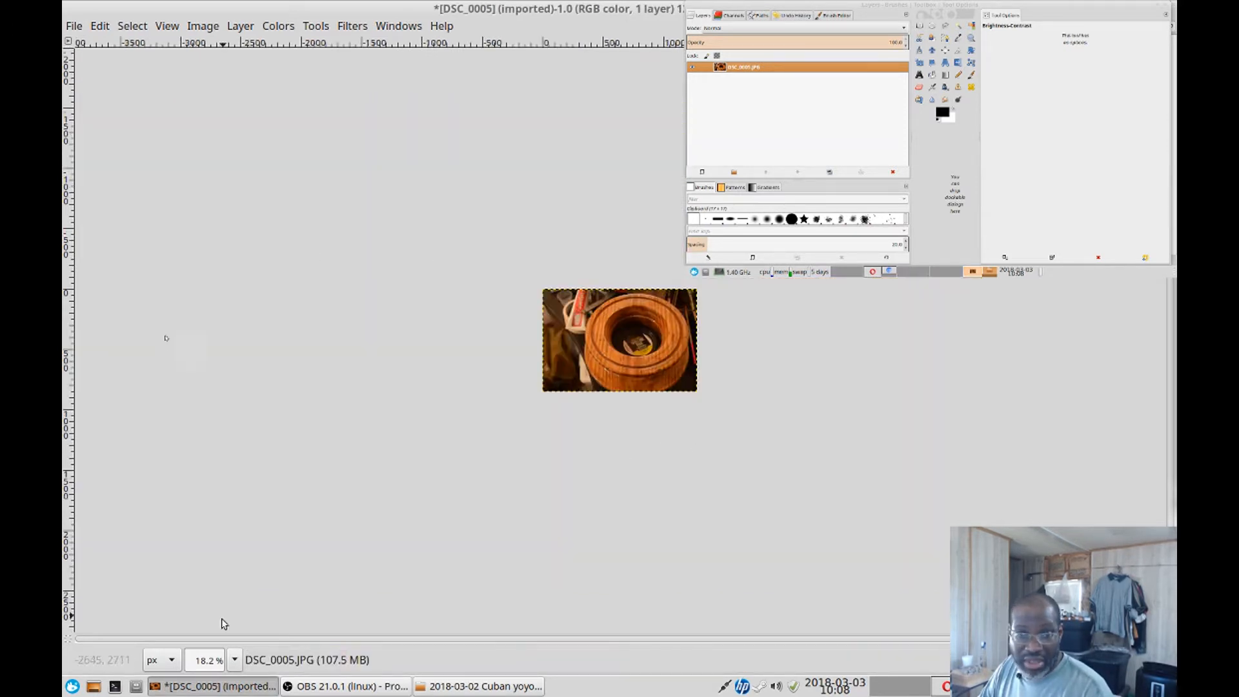
Set the Crop tool to a fixed aspect ratio of 1280:720.
left_click(236, 660)
left_click(239, 543)
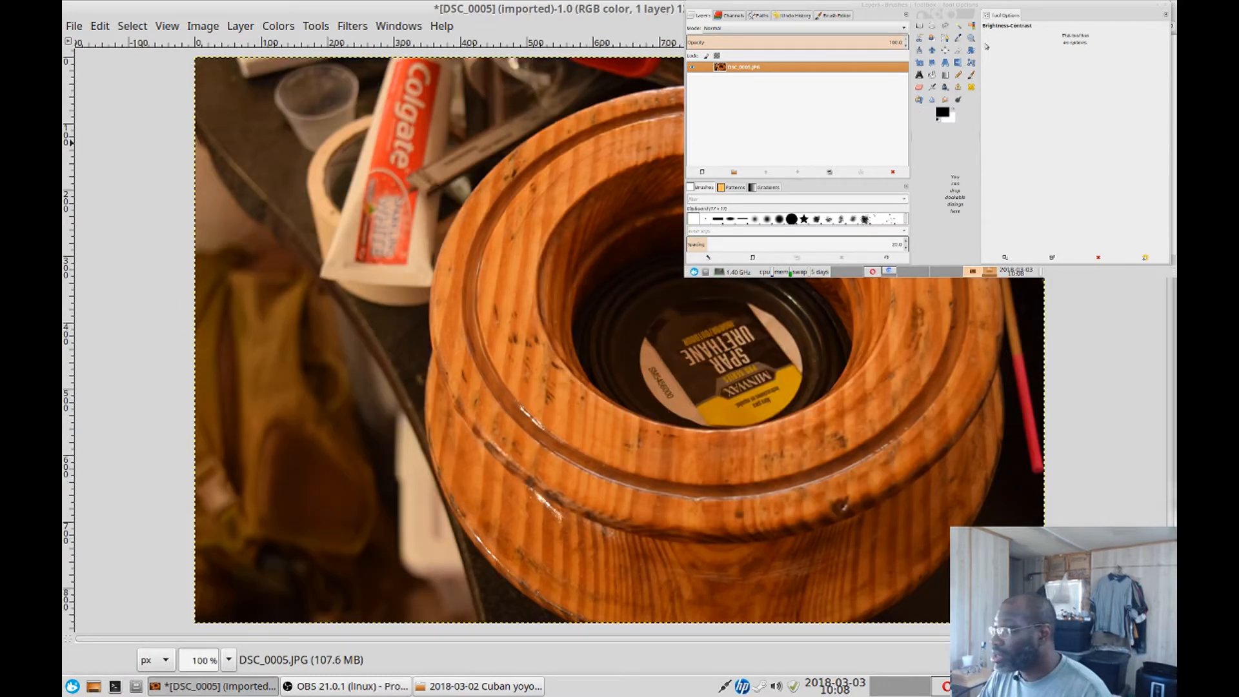
left_click(957, 51)
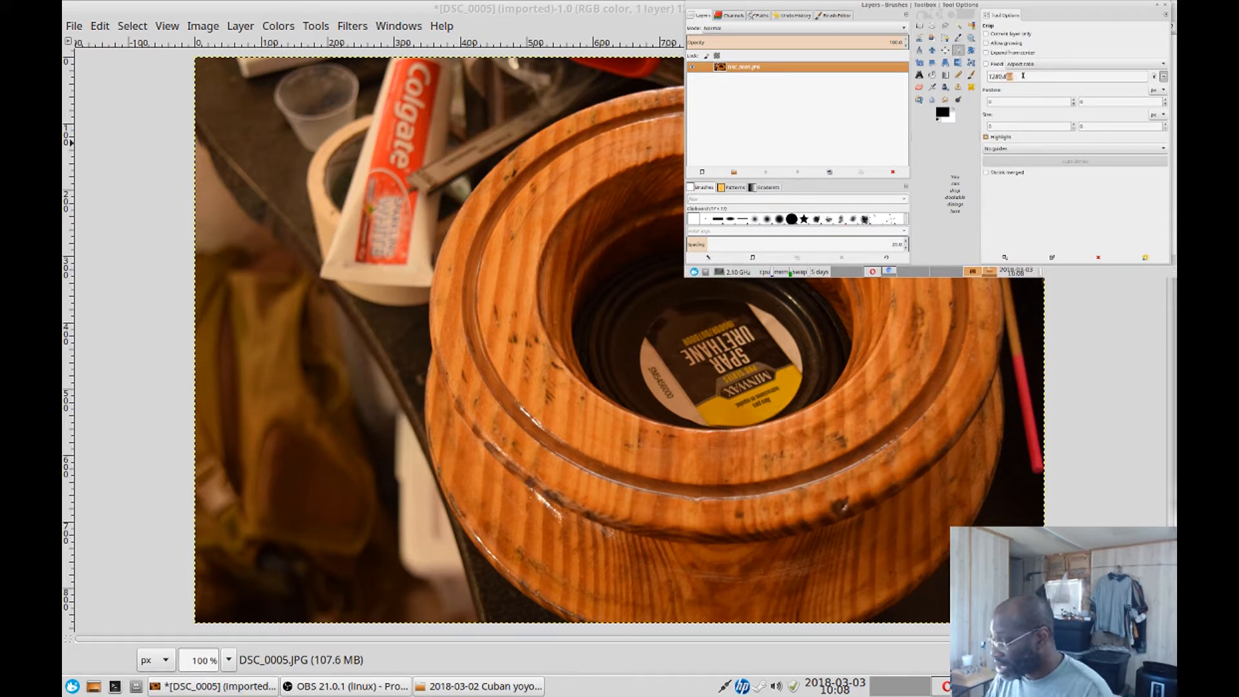
type("720")
left_click(987, 64)
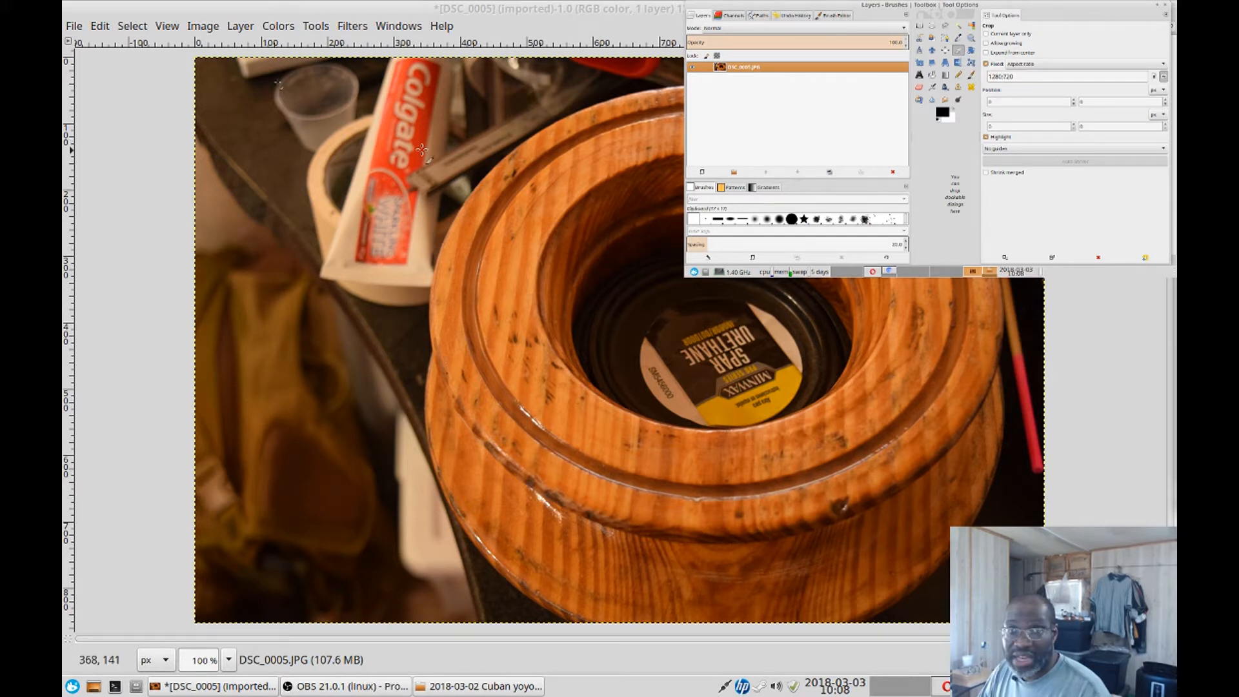
Crop the photo to a full-width 1280:720 frame, trimming a thin strip above and a larger strip below.
mouse_move(223, 100)
left_mouse_down()
mouse_move(951, 388)
mouse_move(1011, 340)
mouse_move(1086, 319)
left_mouse_up()
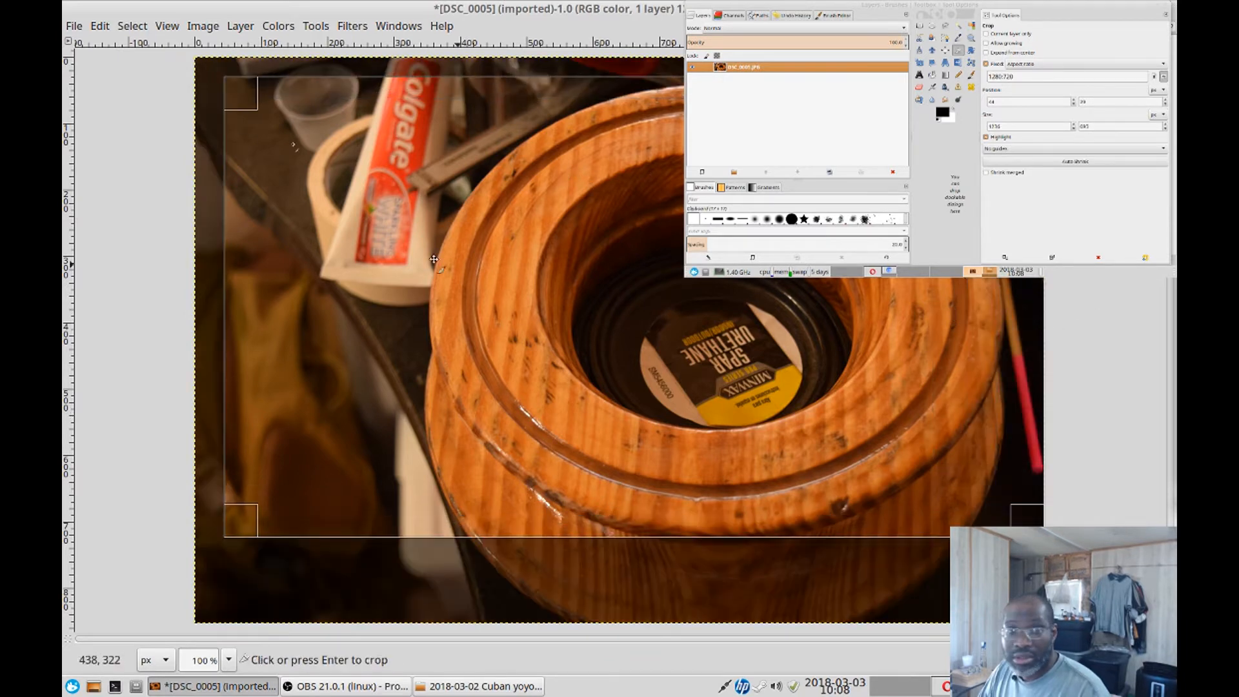
left_click_drag(238, 257, 206, 255)
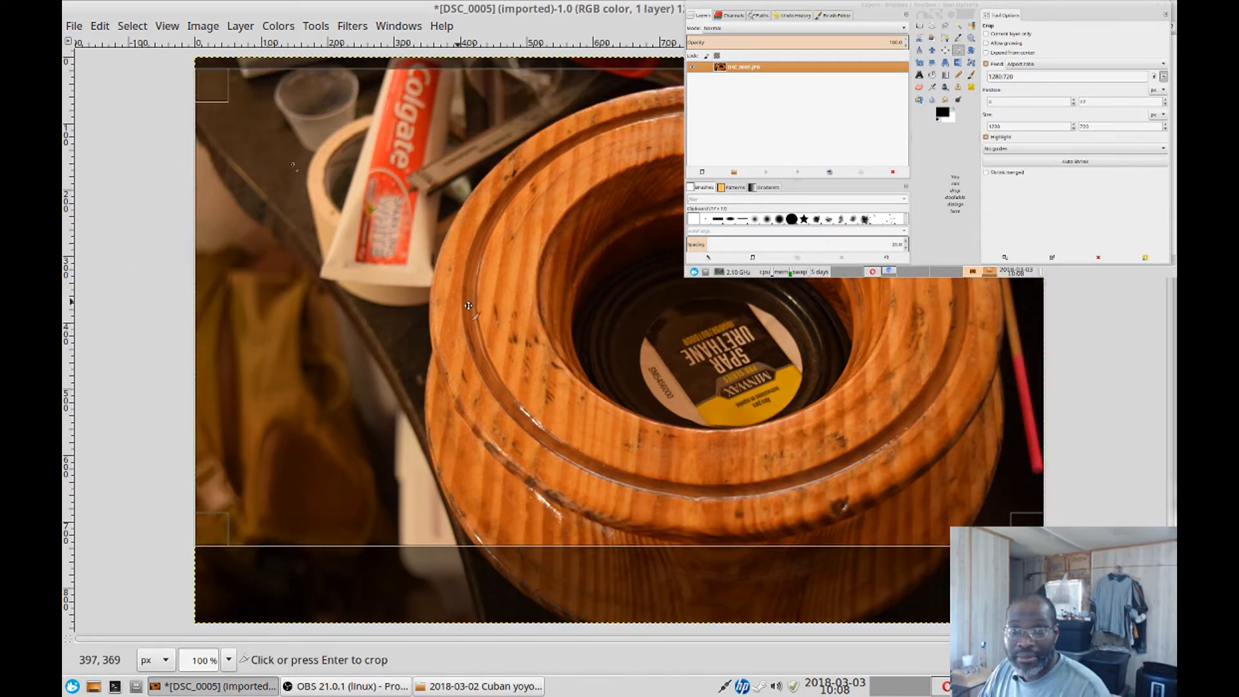
left_click_drag(763, 539, 761, 572)
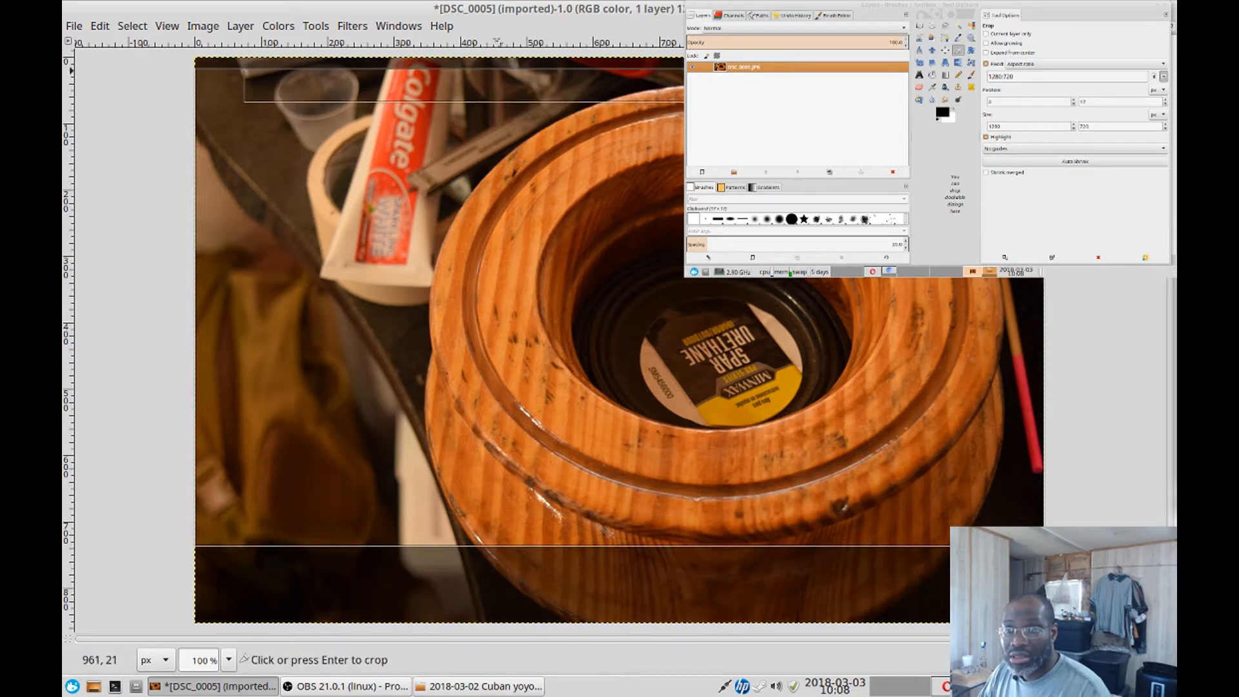
left_click_drag(743, 539, 738, 585)
left_click(609, 289)
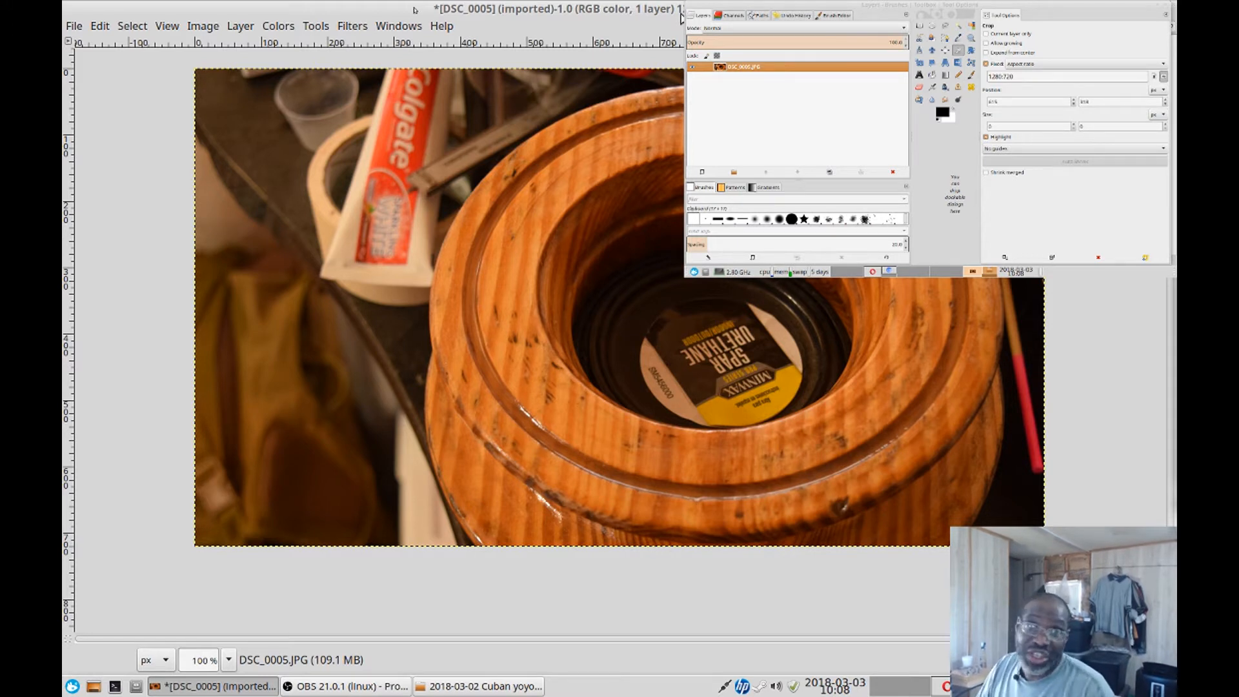
Save the project as CubanyoyoMaintenance2.xcf in New Photos > YouTubeThumbnails > Product Instructions.
key("ctrl+s")
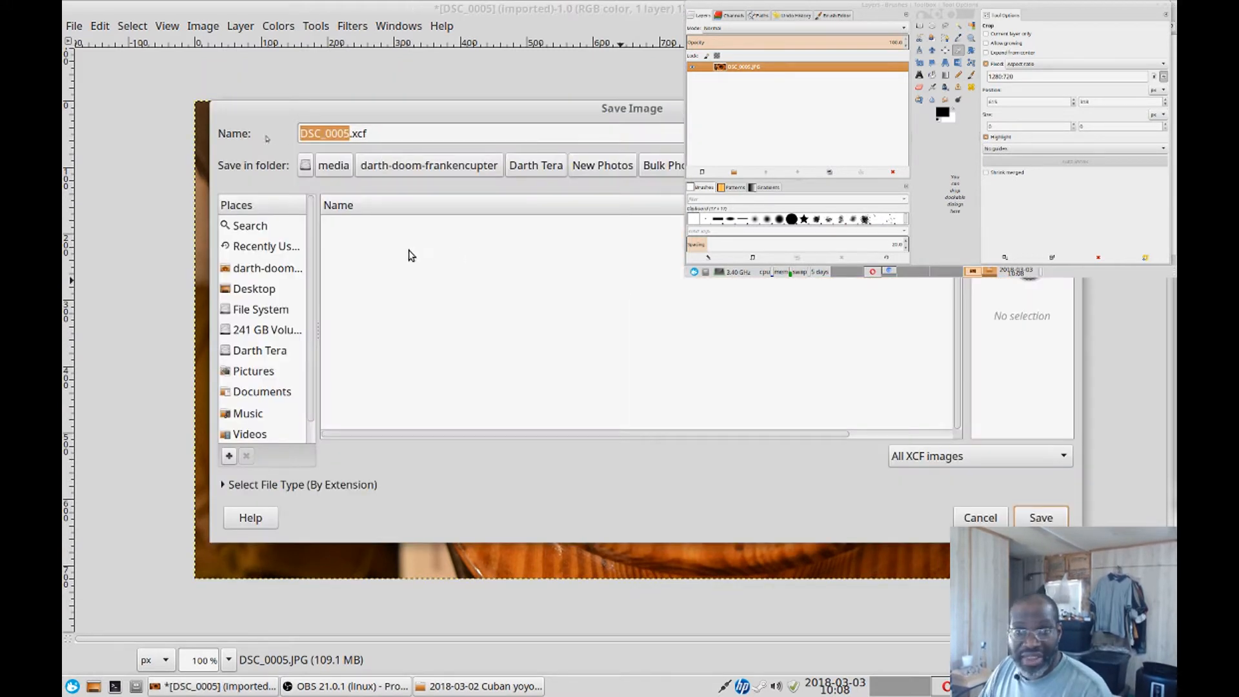
left_click(604, 169)
double_click(389, 308)
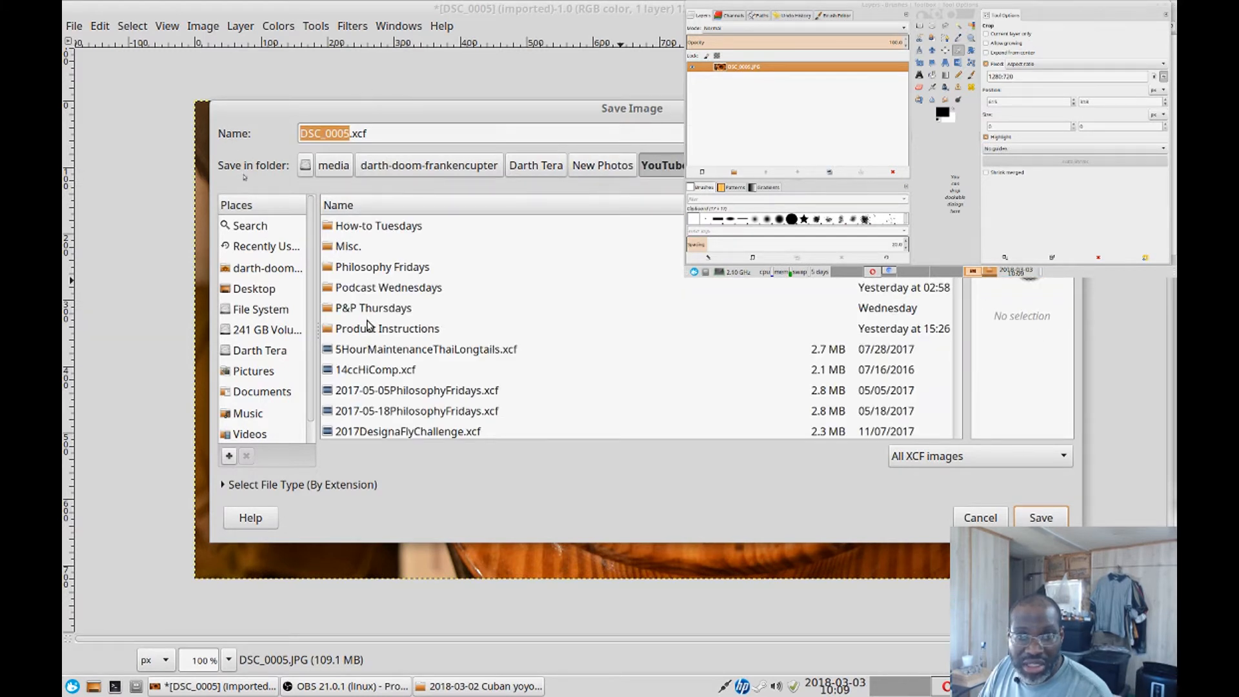
double_click(380, 331)
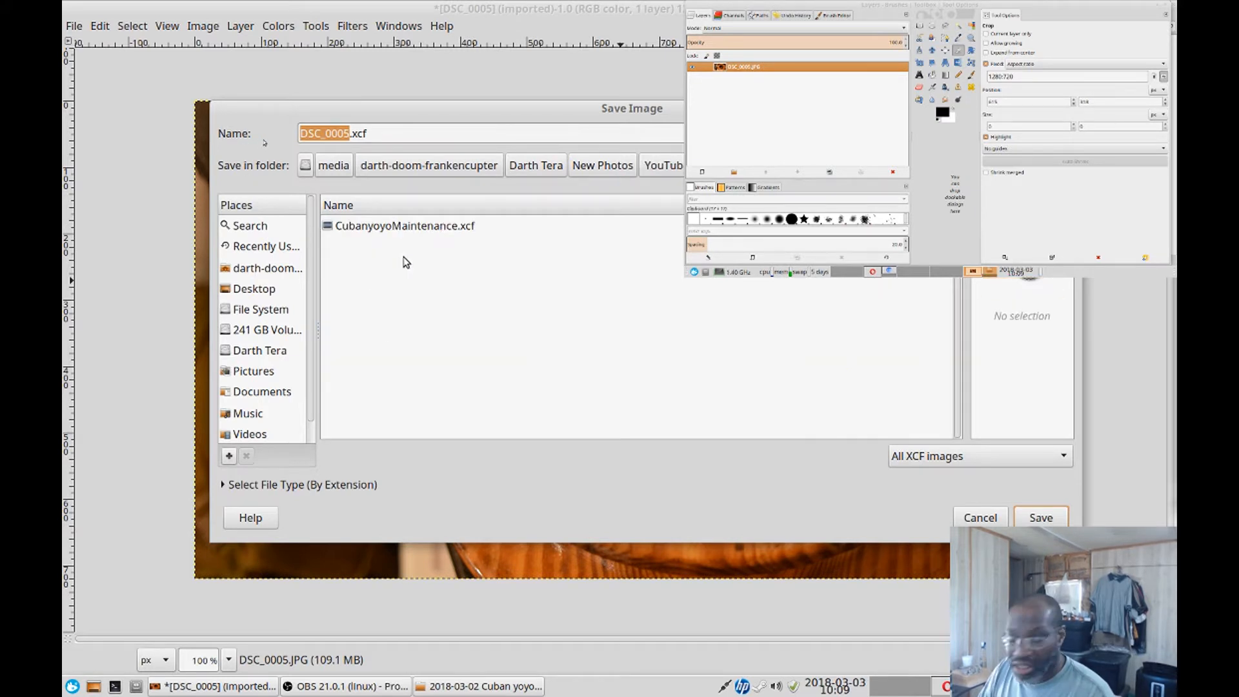
left_click(416, 226)
key("Right")
type("2")
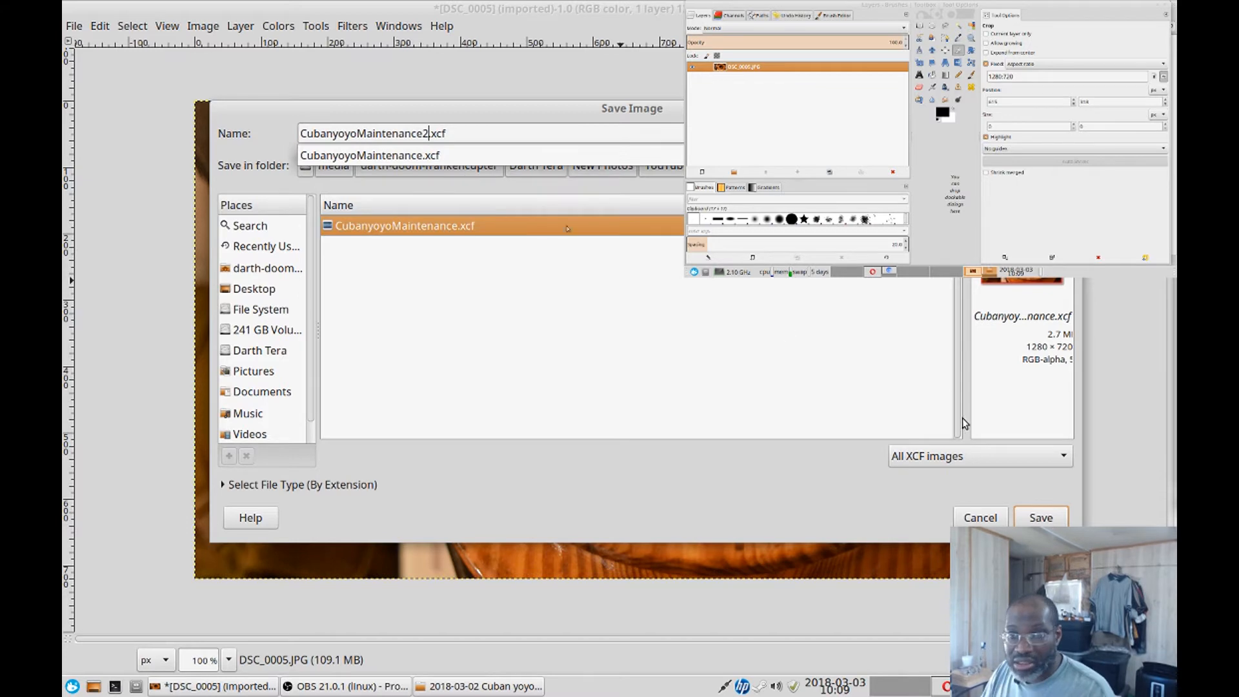
left_click(1048, 520)
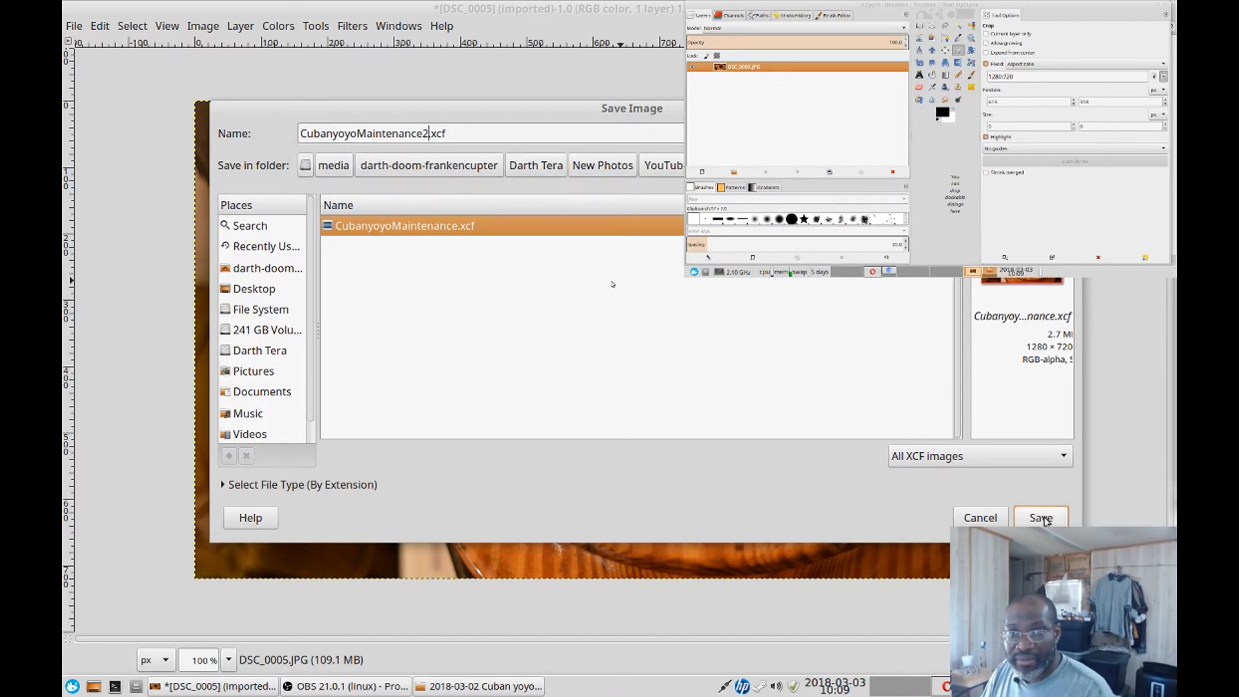
left_click(1045, 519)
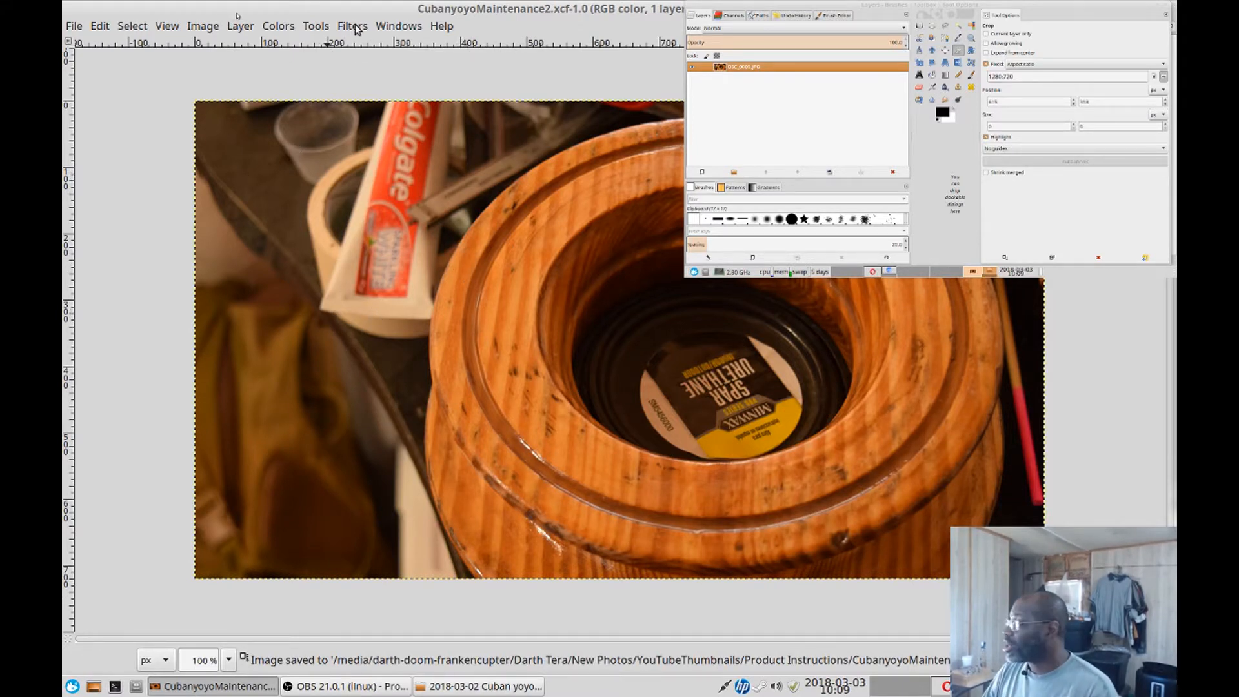
Add a text box of about 465 × 167 px over the photo's upper-left area and enter "Cuban".
key("t")
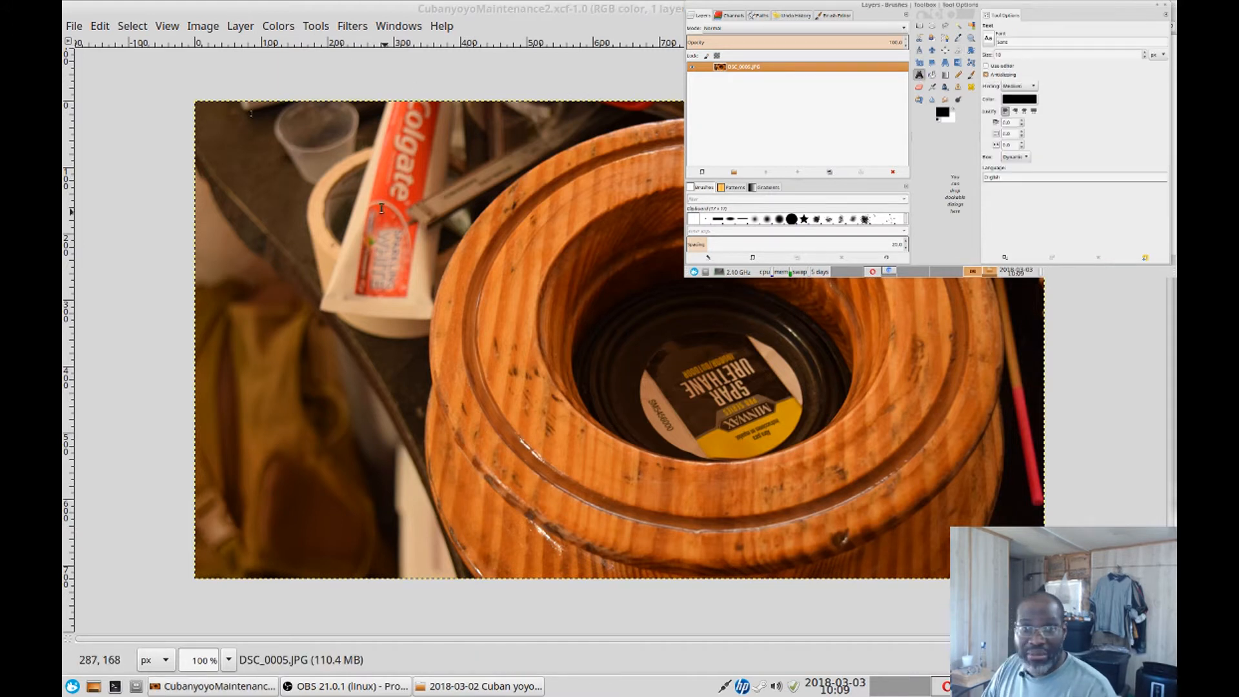
left_click_drag(231, 152, 538, 262)
type("Cuban")
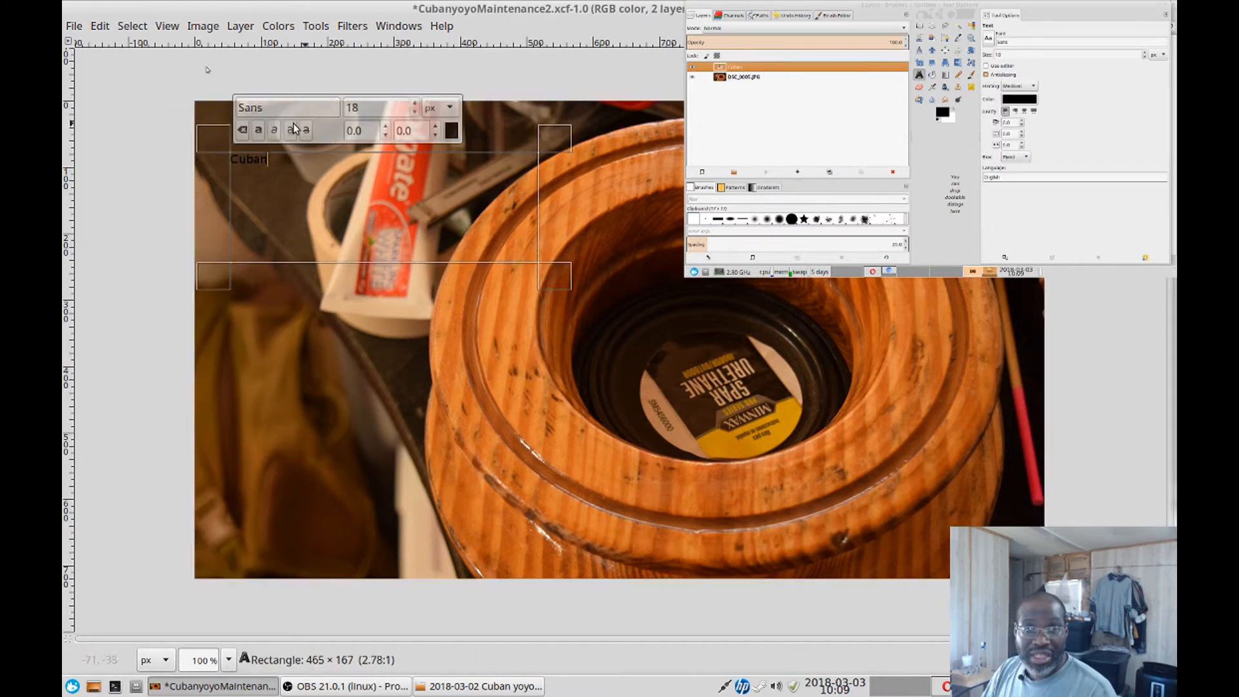
Extend the "Cuban" text box upward and add a "Yoyo" text box of about 570 × 296 px below it.
left_click_drag(213, 142, 217, 122)
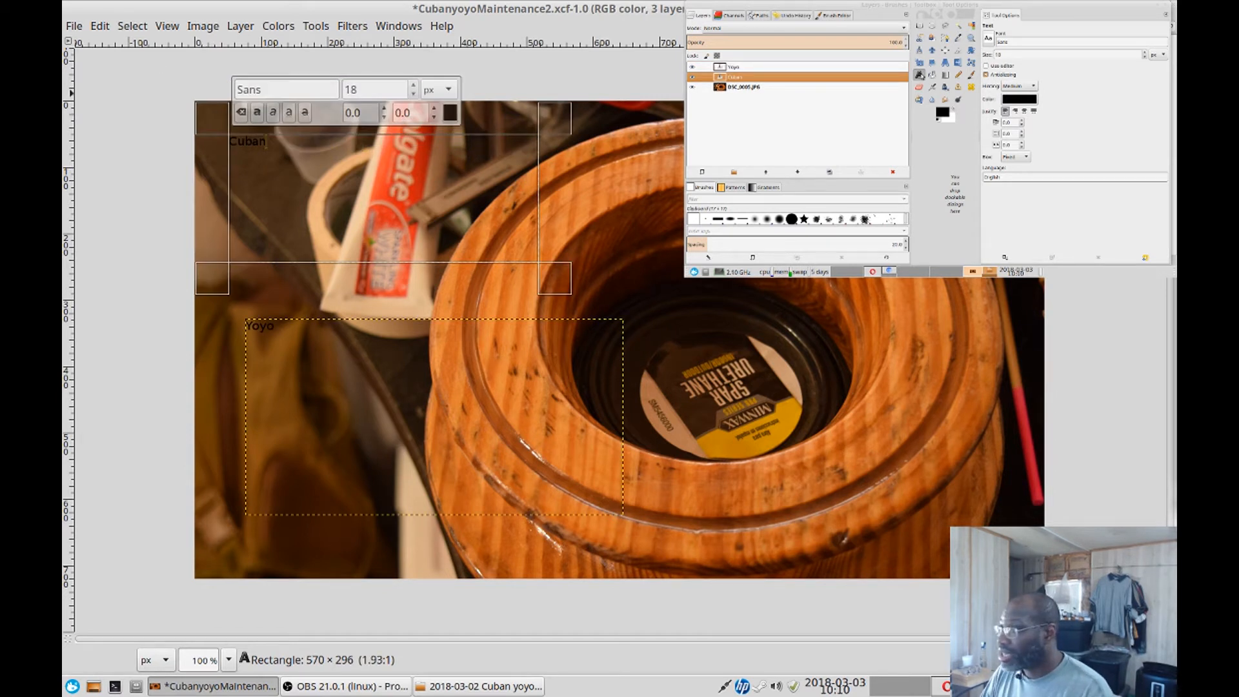
double_click(920, 76)
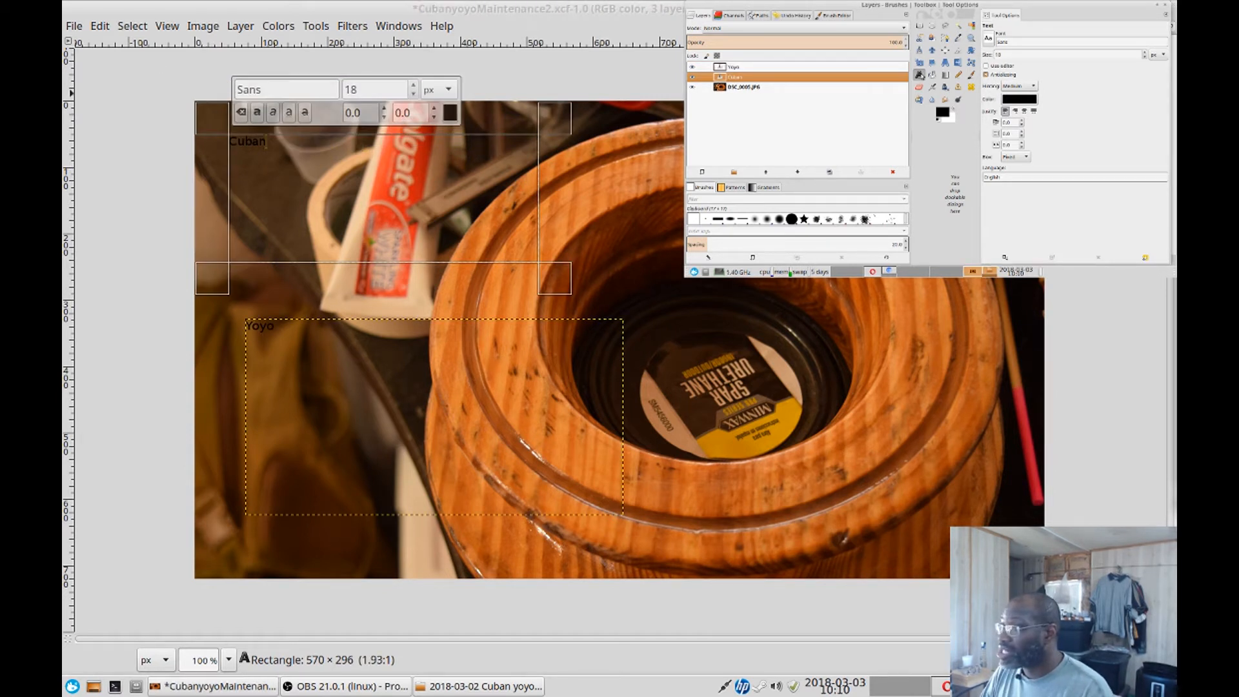
left_click(919, 74)
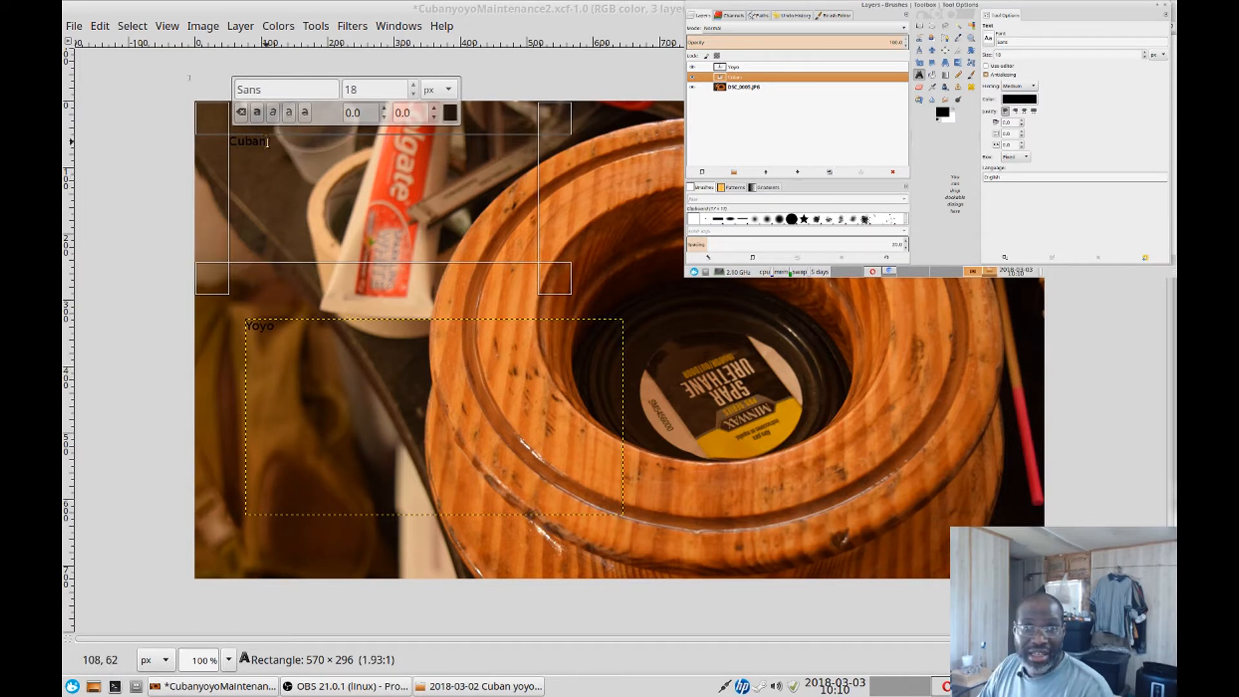
Select the whole word "Cuban" and colour it yellow (ffd200).
left_click(300, 158)
key("ctrl+a")
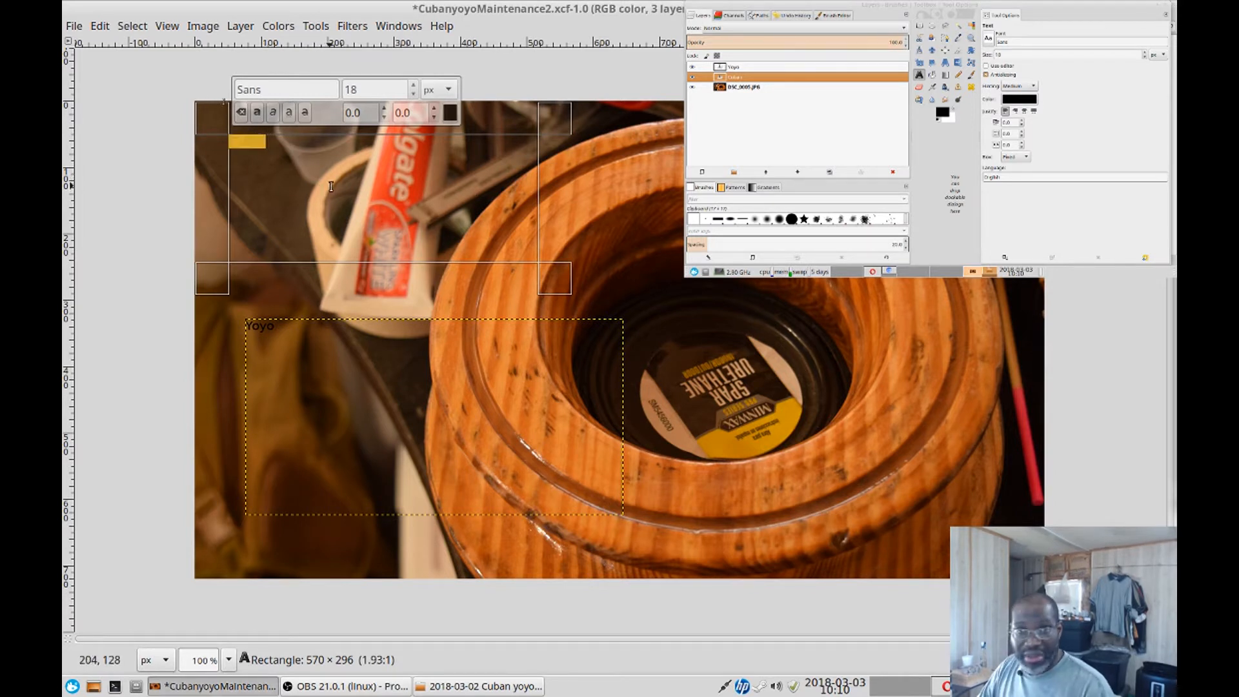
left_click(450, 112)
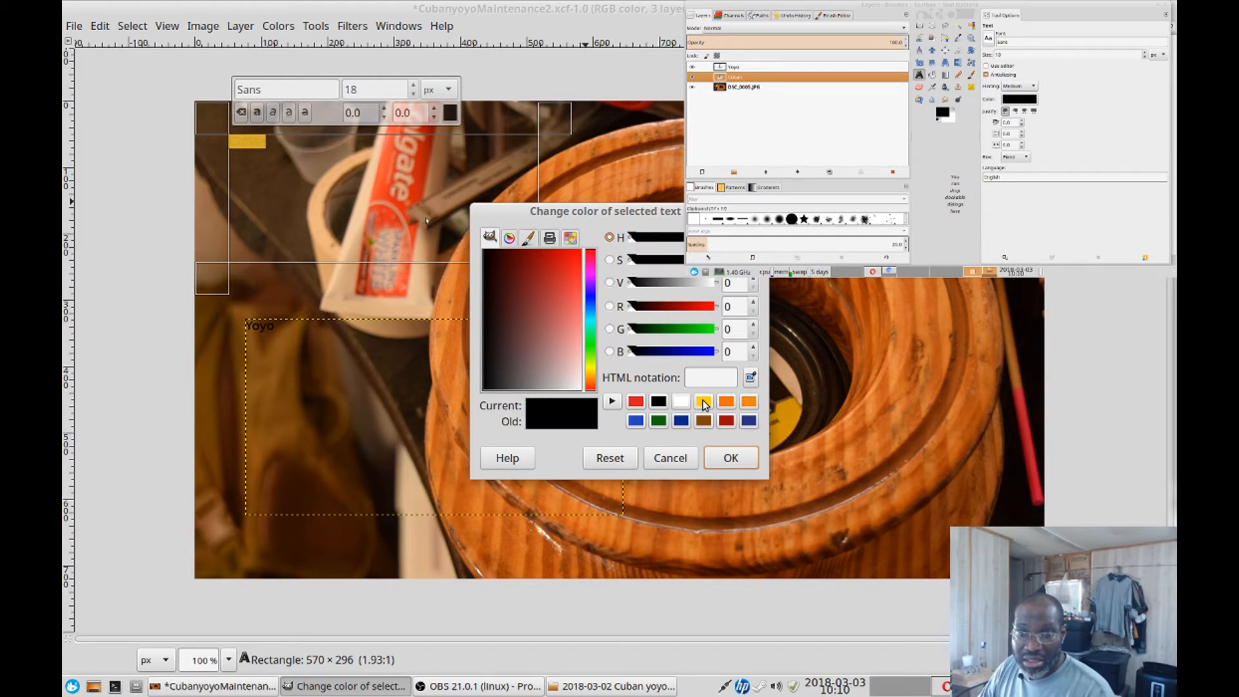
left_click(706, 404)
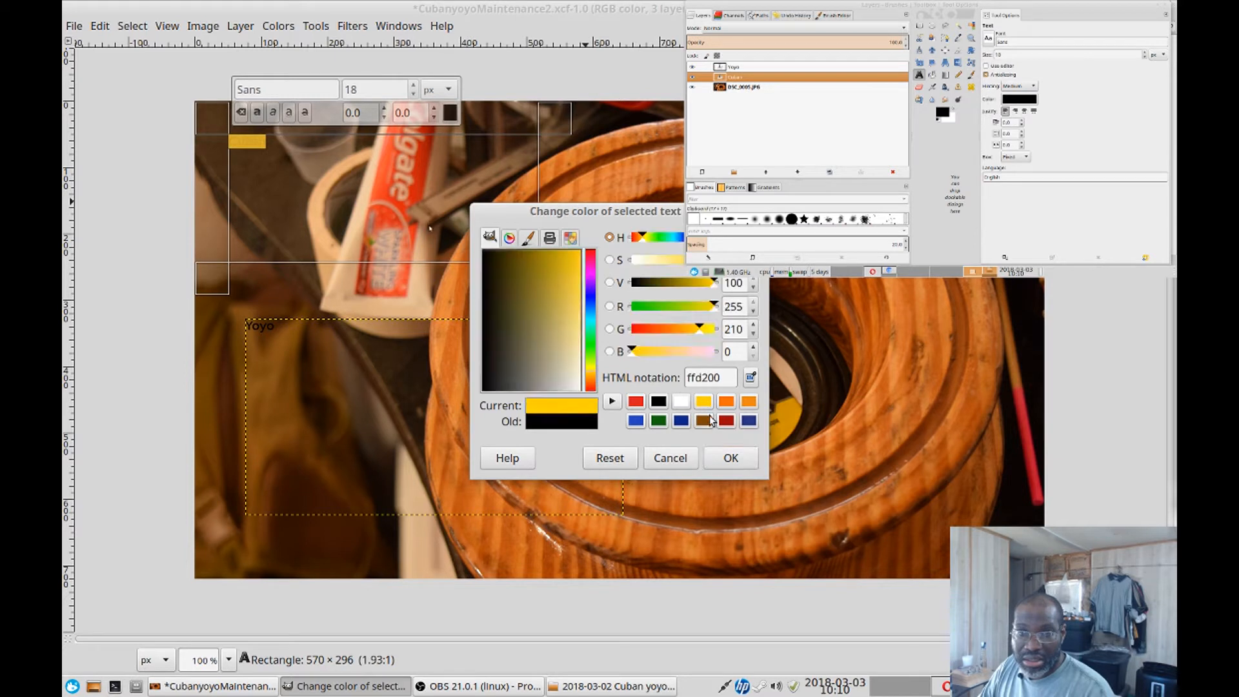
left_click(729, 456)
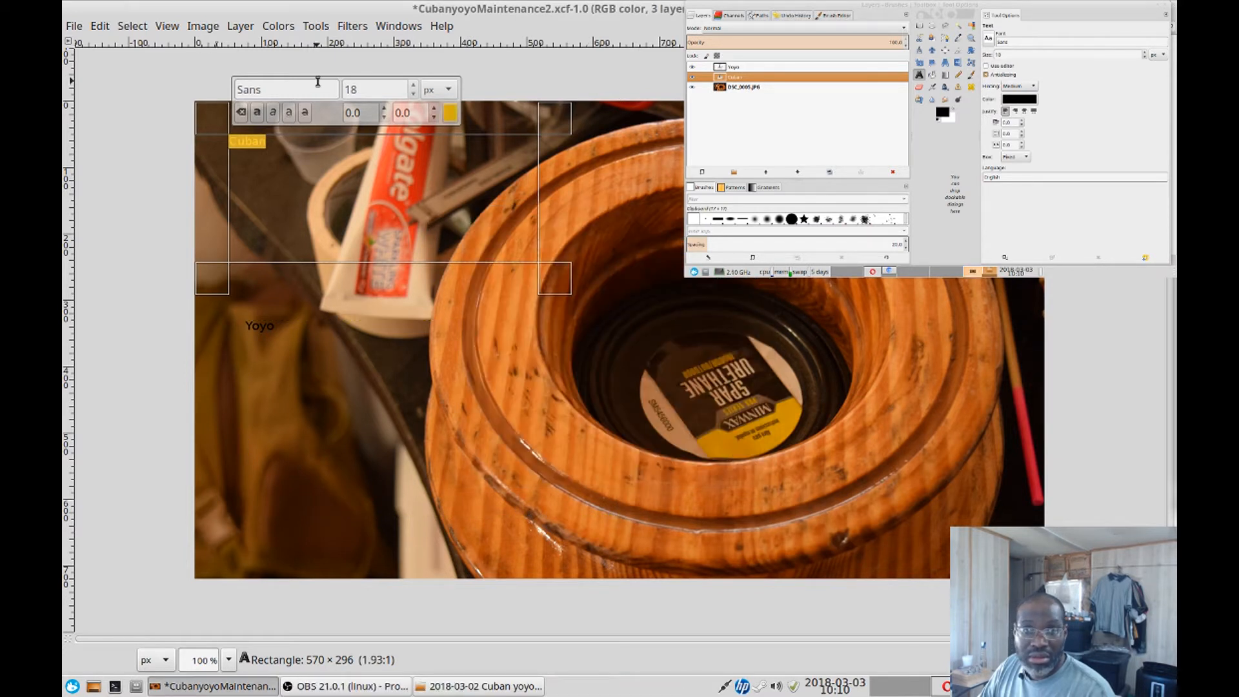
Format "Cuban" as 180 px DejaVu Sans Bold Semi-Condensed and enlarge its text box to about 583 × 220 px.
left_click(346, 90)
type("0")
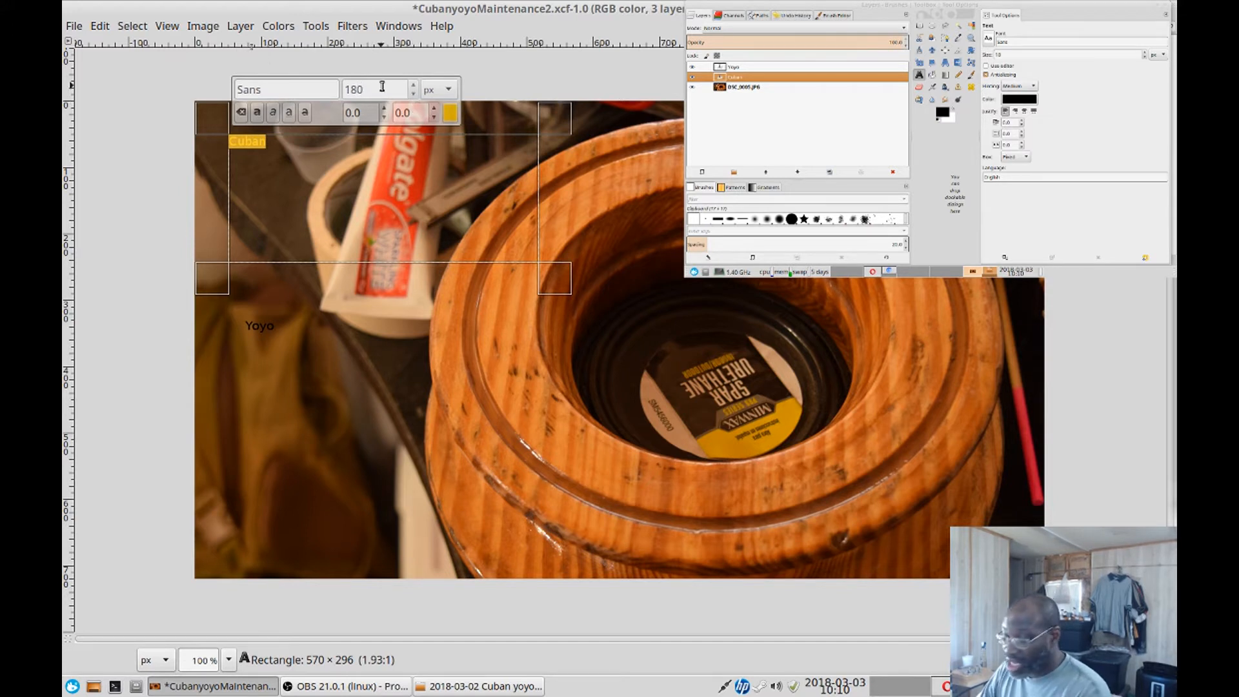
key("Return")
left_click(283, 87)
double_click(283, 86)
type("Deja")
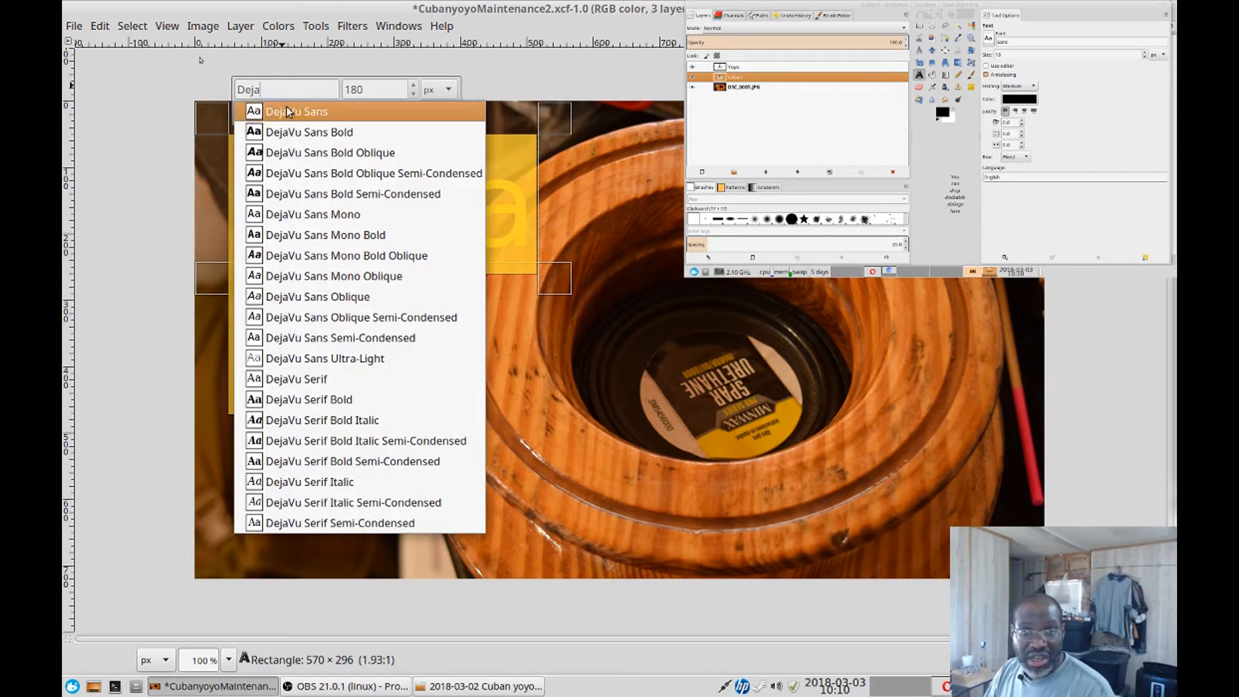
left_click(295, 195)
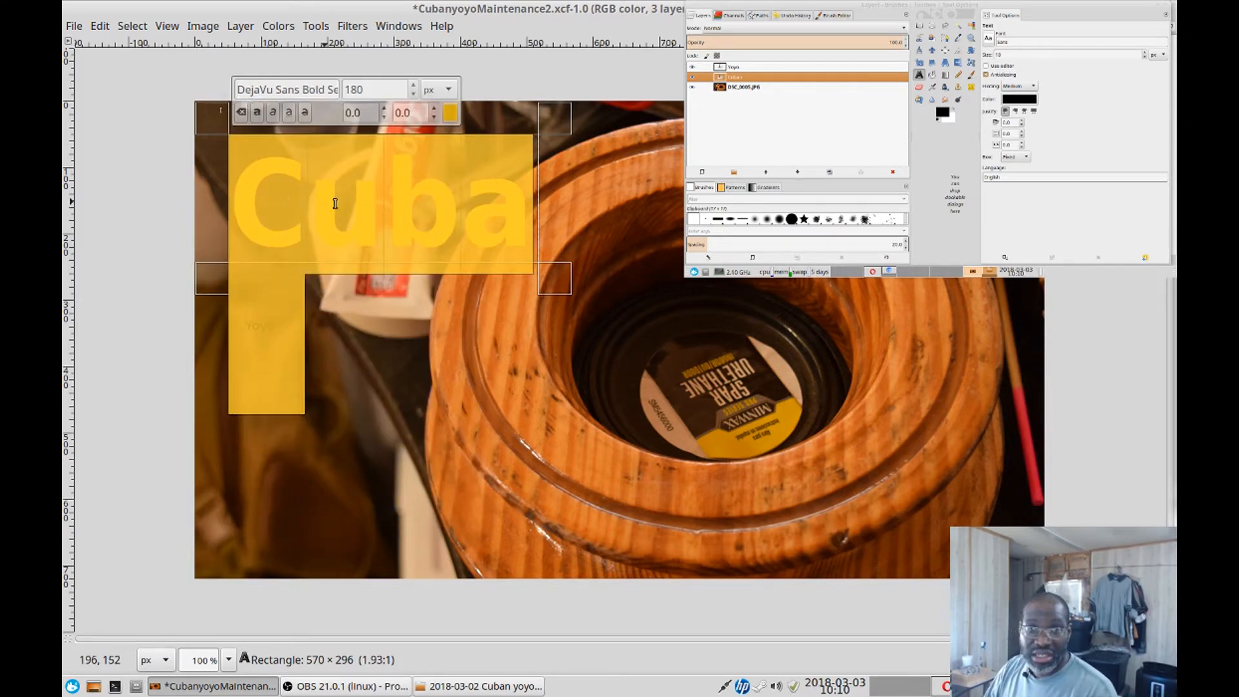
left_click_drag(556, 264, 707, 222)
left_click_drag(702, 287, 630, 295)
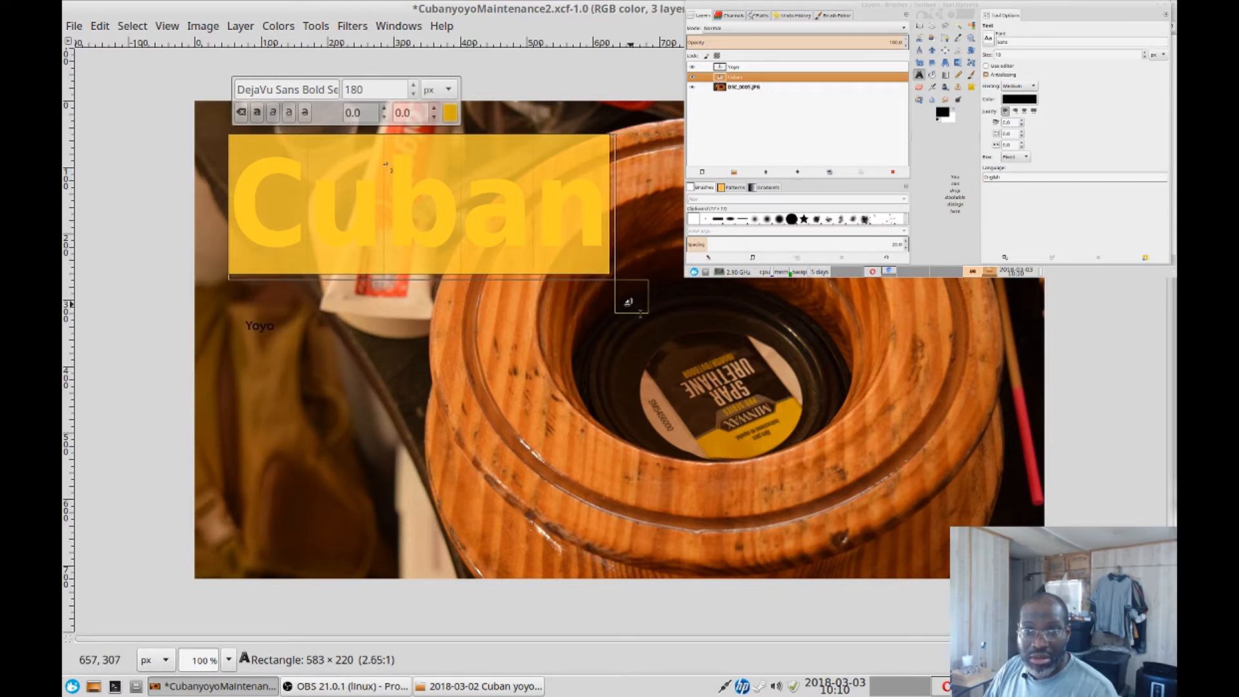
Select the whole word "Yoyo" and colour it white (ffffff).
left_click(268, 329)
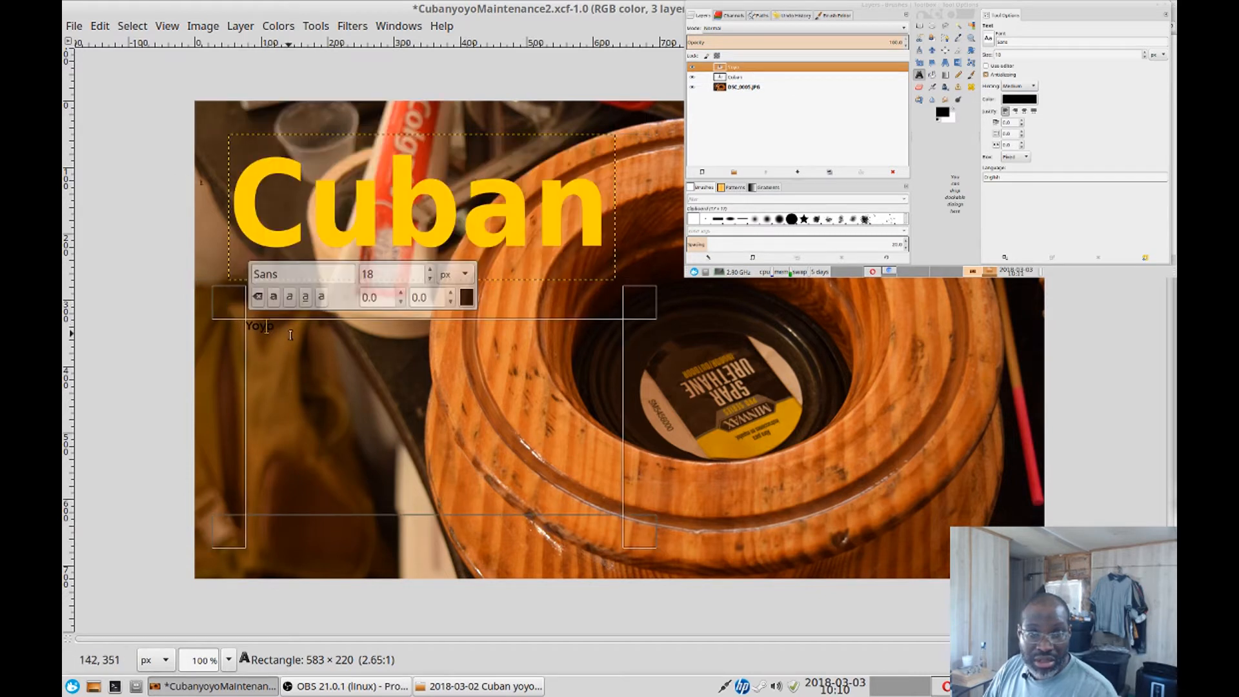
key("ctrl+a")
left_click(465, 298)
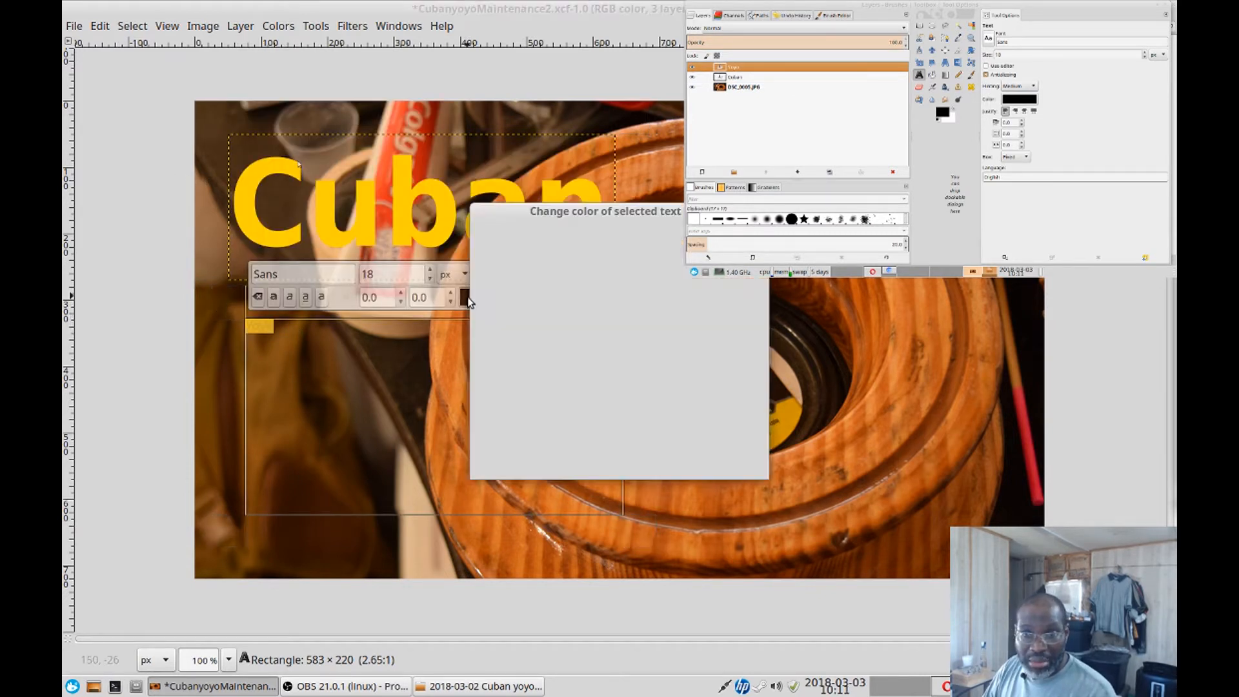
left_click(704, 401)
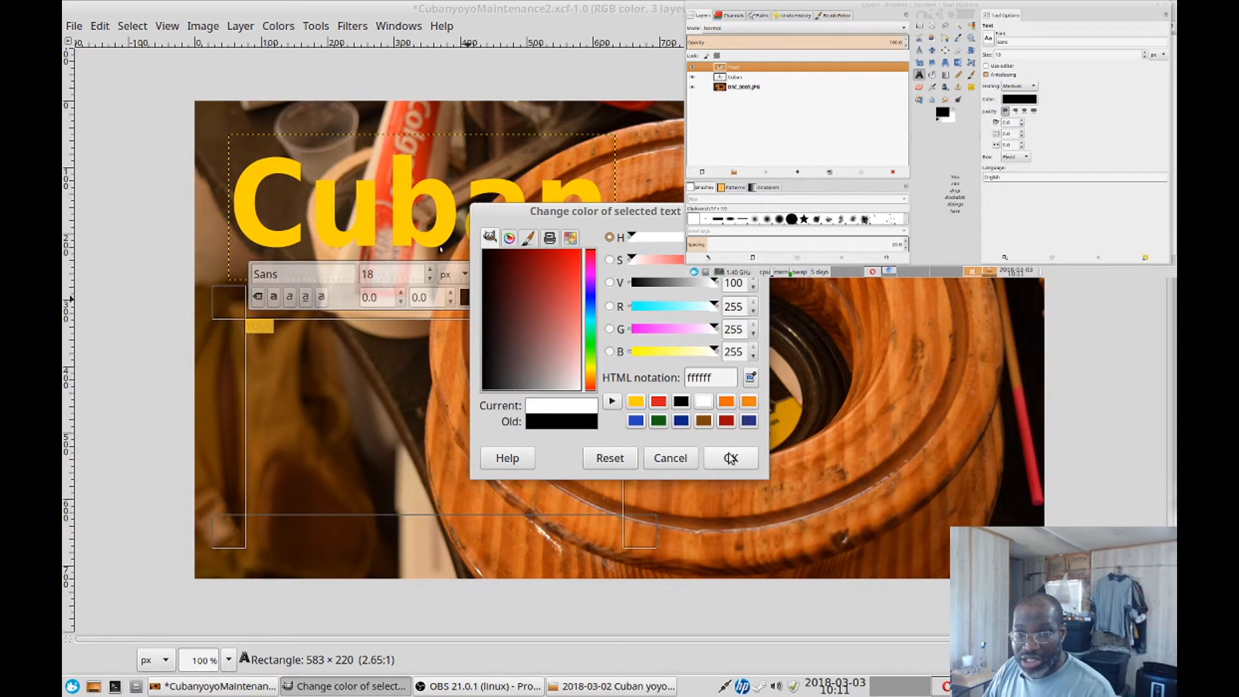
left_click(731, 457)
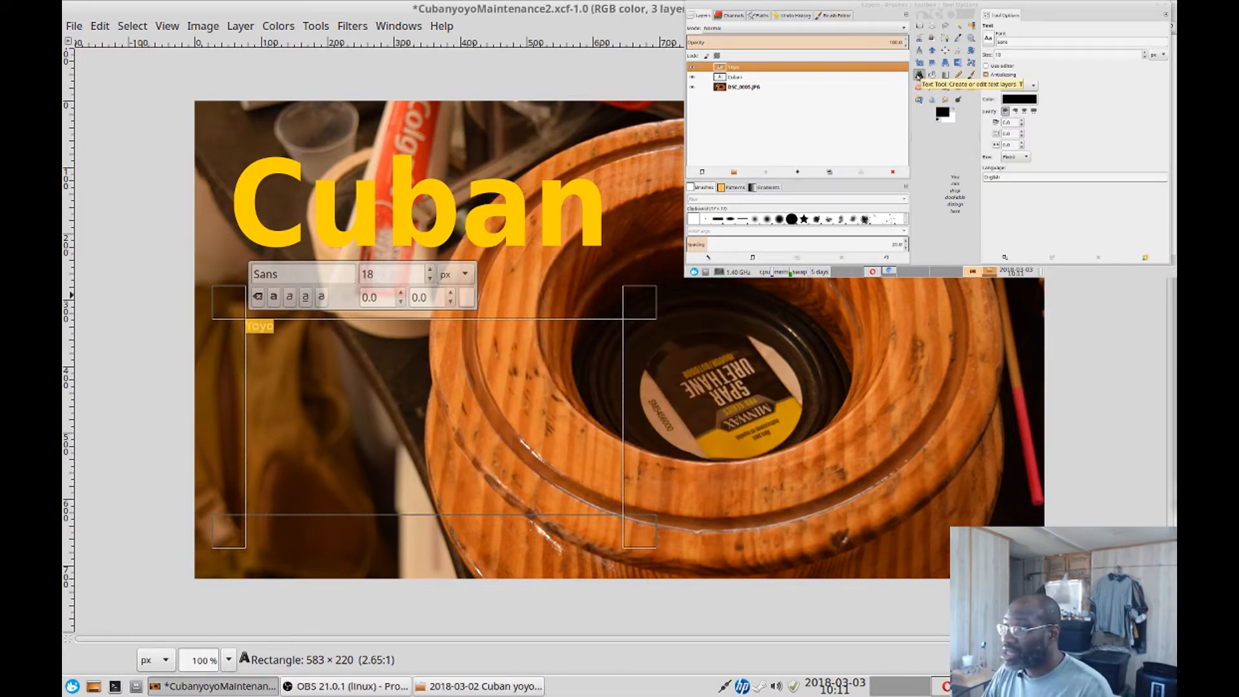
With the Text tool active, set the foreground colour to white.
left_click(918, 76)
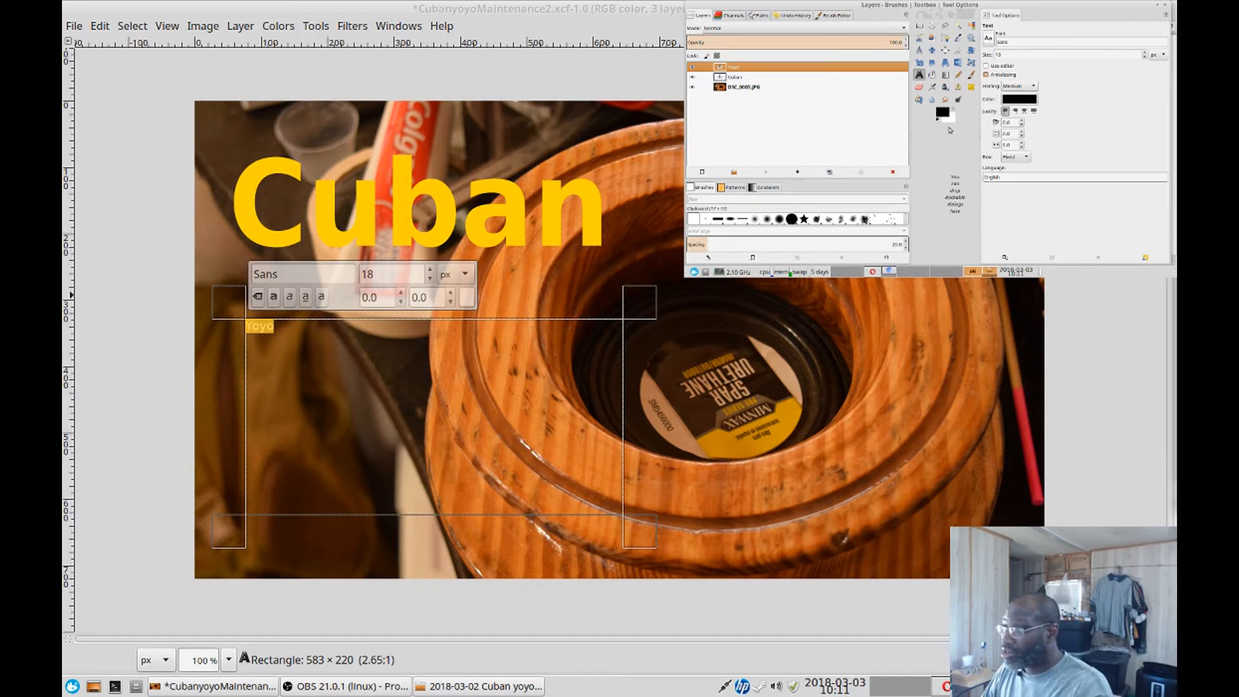
left_click(942, 112)
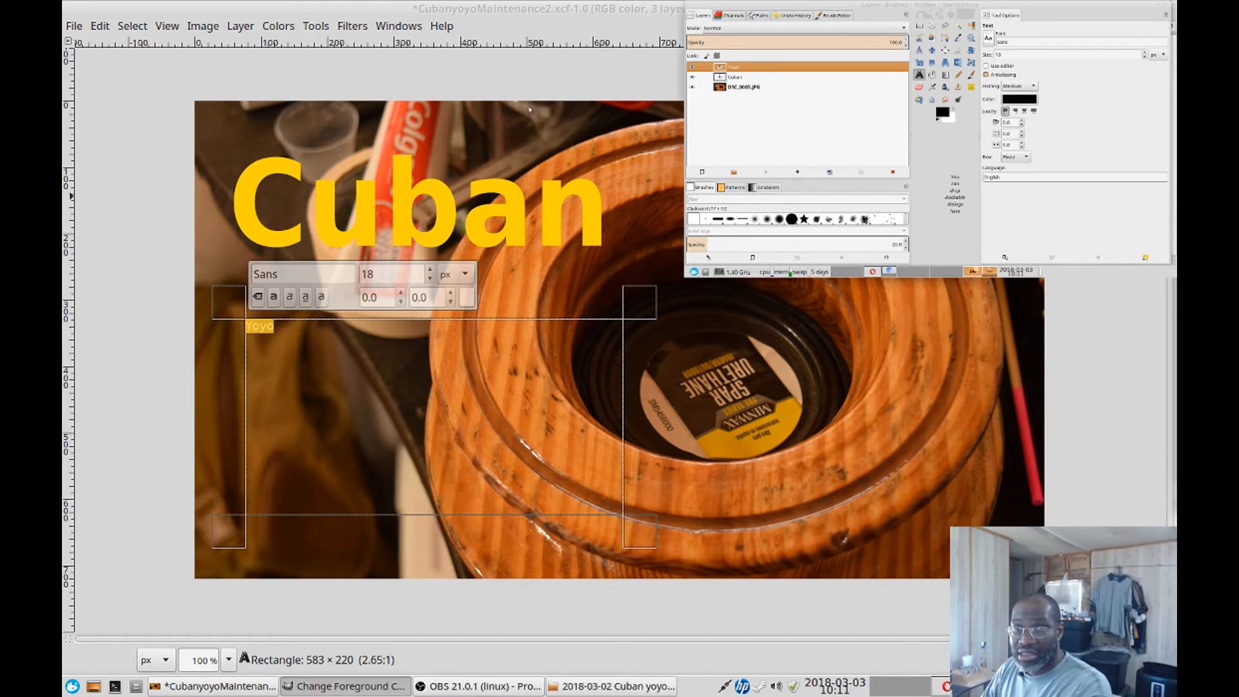
left_click(940, 259)
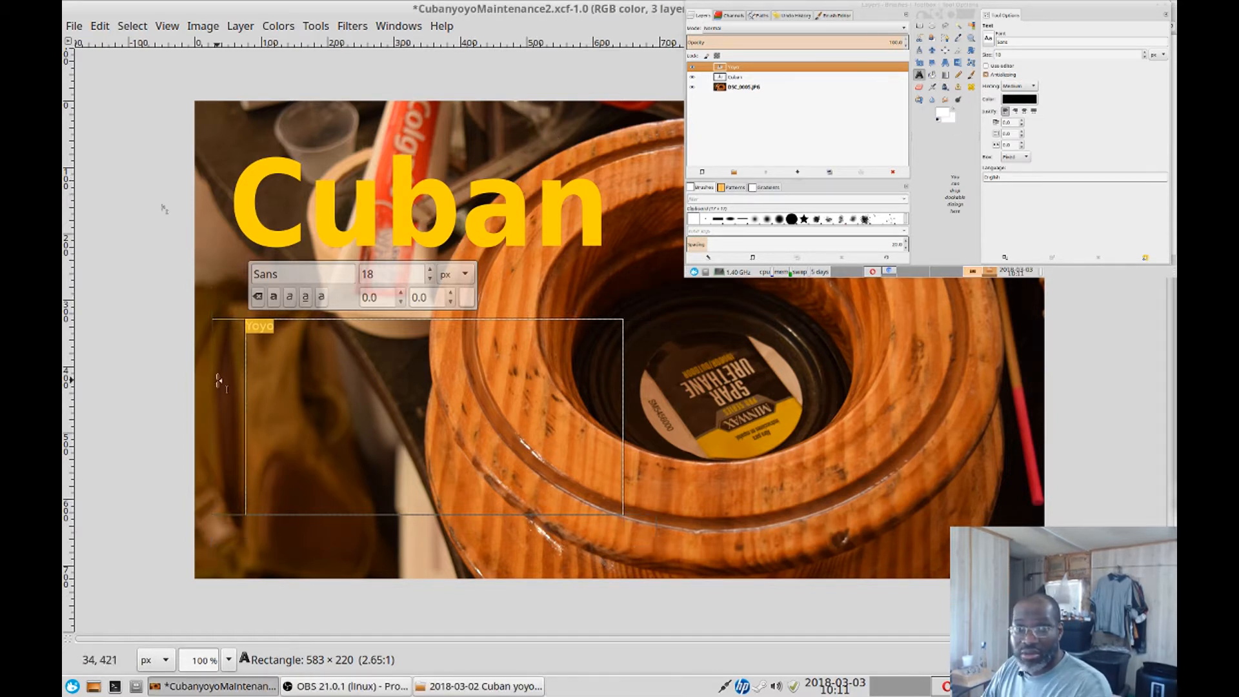
Reapply white (ffffff) to the "Yoyo" text and increase its size to 196 px.
left_click_drag(279, 326, 230, 323)
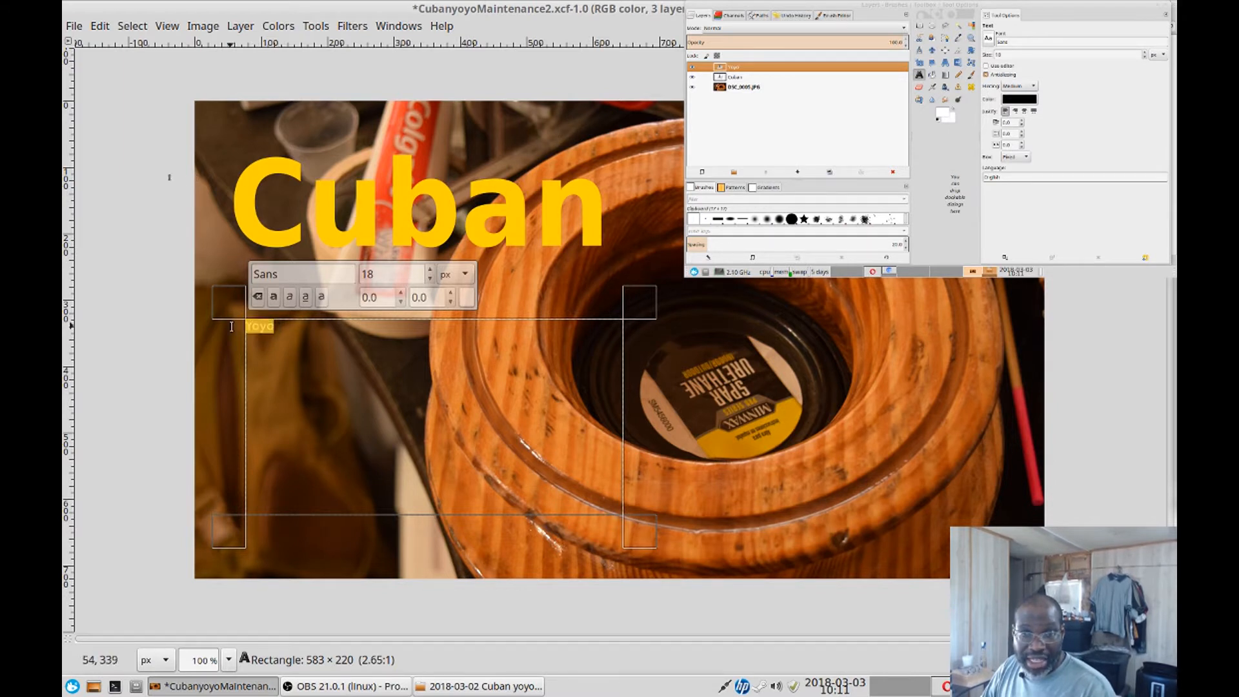
left_click(465, 298)
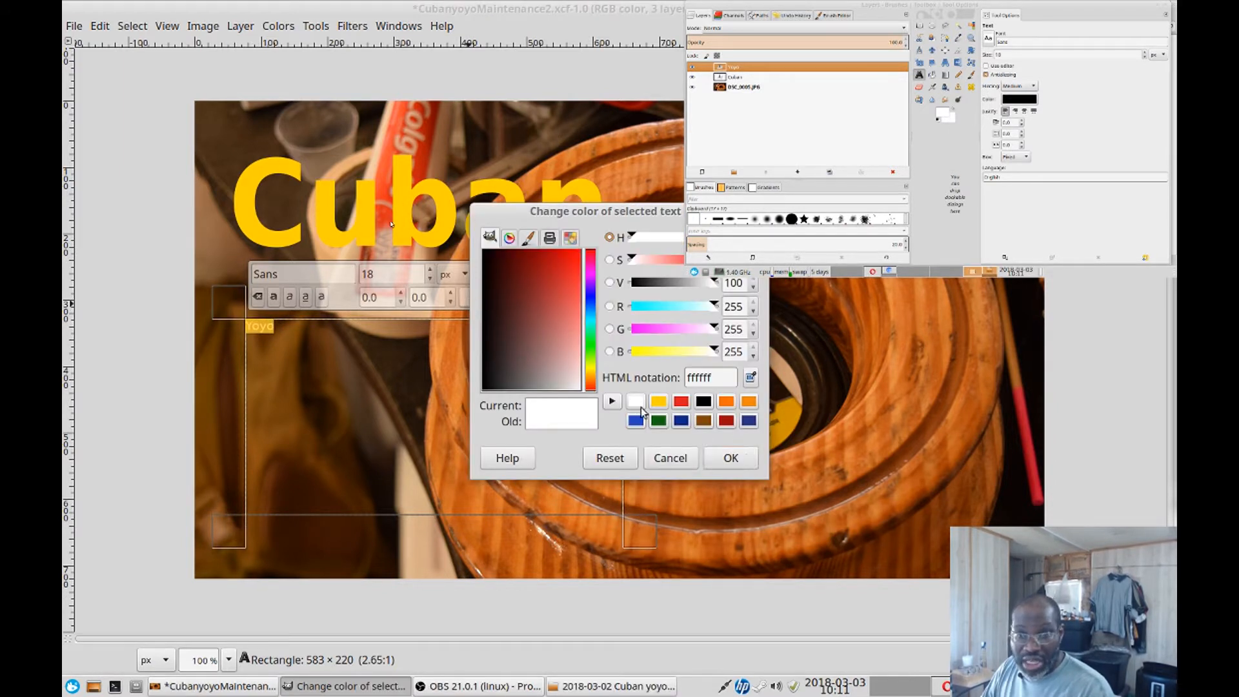
left_click(725, 458)
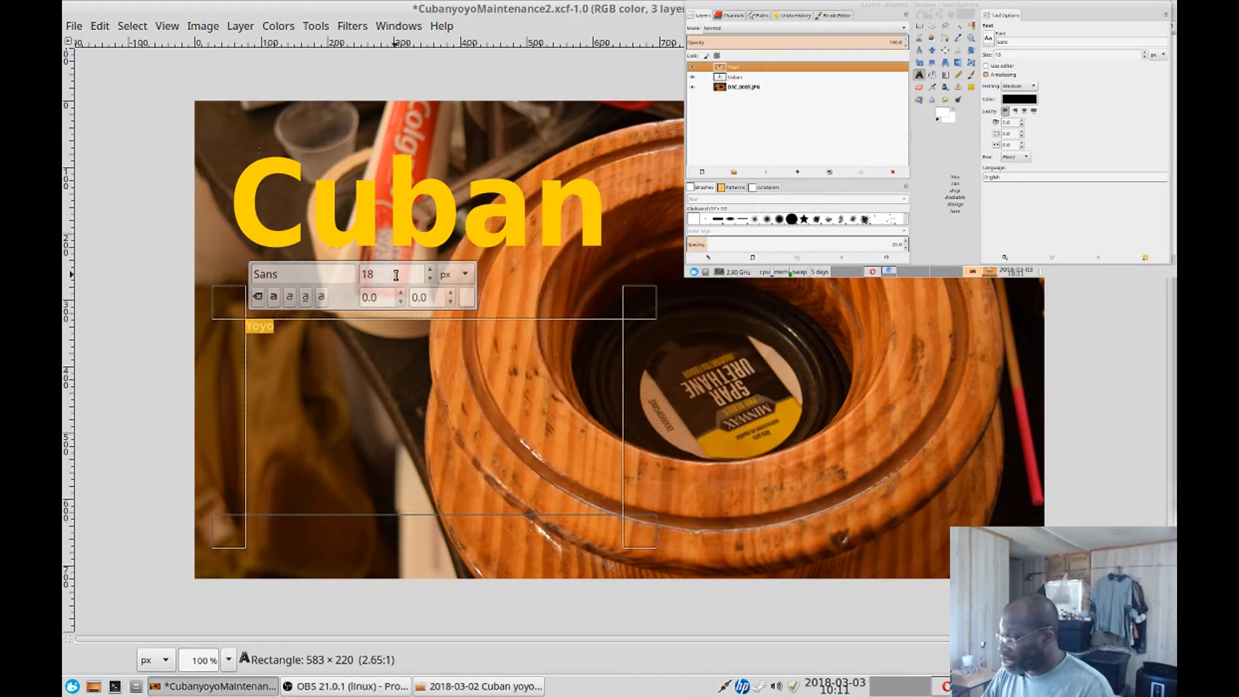
type("0")
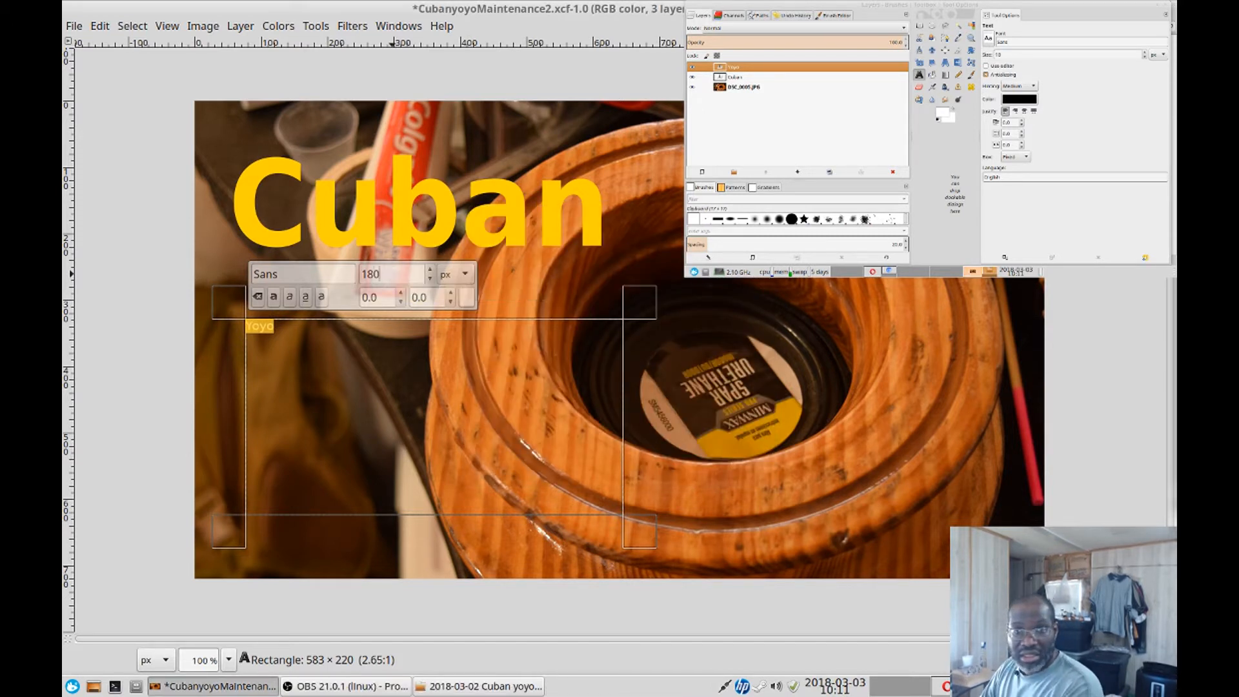
key("Return")
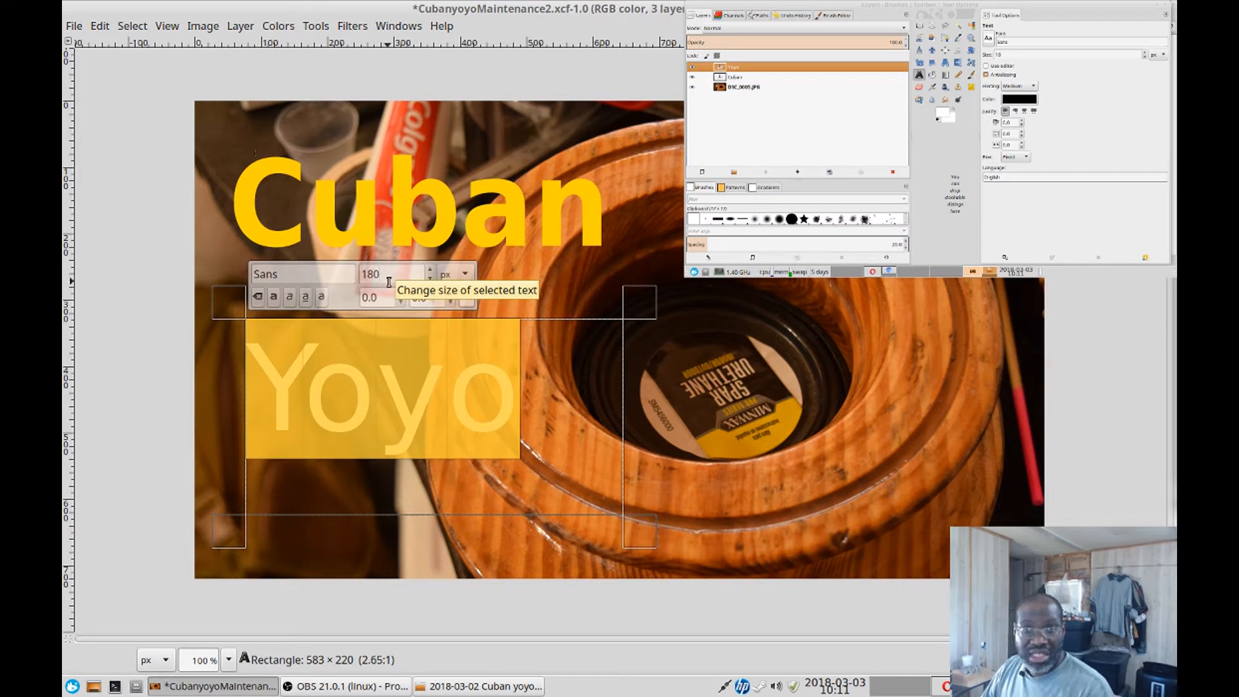
scroll(427, 271, "up", 7)
scroll(426, 271, "up", 9)
Change the "Yoyo" text's font to DejaVu Sans Bold Semi-Condensed.
double_click(320, 273)
type("Der")
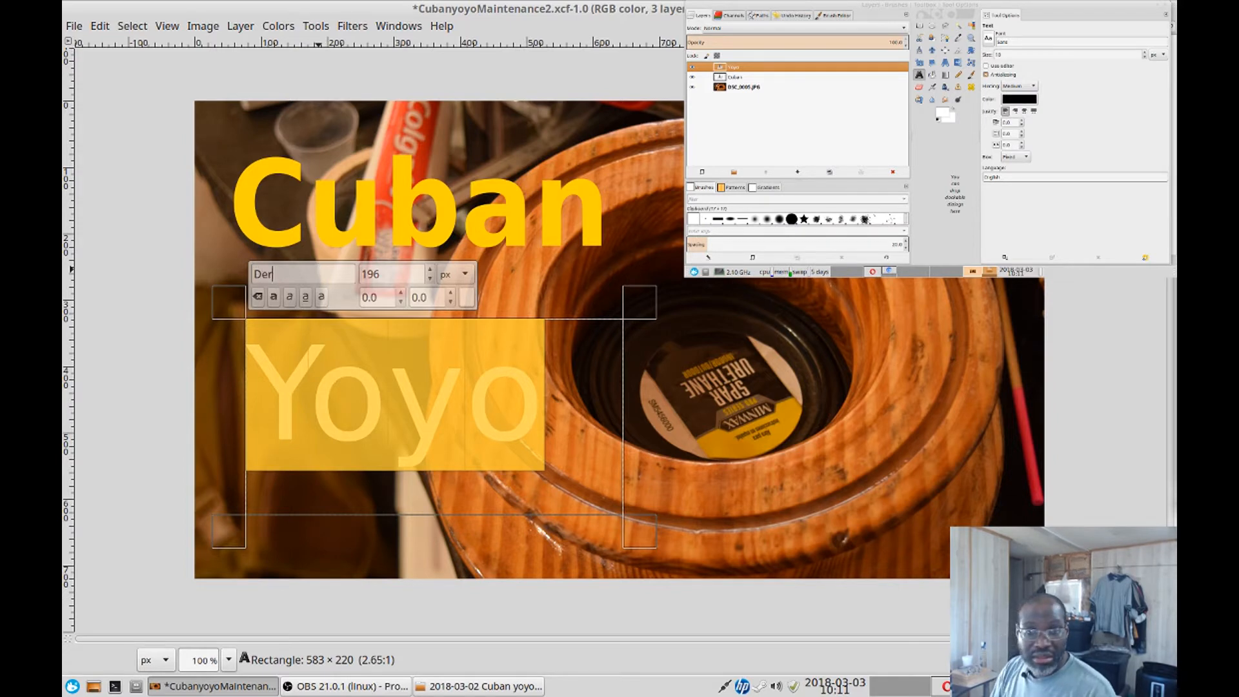
key("BackSpace")
type("ja")
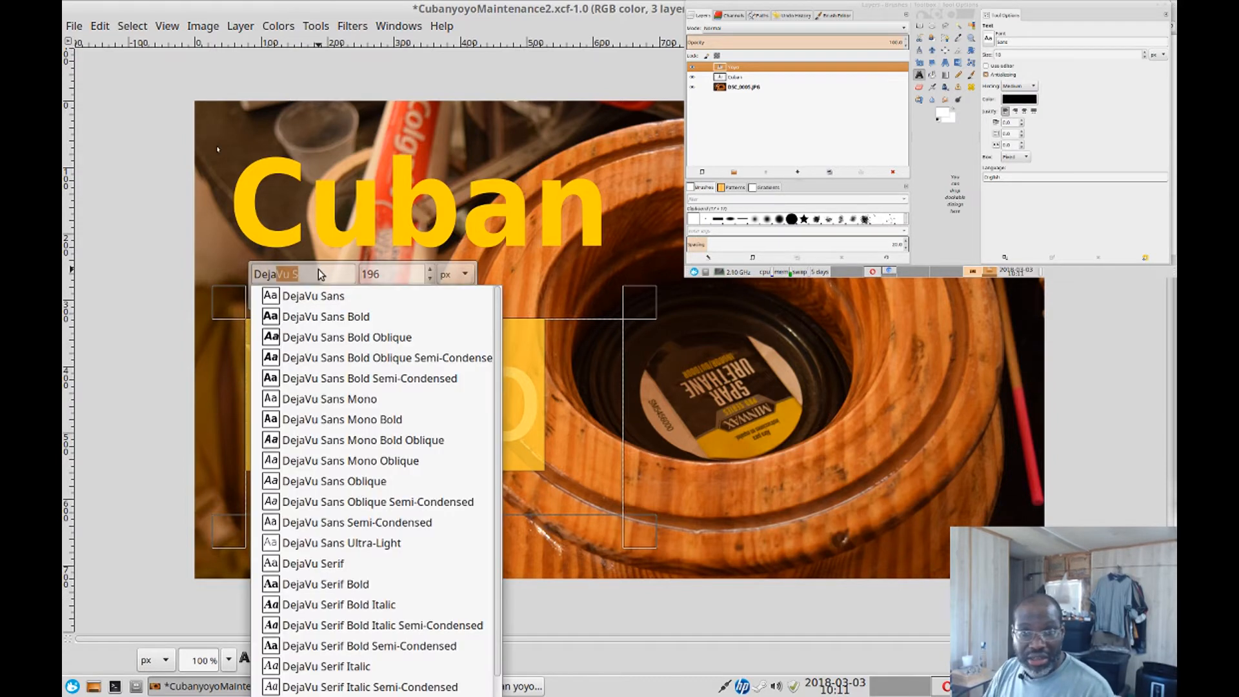
left_click(365, 377)
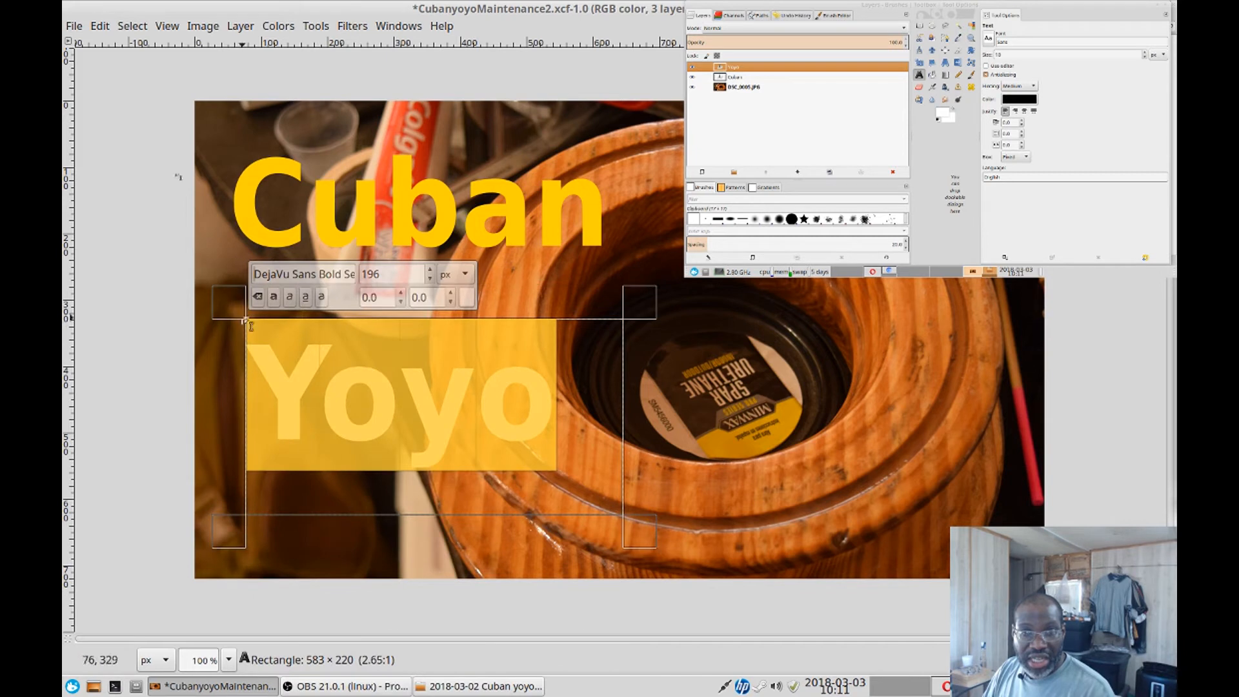
Extend the "Yoyo" text box to about 595 × 307 px, aligned with the start of "Cuban", and set its text size to 243 px.
left_click_drag(226, 302, 209, 294)
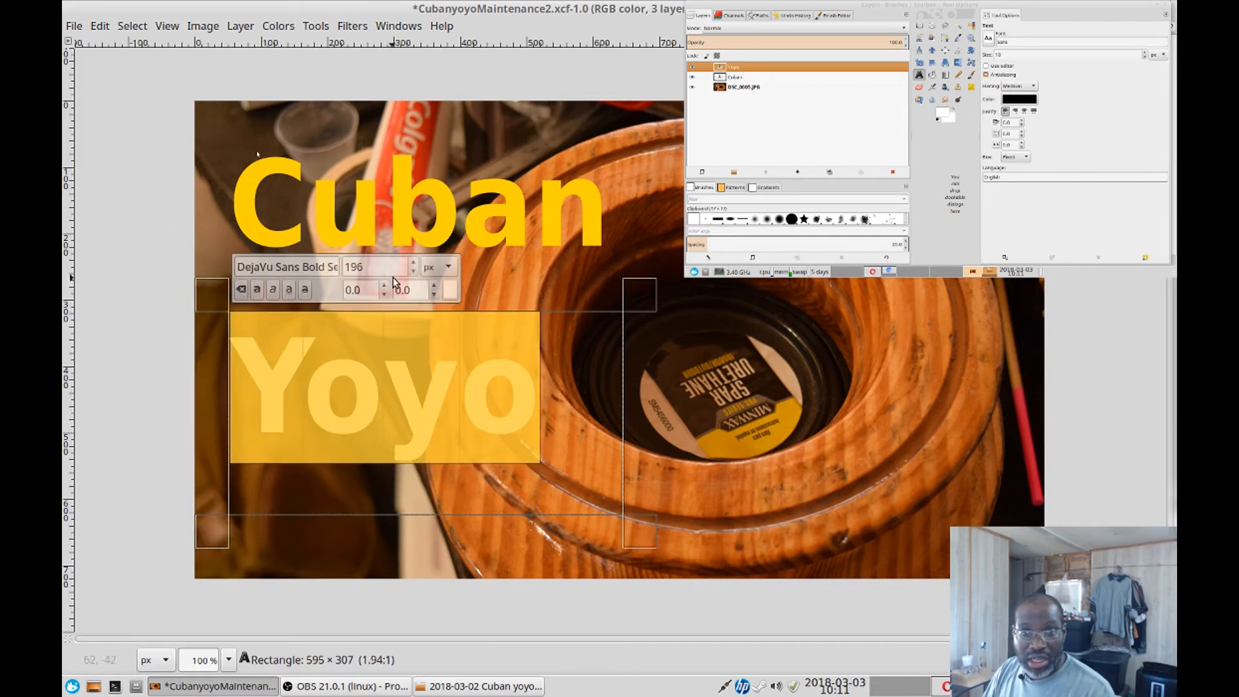
left_click_drag(414, 263, 411, 262)
left_click(411, 262)
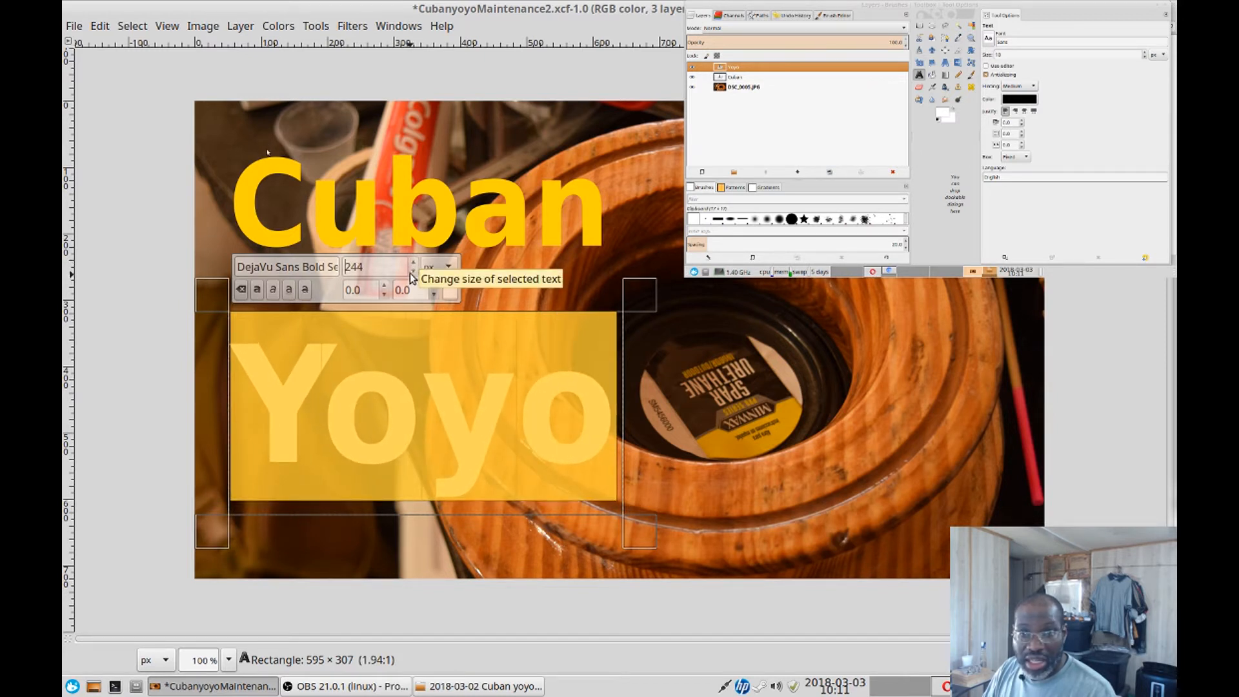
left_click(411, 272)
Adjust the lower-right corner of the "Yoyo" text box to fit around the word and save the project.
mouse_move(625, 516)
left_mouse_down()
mouse_move(629, 542)
mouse_move(635, 533)
left_mouse_up()
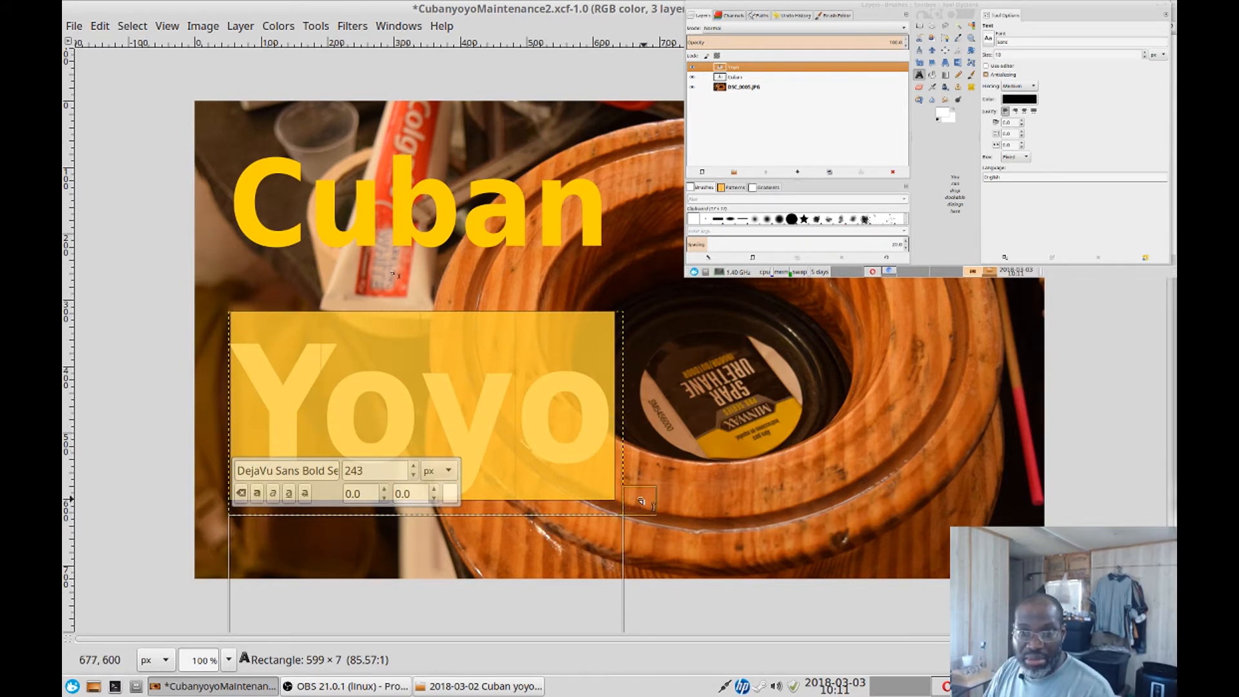
left_click(416, 389)
key("ctrl+s")
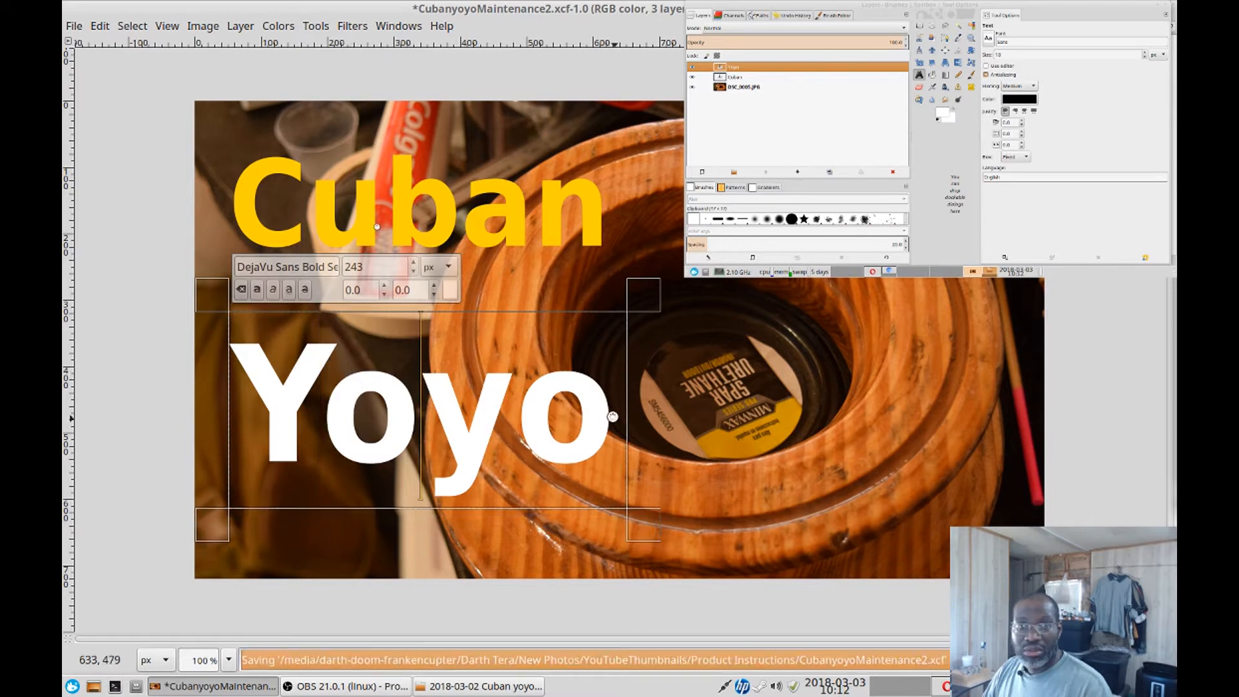
key("ctrl+z")
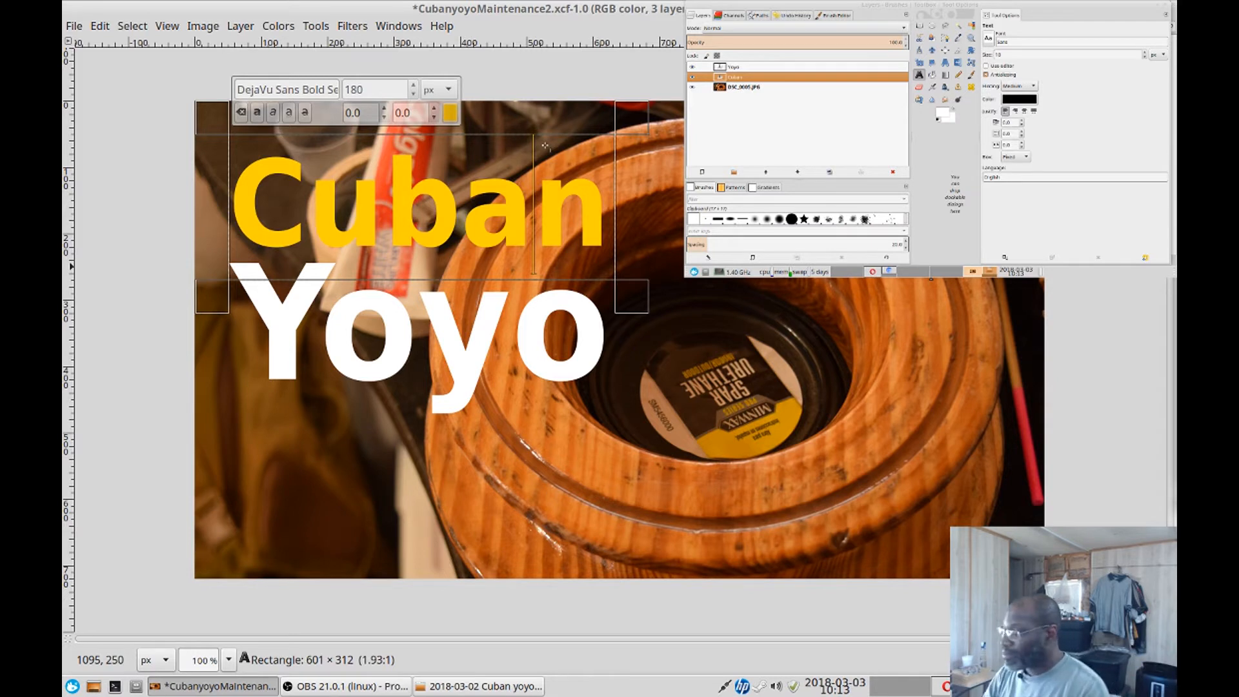
Add two layer groups and move the second one directly below the "Cuban" layer.
left_click(734, 173)
left_click(734, 172)
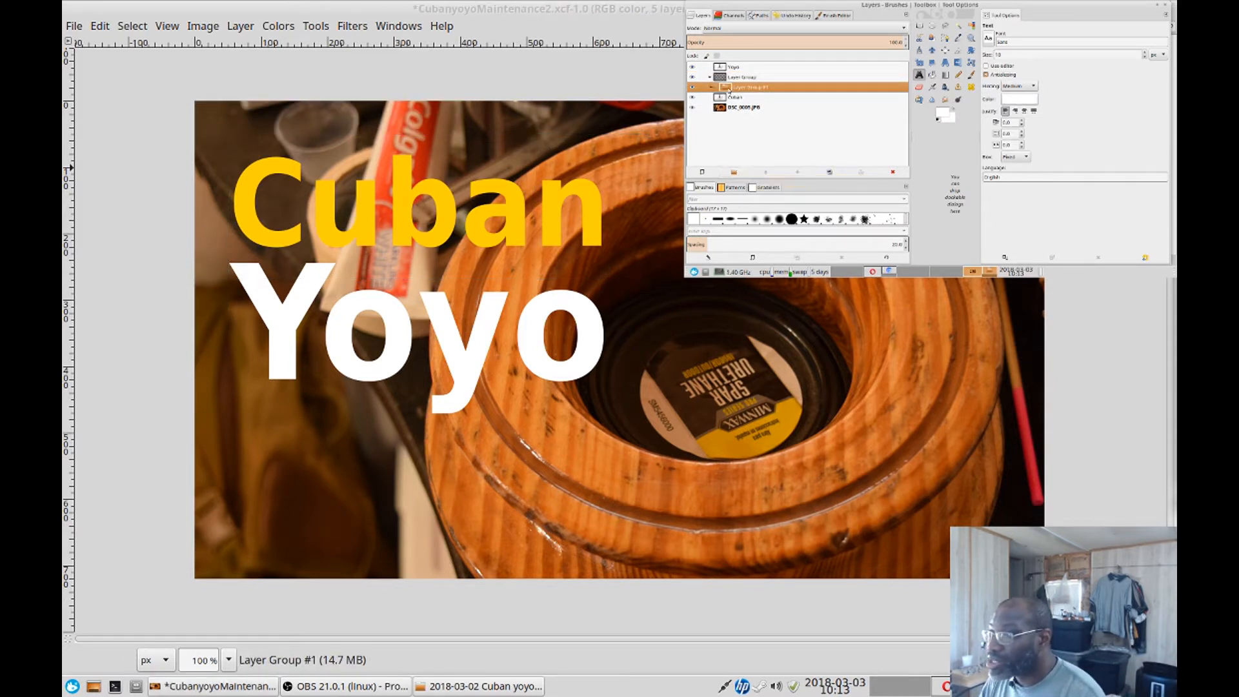
left_click_drag(729, 89, 729, 102)
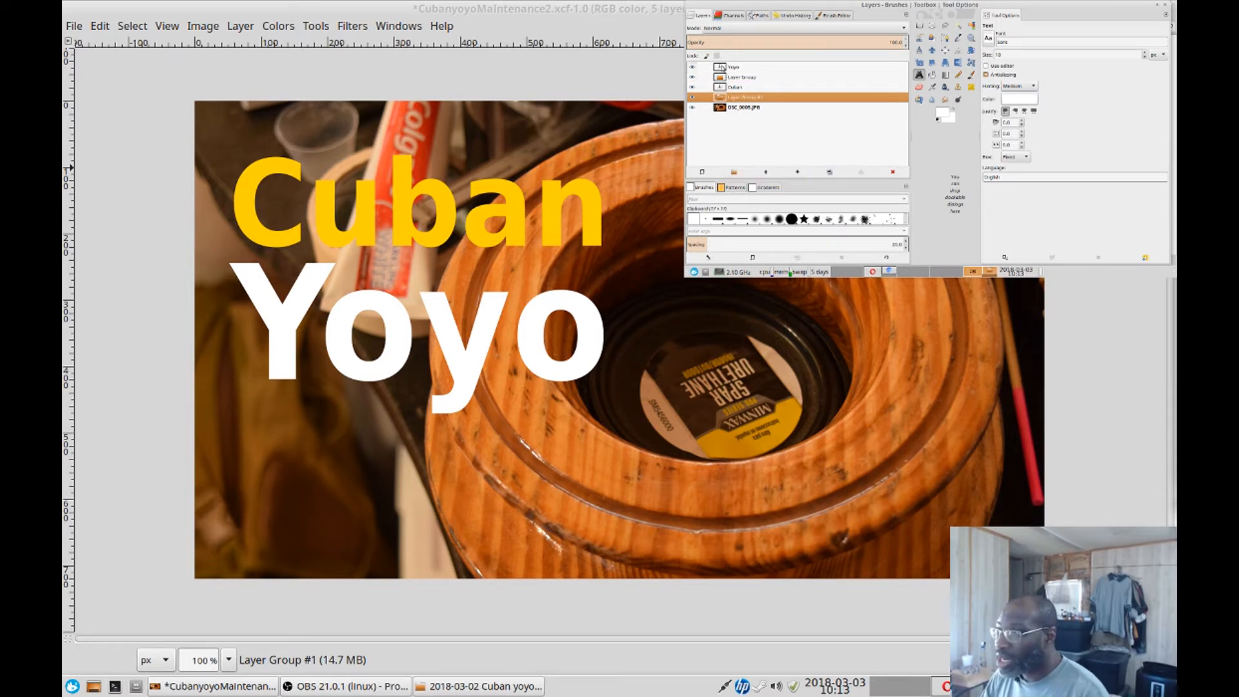
Rename the layer group directly below the "Cuban" text layer as "Layer Group: Cuban".
right_click(734, 100)
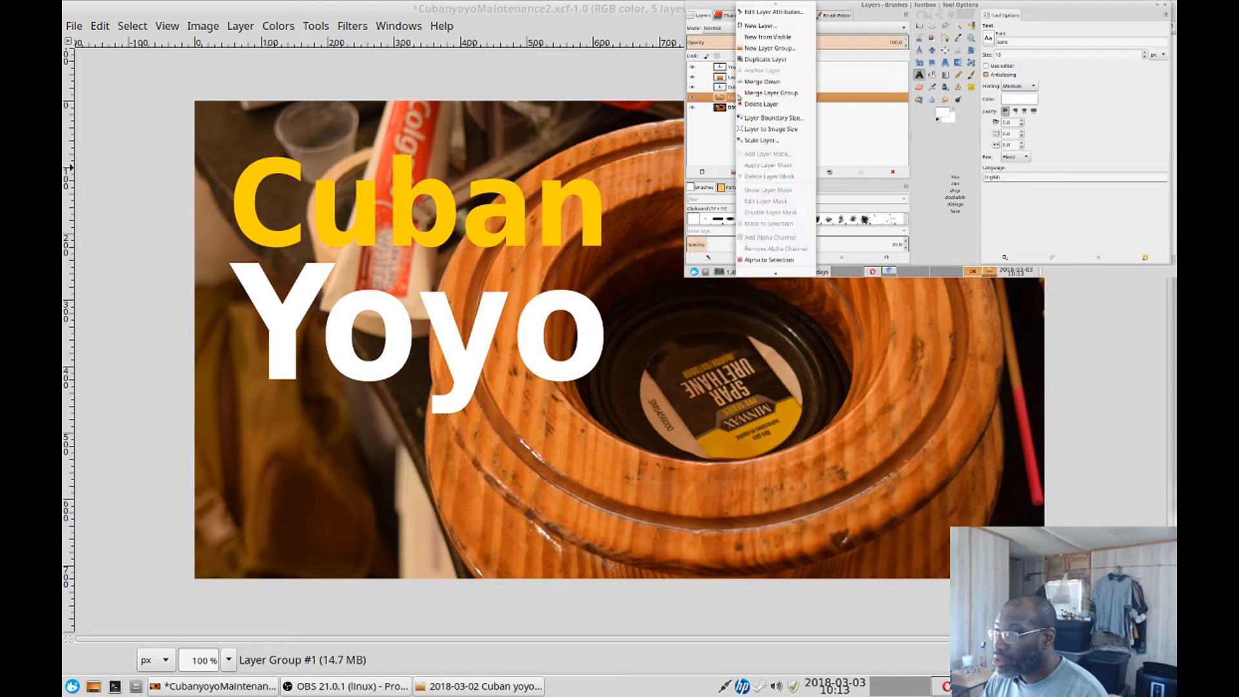
left_click(715, 130)
right_click(740, 99)
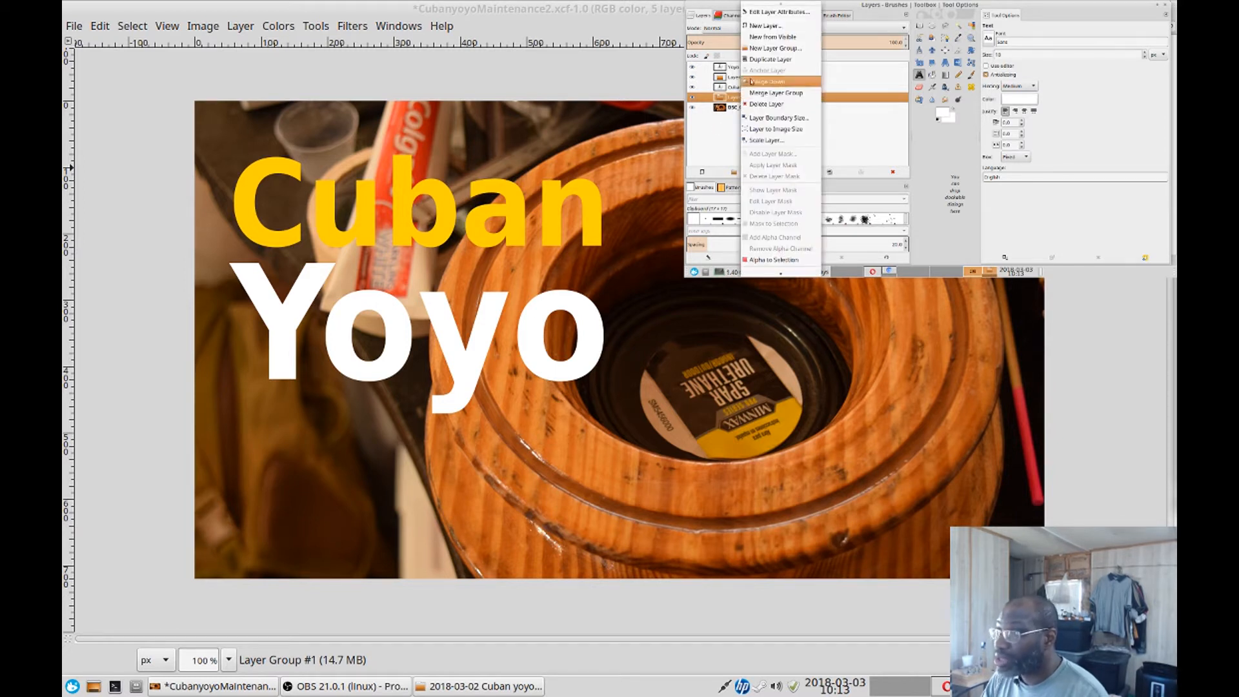
left_click(768, 11)
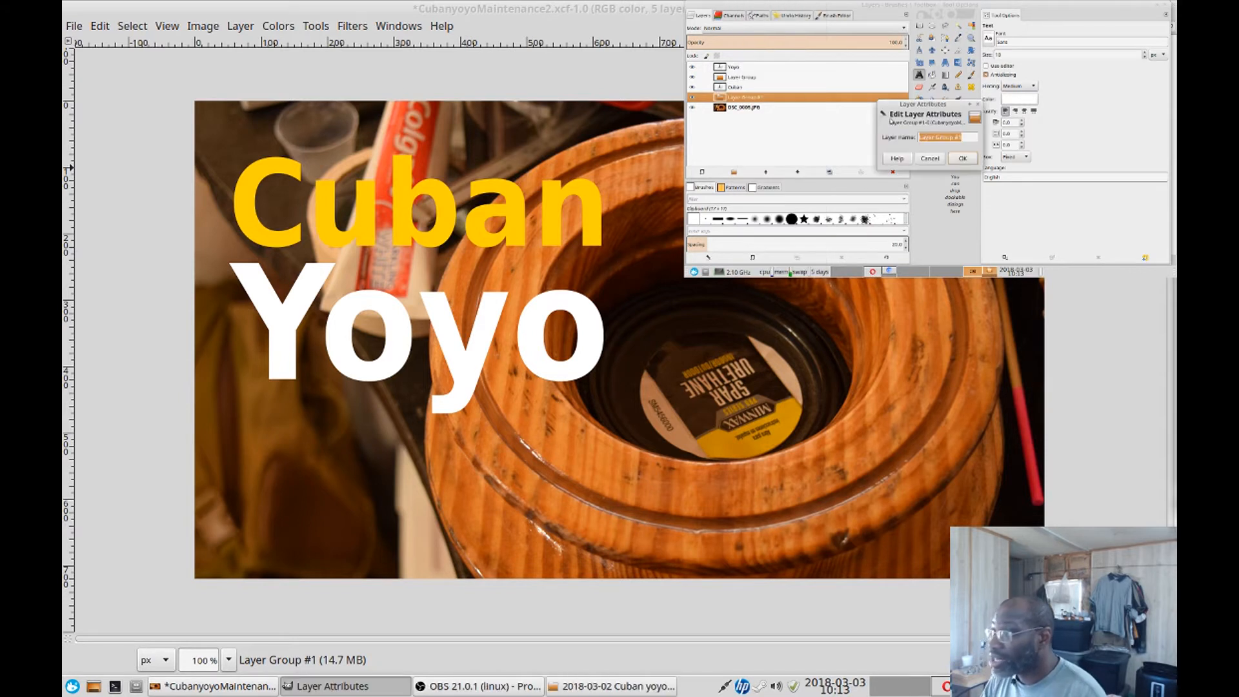
left_click(949, 136)
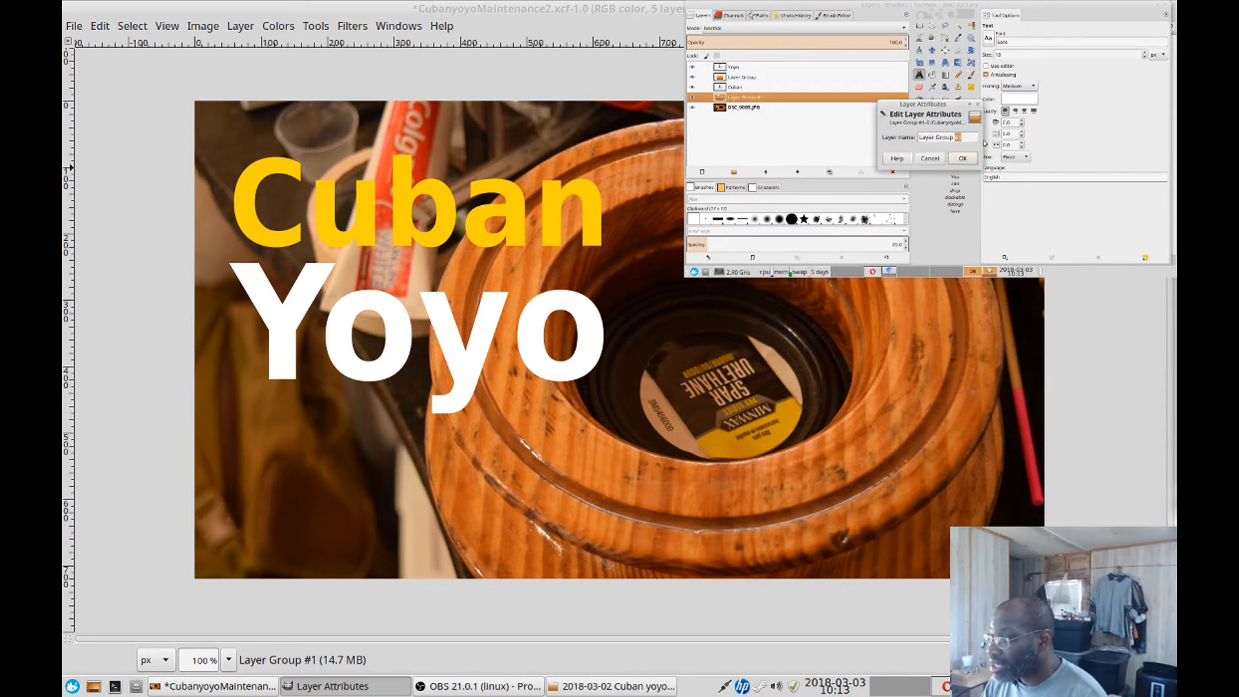
key("BackSpace")
key("BackSpace")
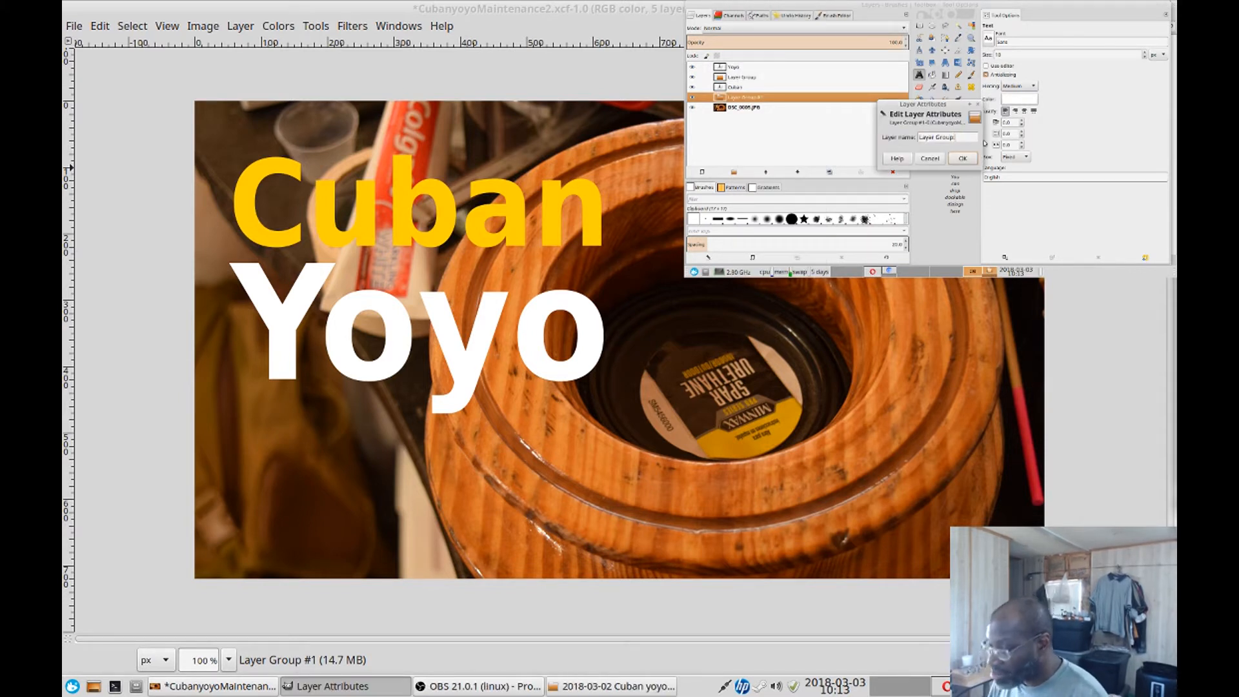
type("Cuban")
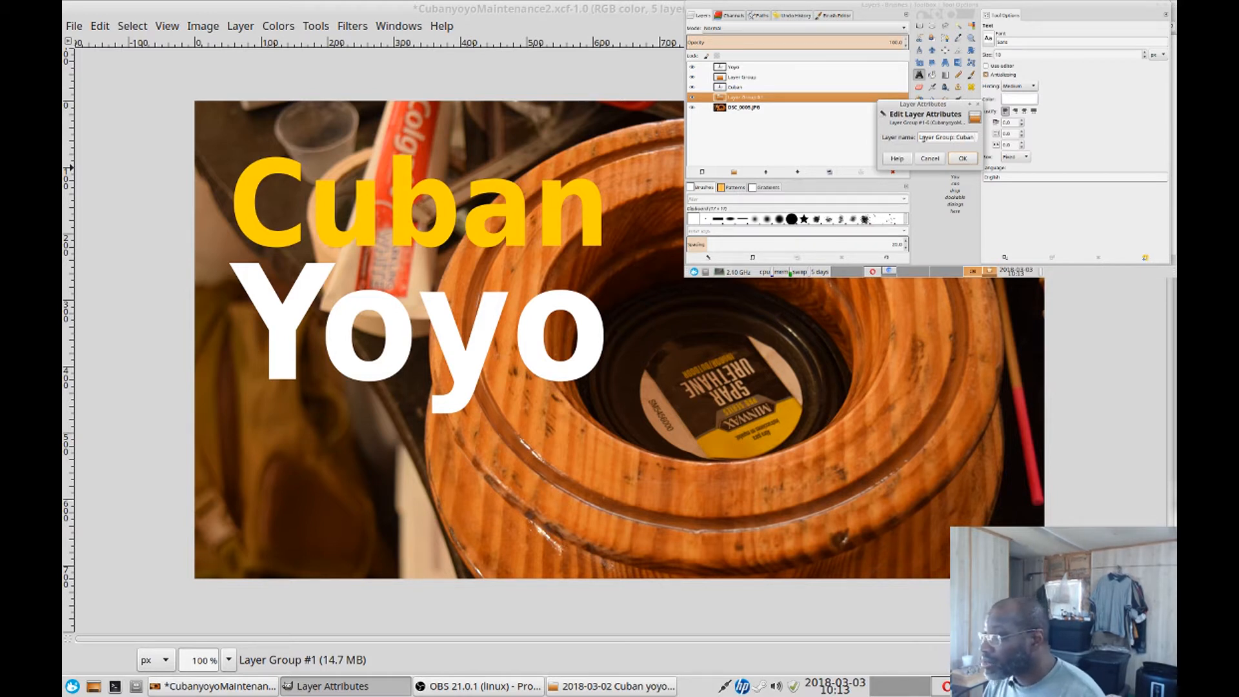
left_click(973, 159)
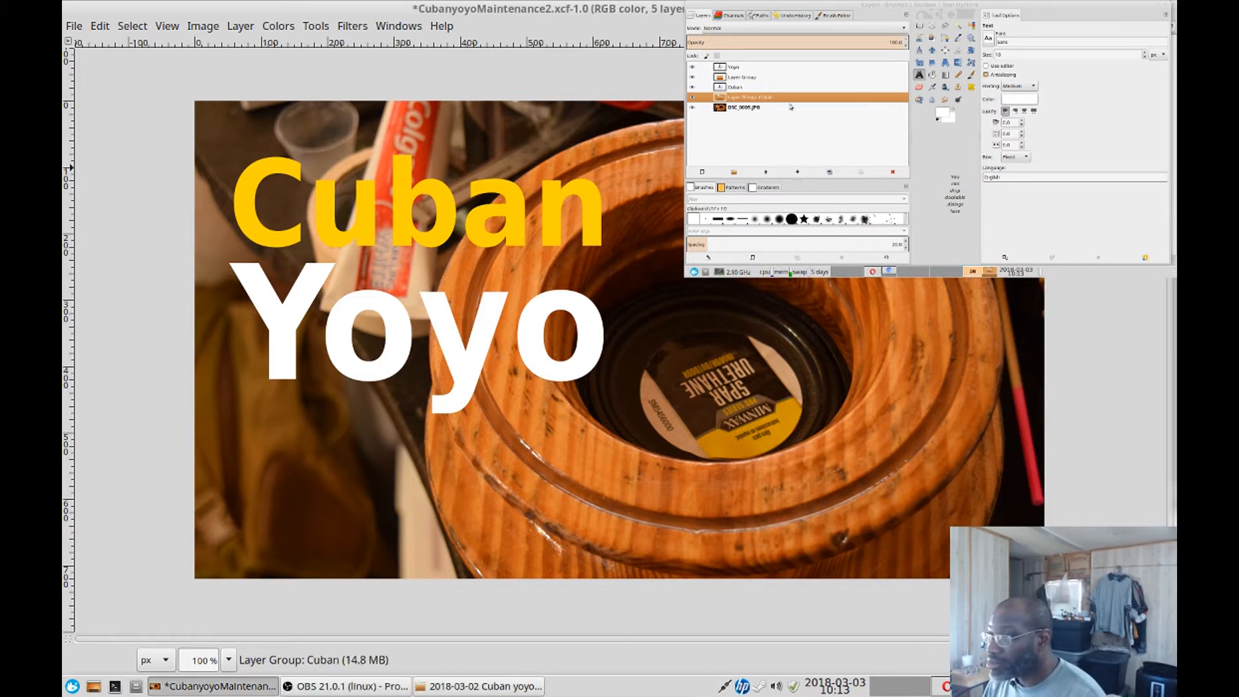
Rename the other layer group as "Layer Group: Yoyo" and place the two text layers inside their matching groups.
right_click(733, 76)
left_click(772, 12)
left_click(960, 137)
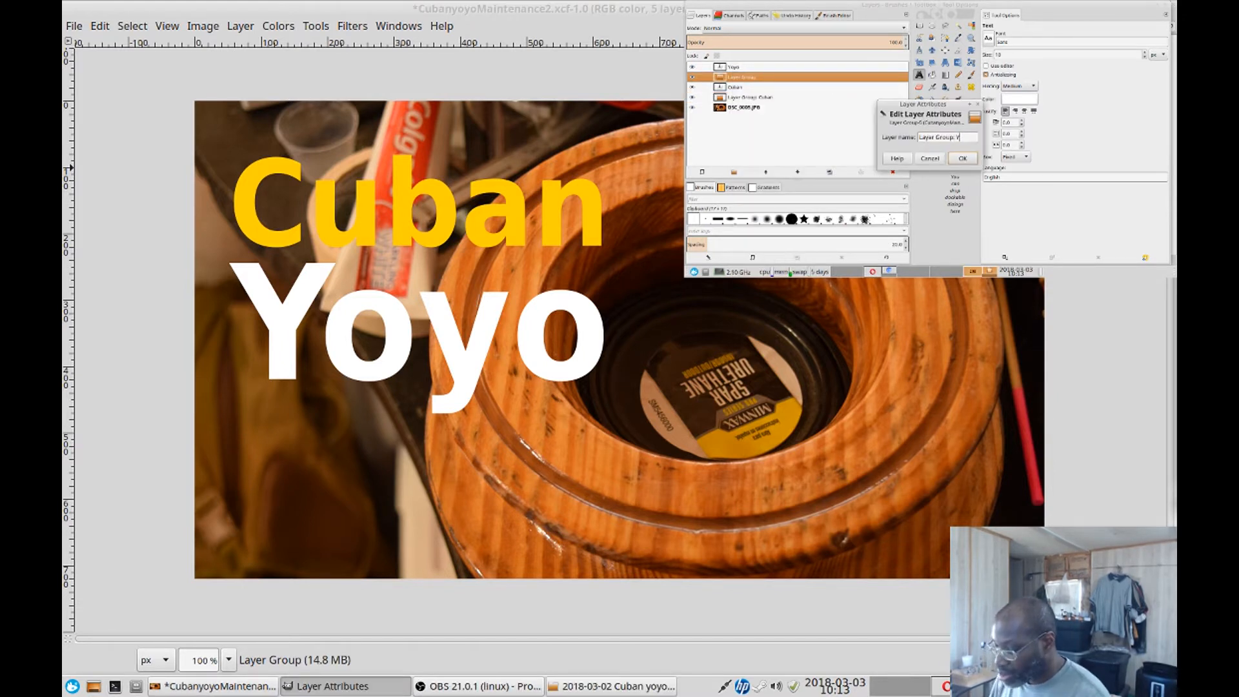
left_click(971, 159)
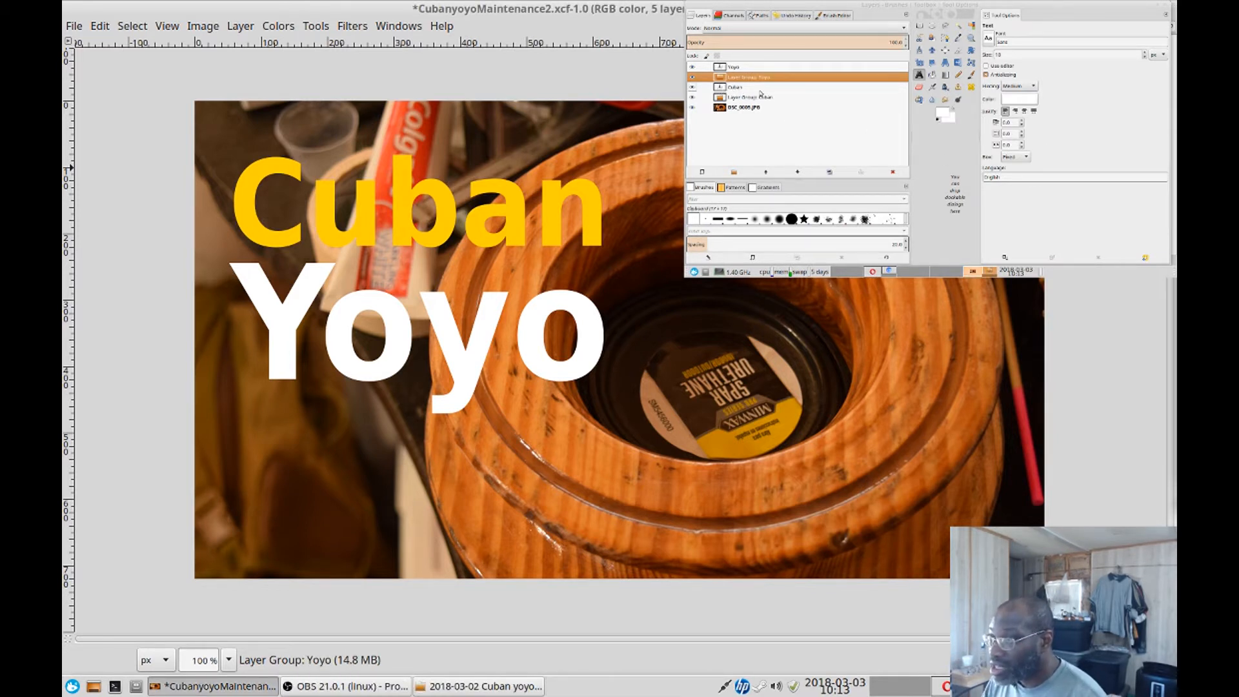
mouse_move(723, 84)
left_mouse_down()
mouse_move(736, 99)
mouse_move(723, 69)
mouse_move(744, 79)
left_mouse_up()
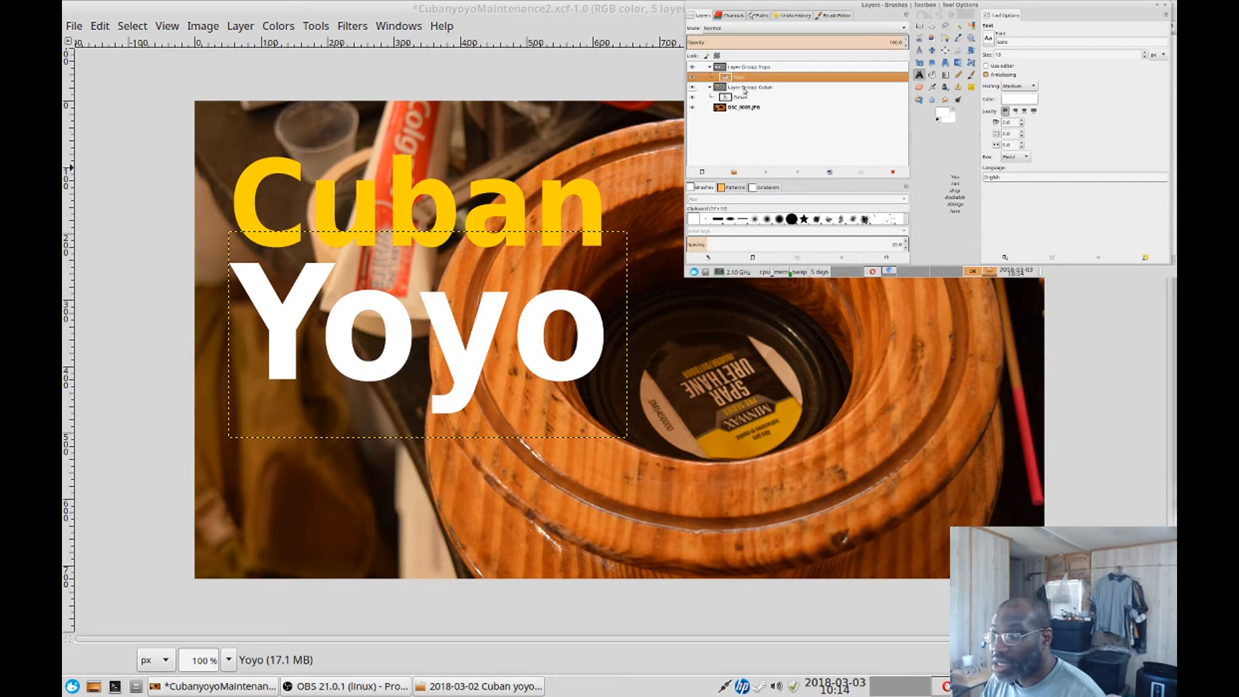
Put the photo layer in a new group named "Layer Group: Background" and place the Cuban group above the Yoyo group.
left_click(733, 171)
left_click_drag(729, 79, 741, 107)
double_click(719, 107)
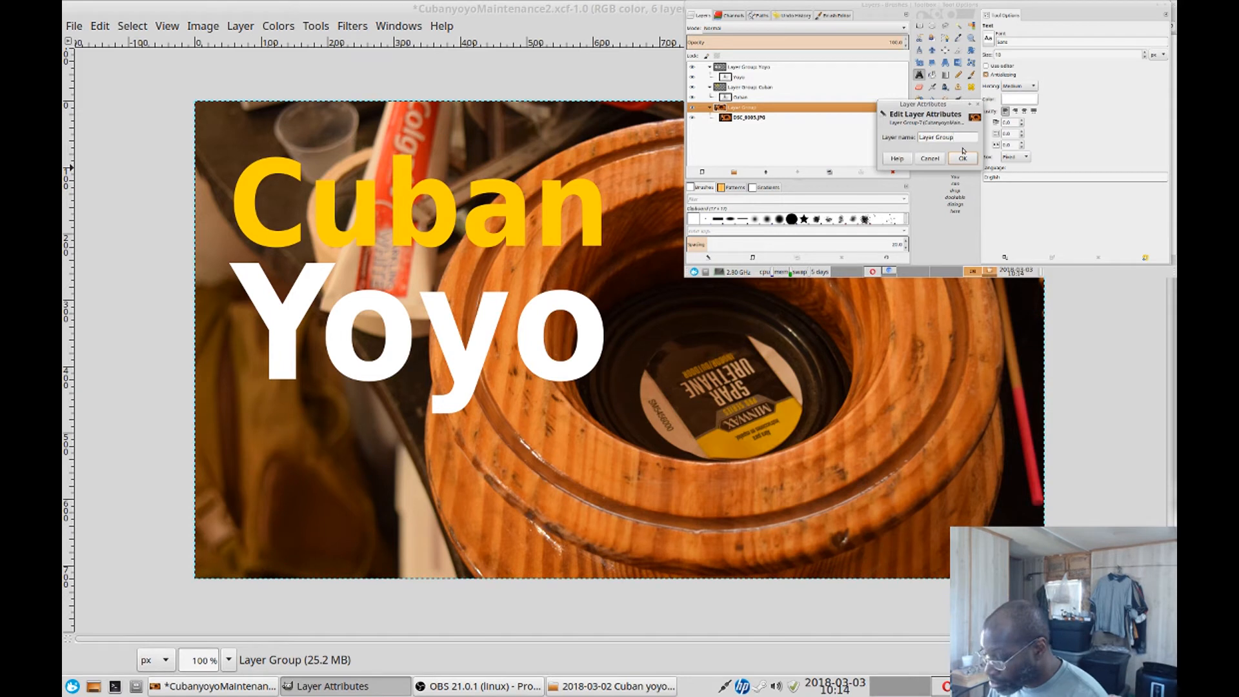
type("Back Ground")
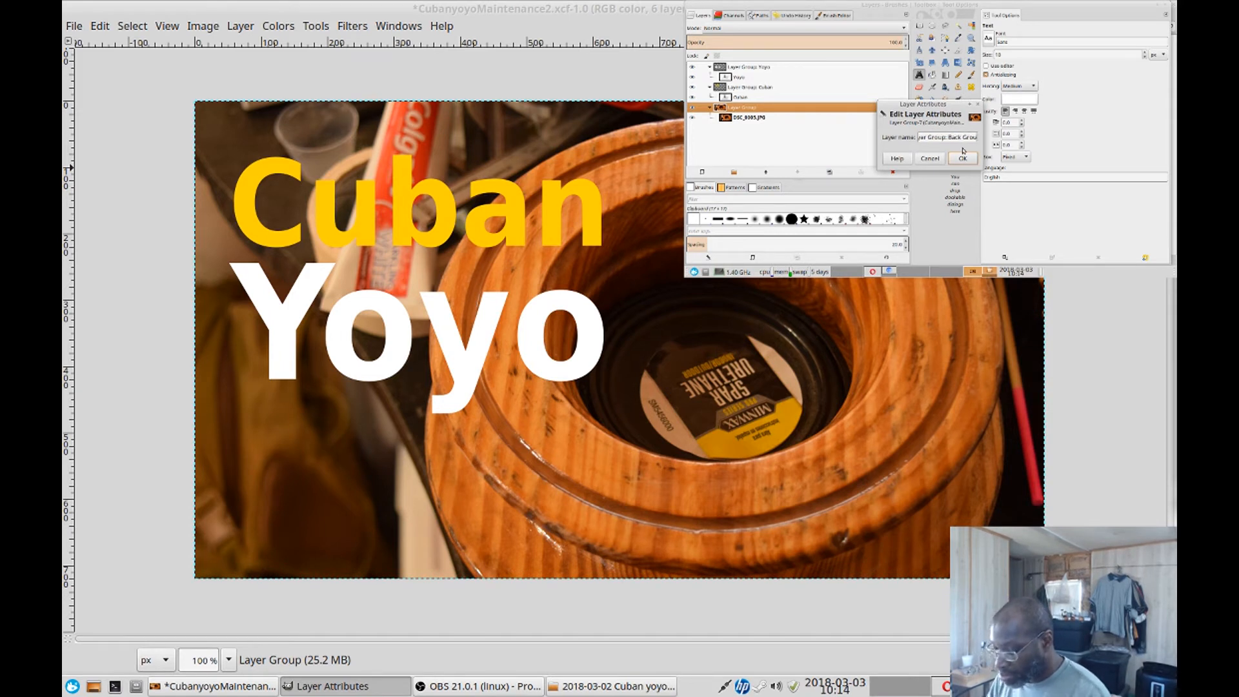
left_click(961, 158)
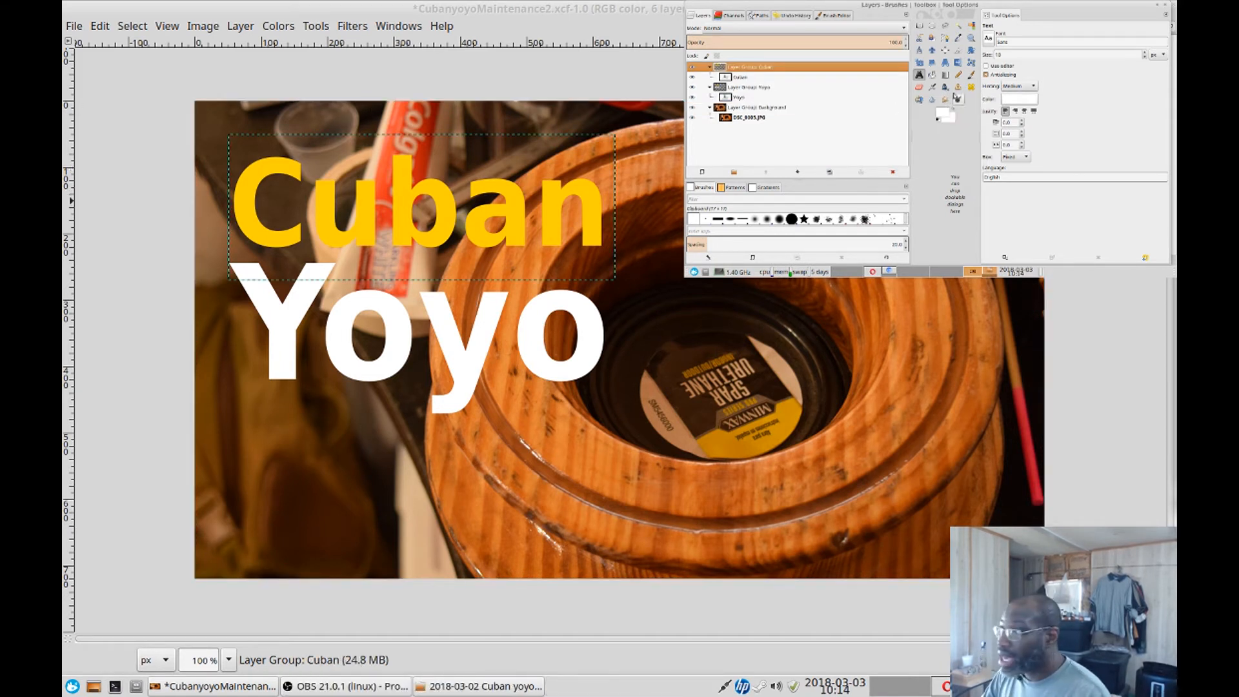
Select the letter shapes of the "Cuban" text layer using Alpha to Selection.
double_click(319, 206)
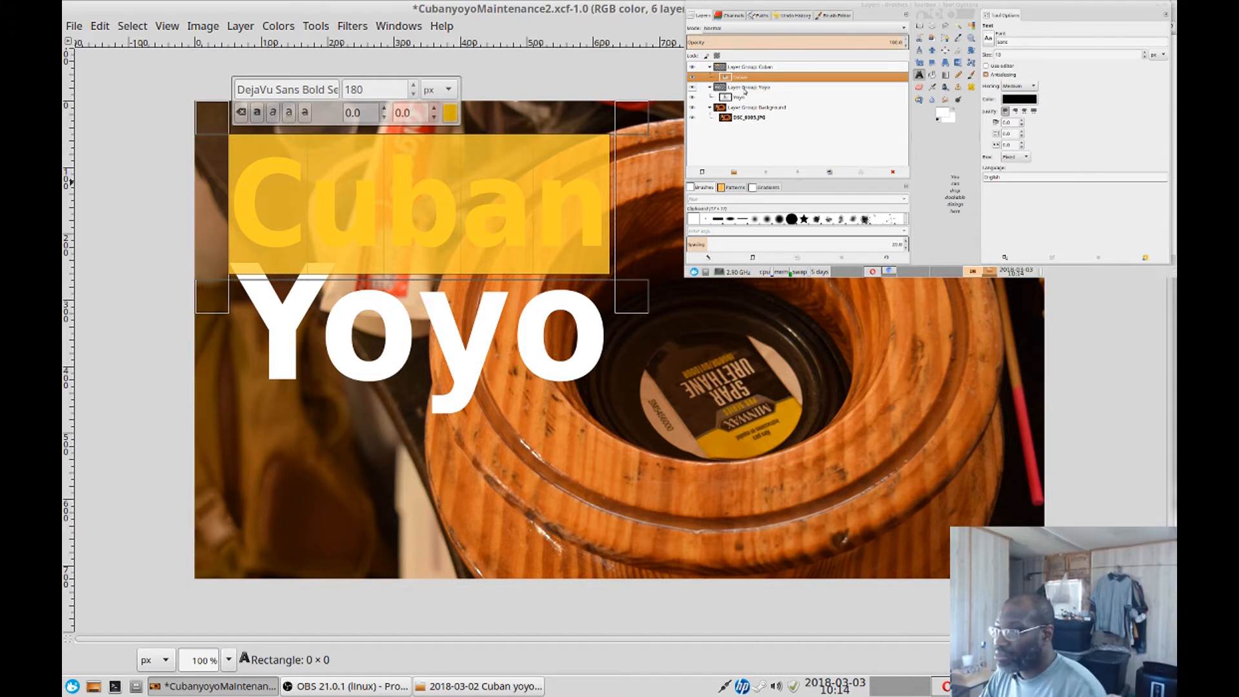
right_click(730, 77)
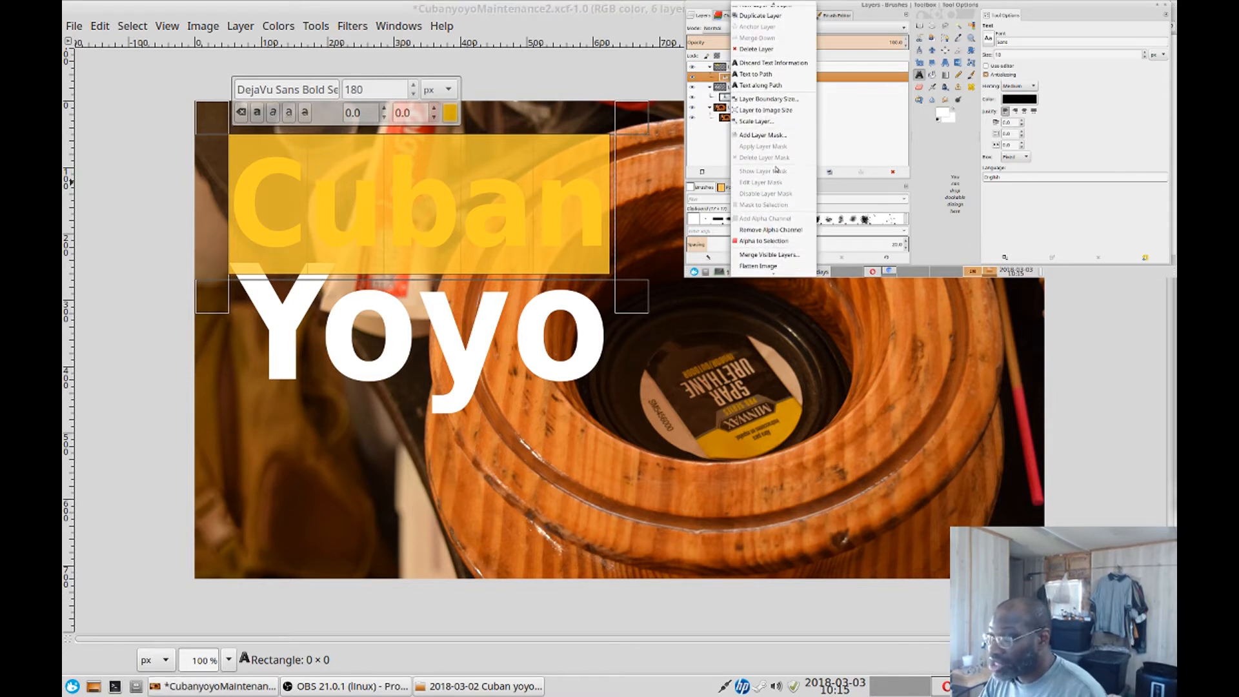
left_click(765, 241)
right_click(729, 78)
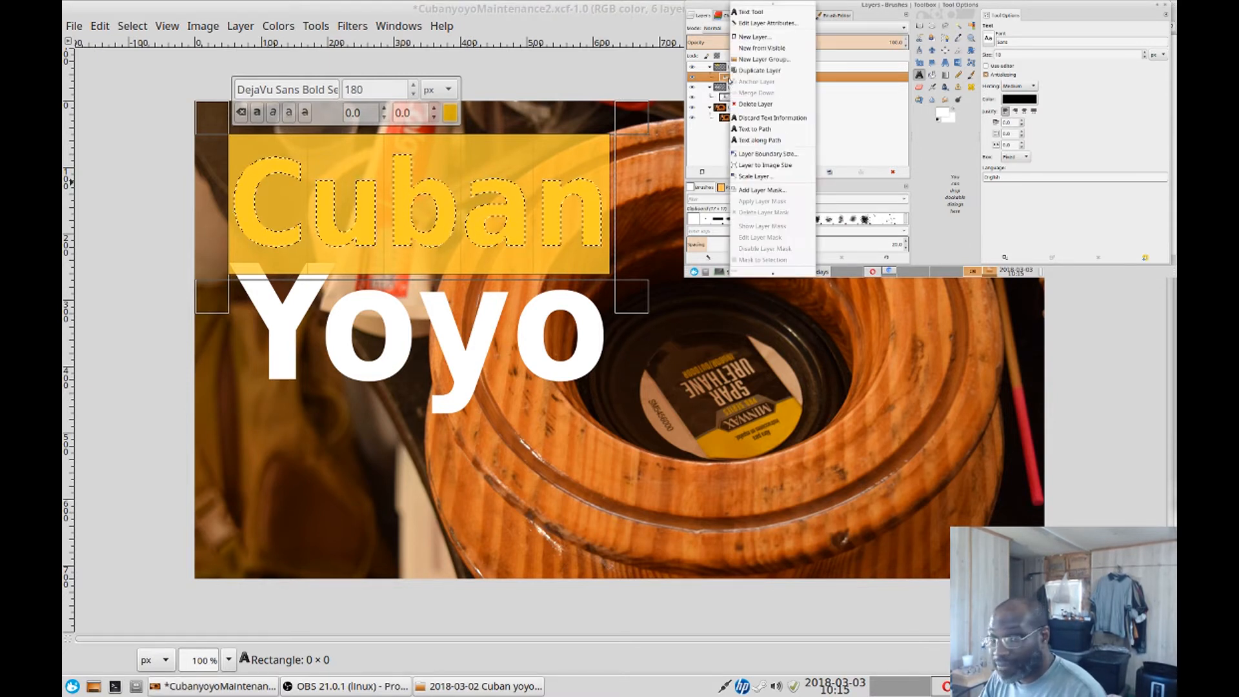
scroll(774, 178, "down", 3)
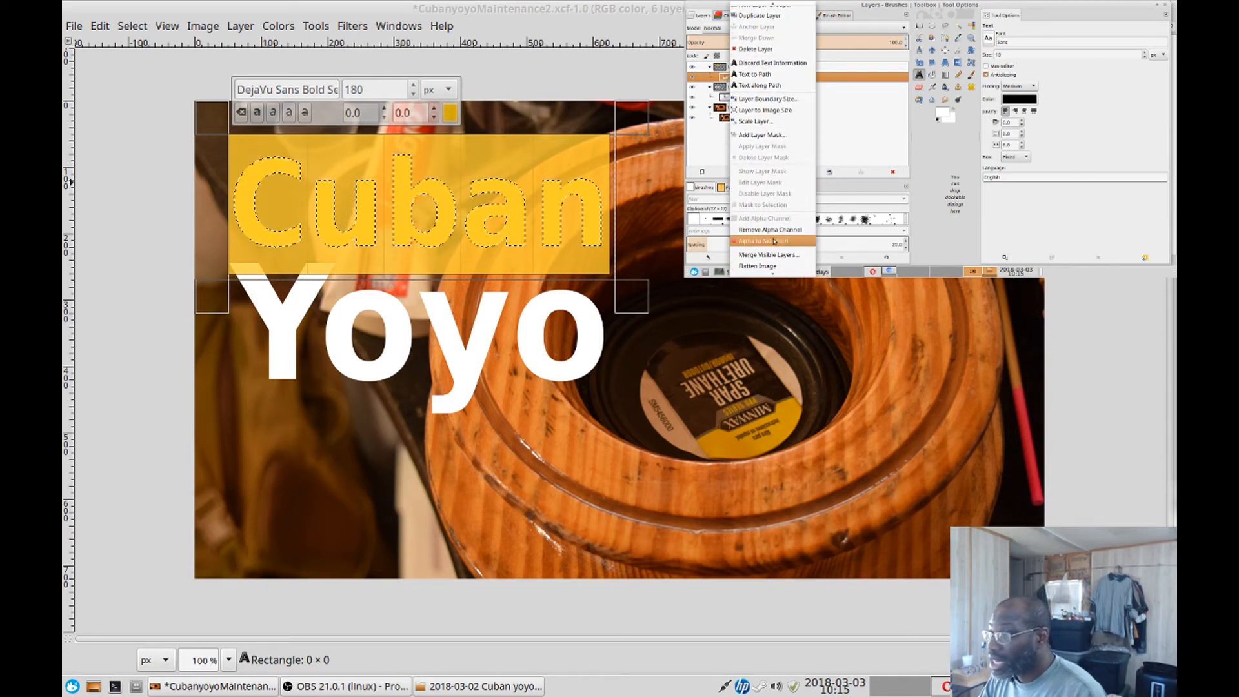
key("Escape")
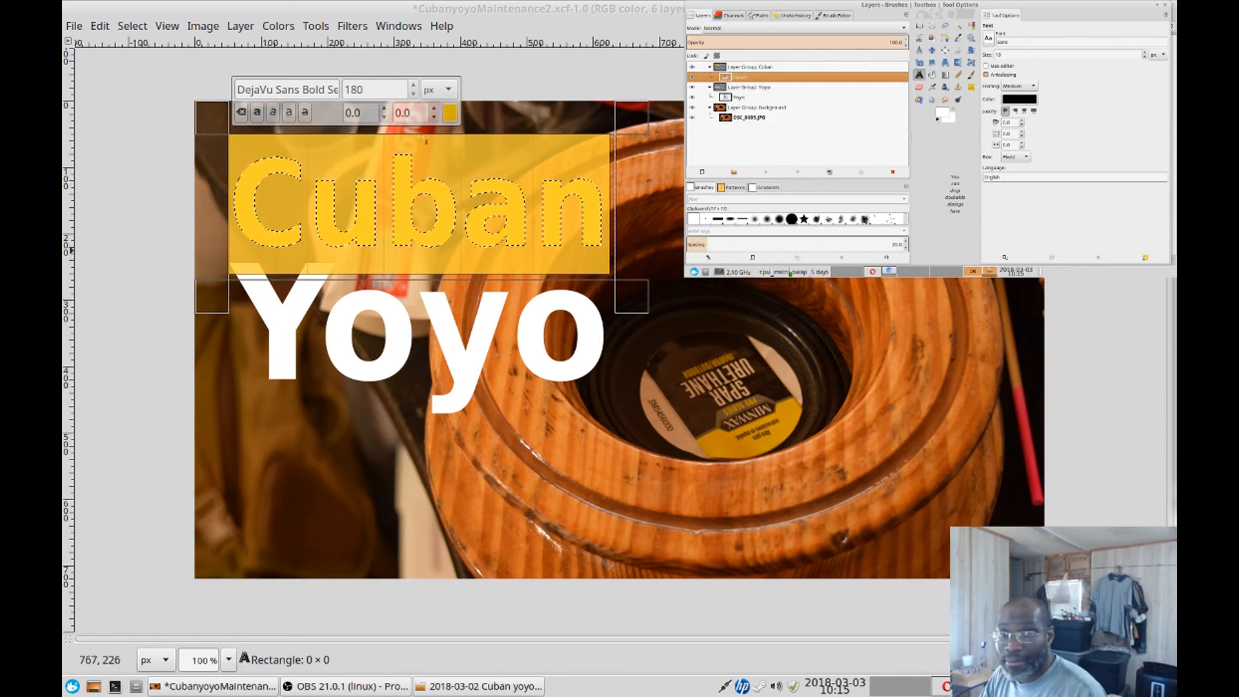
Grow the selection around the "Cuban" letters by 5 pixels.
left_click(133, 26)
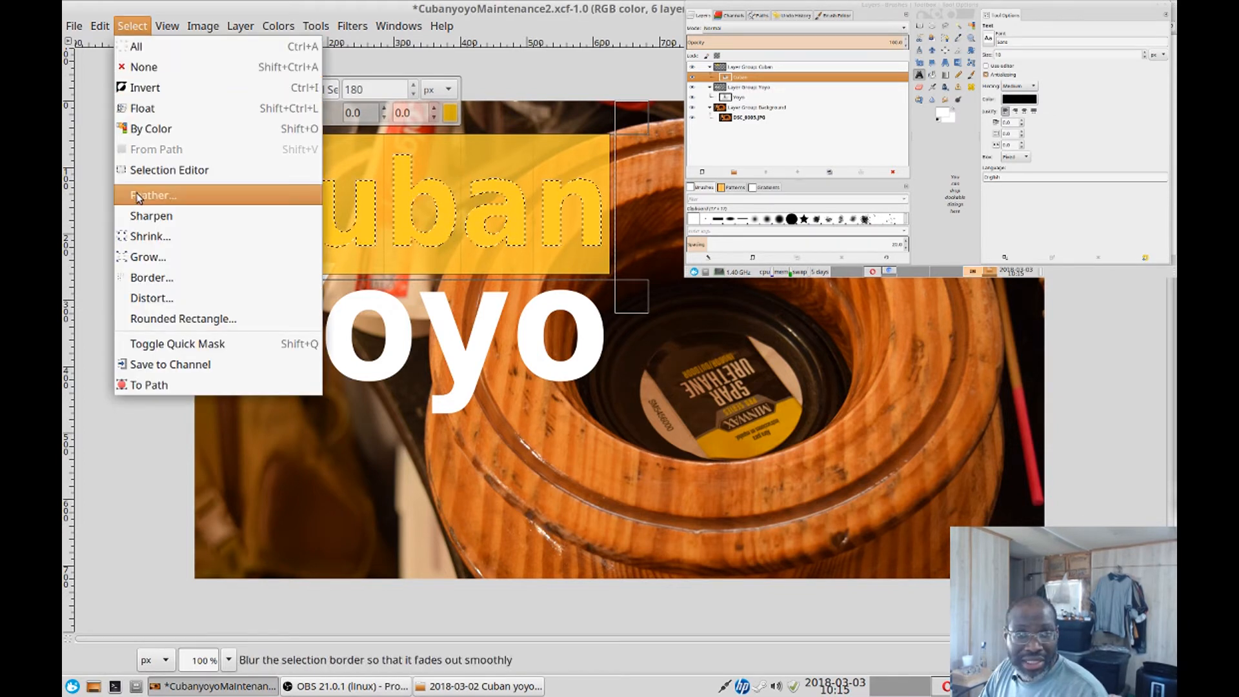
left_click(146, 257)
type("5")
left_click(682, 380)
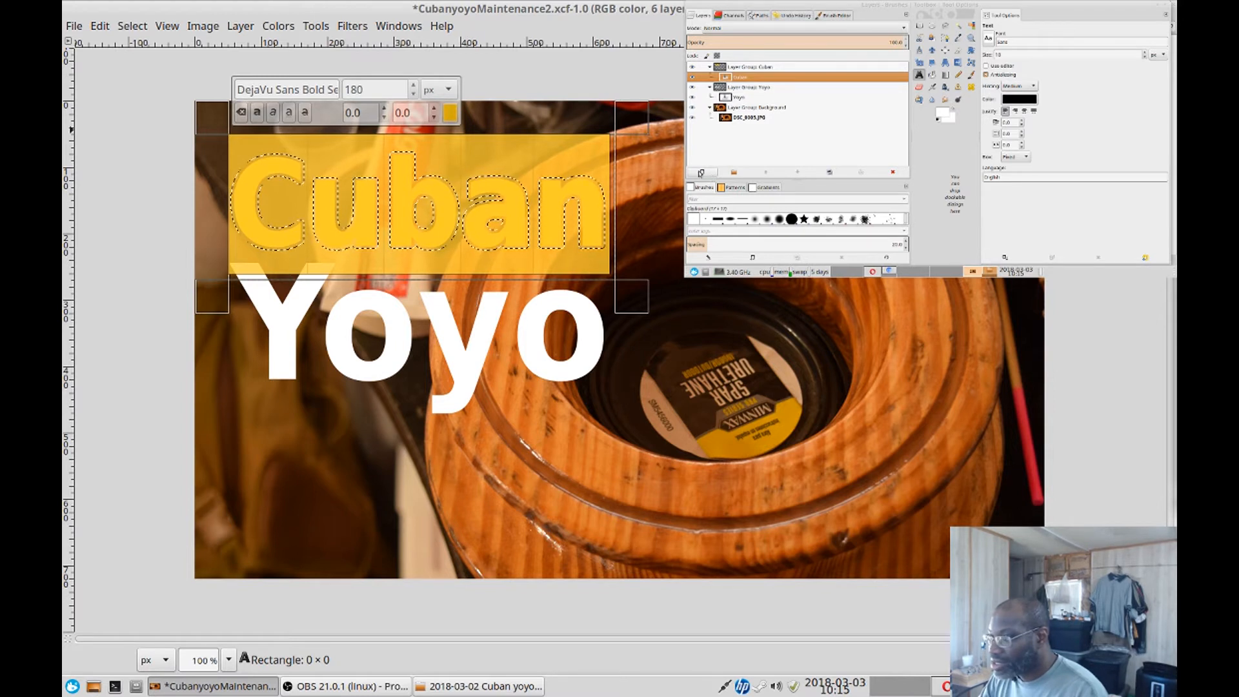
Create a transparent 1280 × 720 layer named "Layer: Cuban" and place it directly below the "Cuban" text layer in its group.
left_click(701, 172)
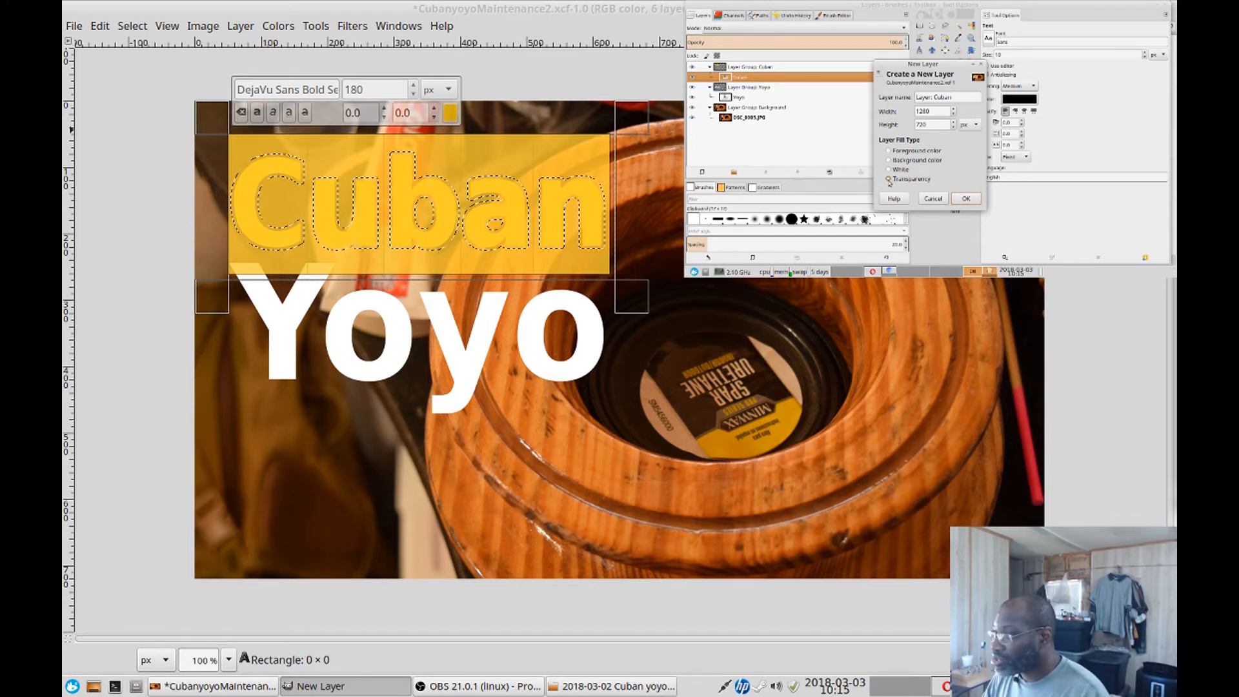
left_click(966, 200)
left_click_drag(725, 77, 734, 87)
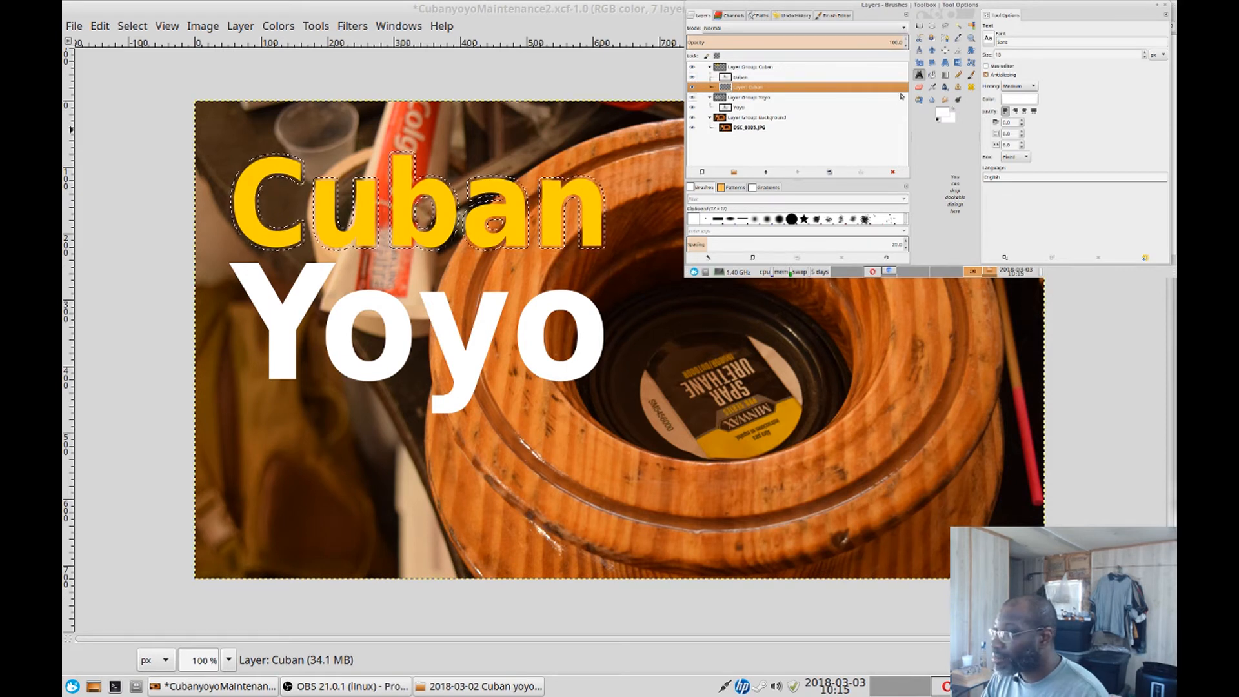
Fill the whole selection on the new layer with black using Bucket Fill to outline the "Cuban" letters.
left_click(931, 76)
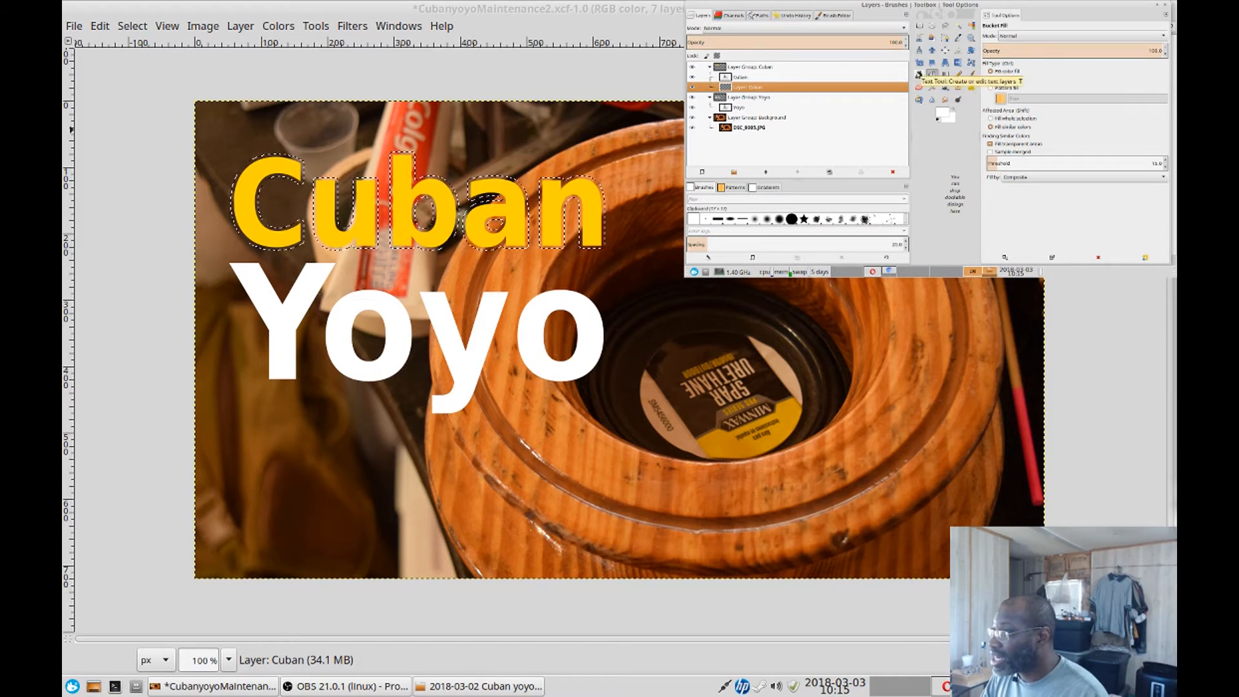
left_click(991, 119)
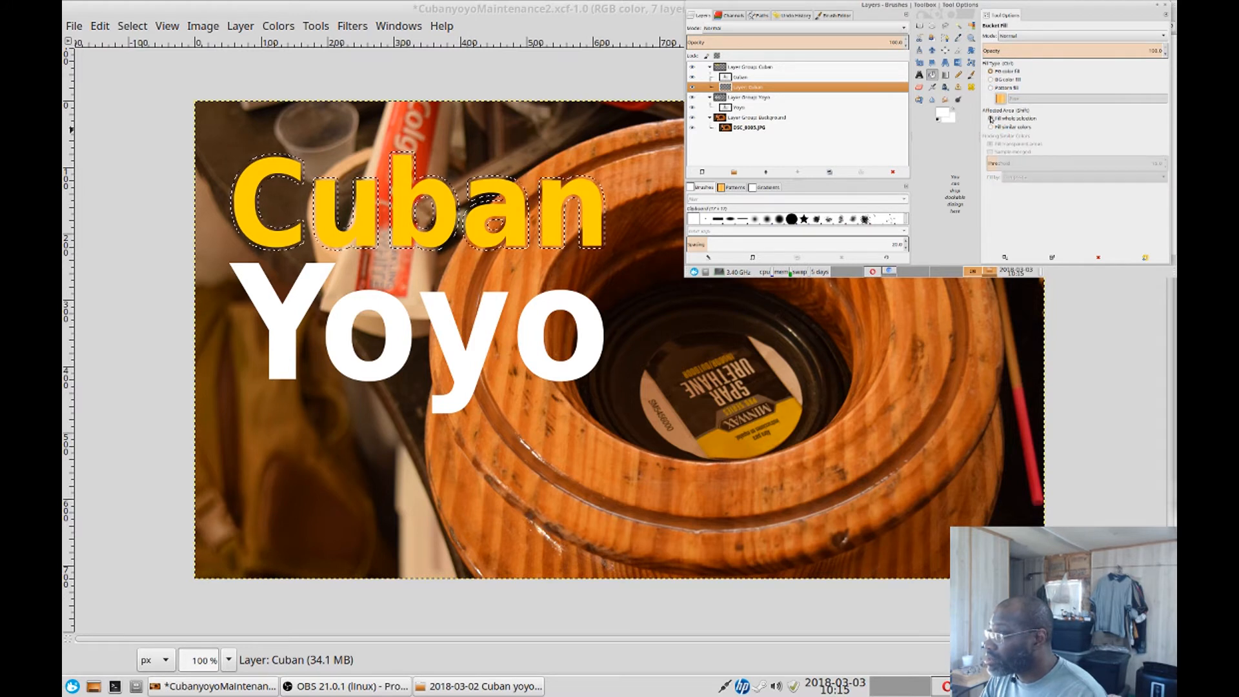
left_click(943, 110)
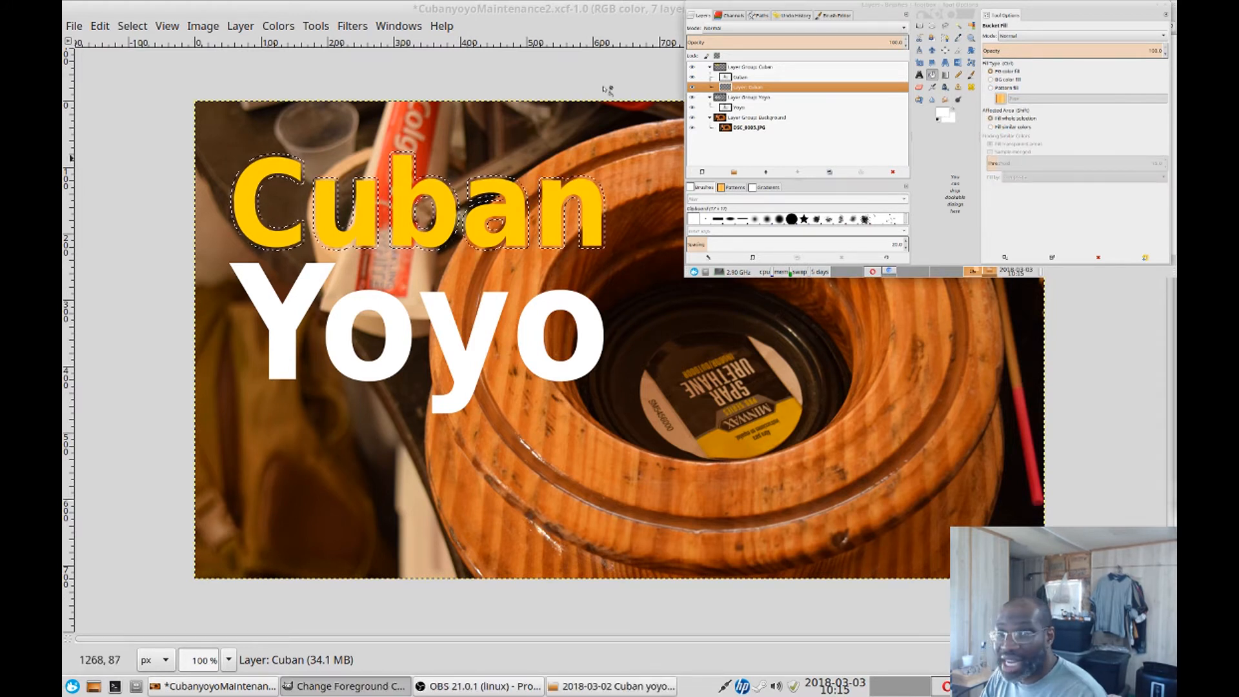
left_click(545, 103)
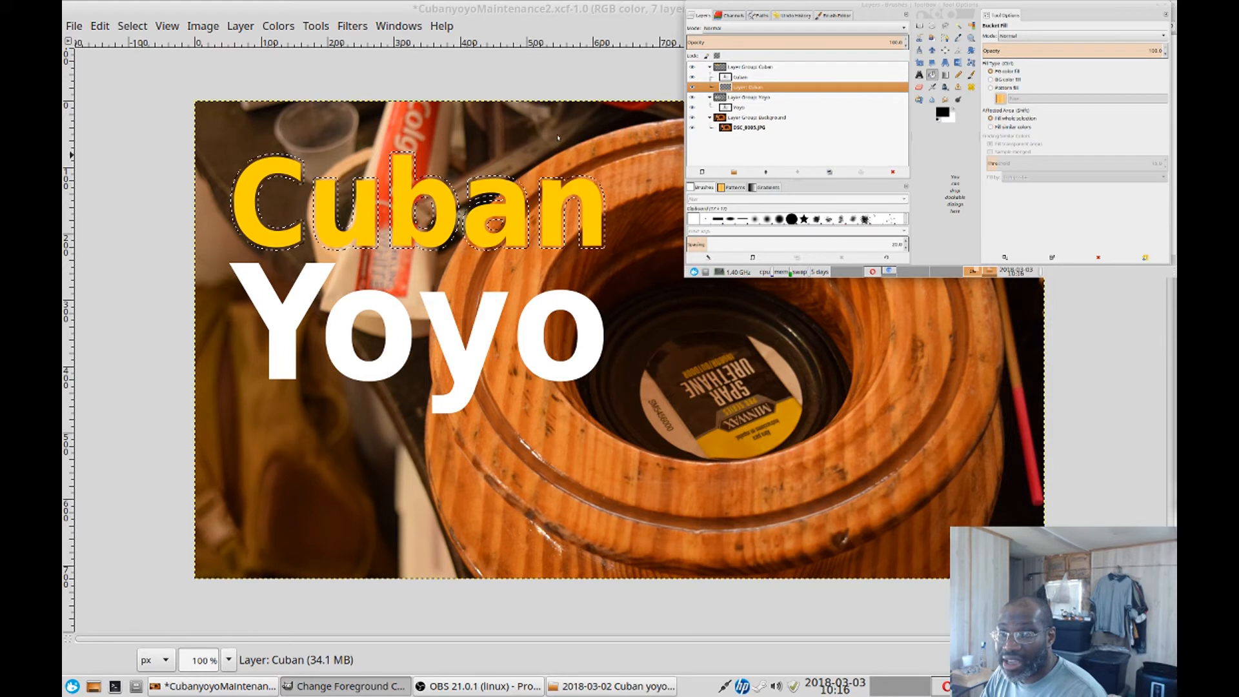
left_click(548, 129)
left_click(458, 207)
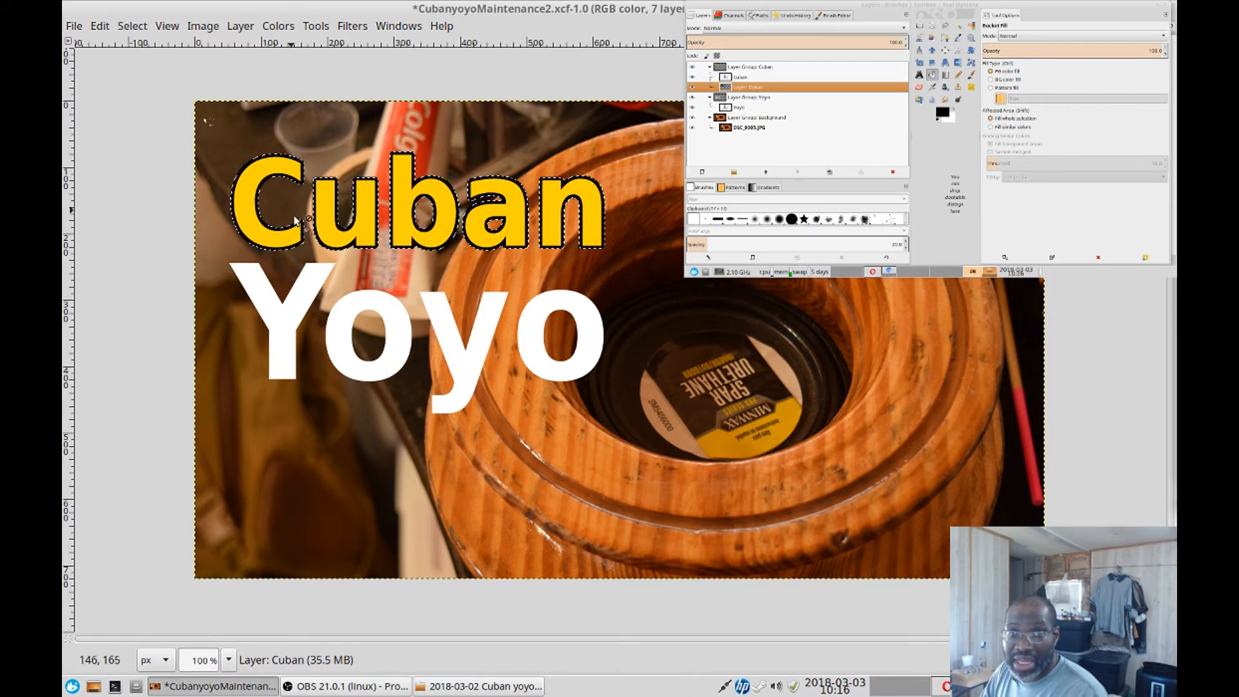
Apply a black Drop Shadow to the outline layer with X and Y offsets of 8, blur radius 15, opacity 100 and no resizing.
left_click(354, 25)
mouse_move(397, 173)
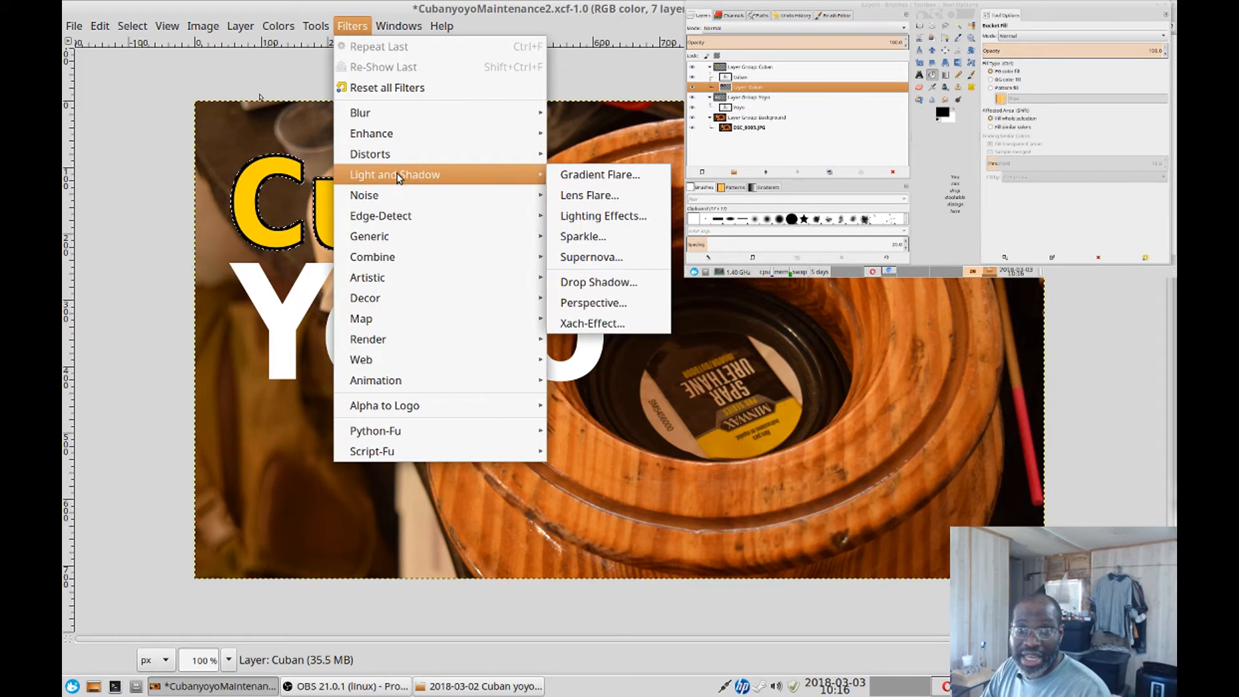
left_click(597, 281)
type("8")
double_click(585, 269)
type("8")
left_click_drag(638, 342, 759, 350)
left_click(507, 367)
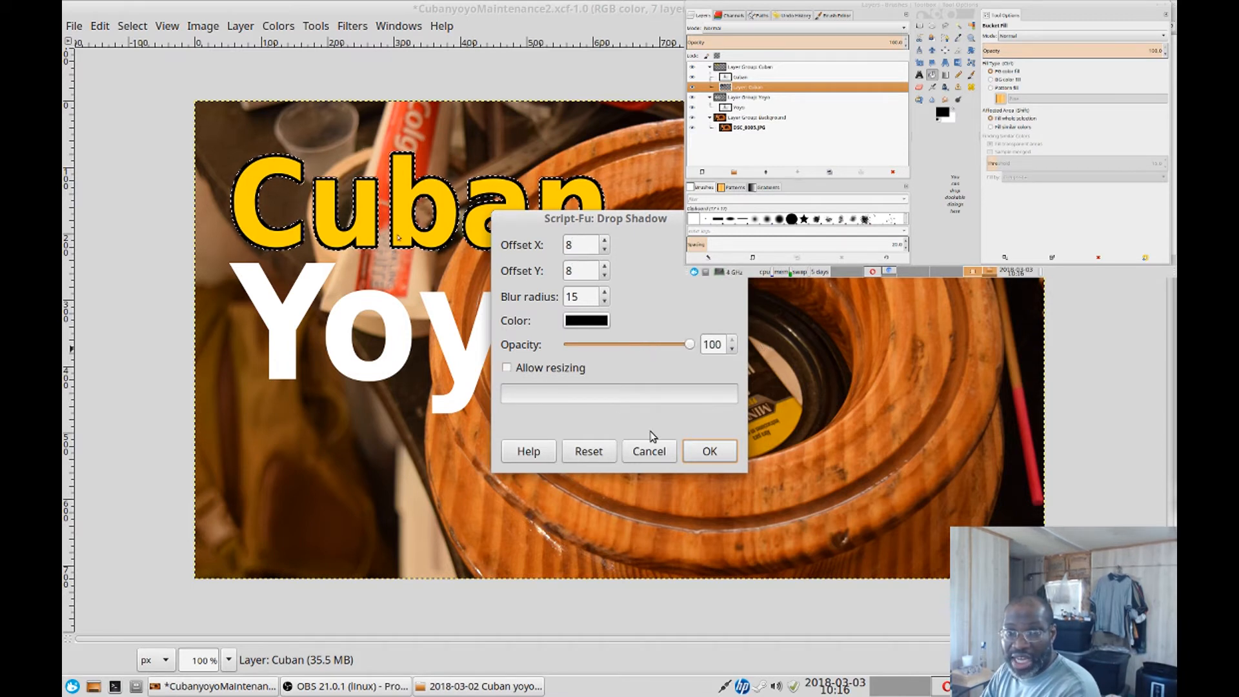
left_click(707, 453)
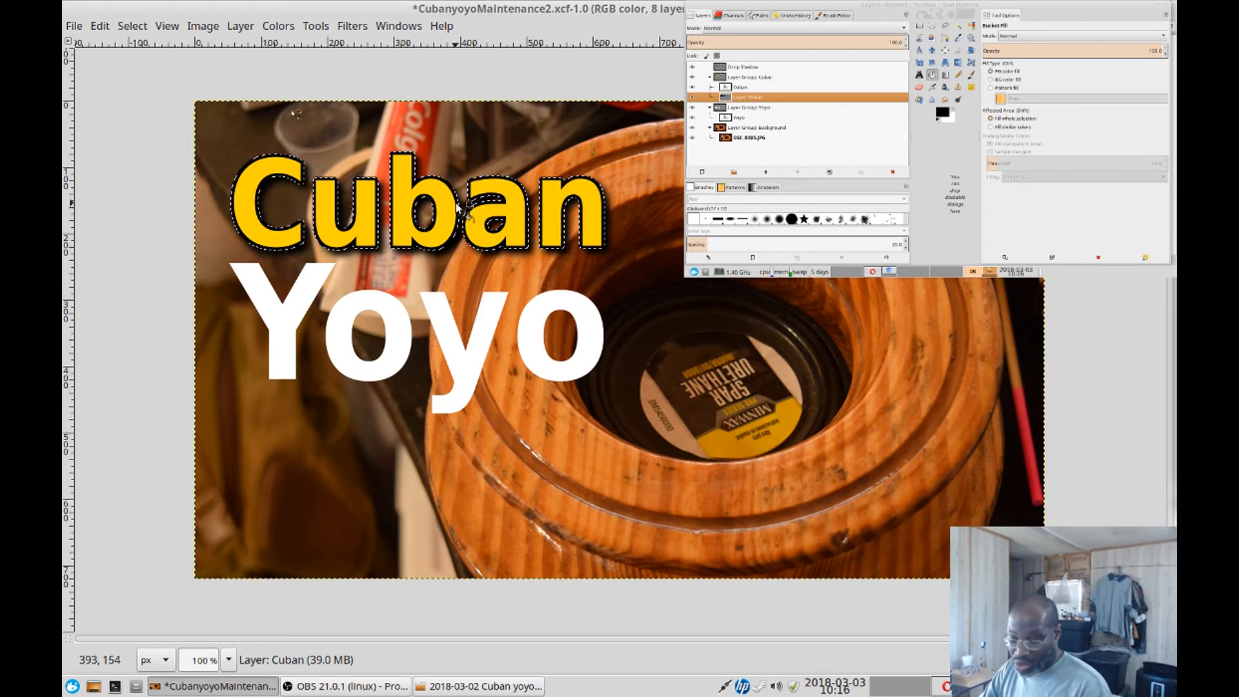
Repeat the drop shadow once and move both shadow layers into the Cuban group below the outline layer.
key("ctrl+f")
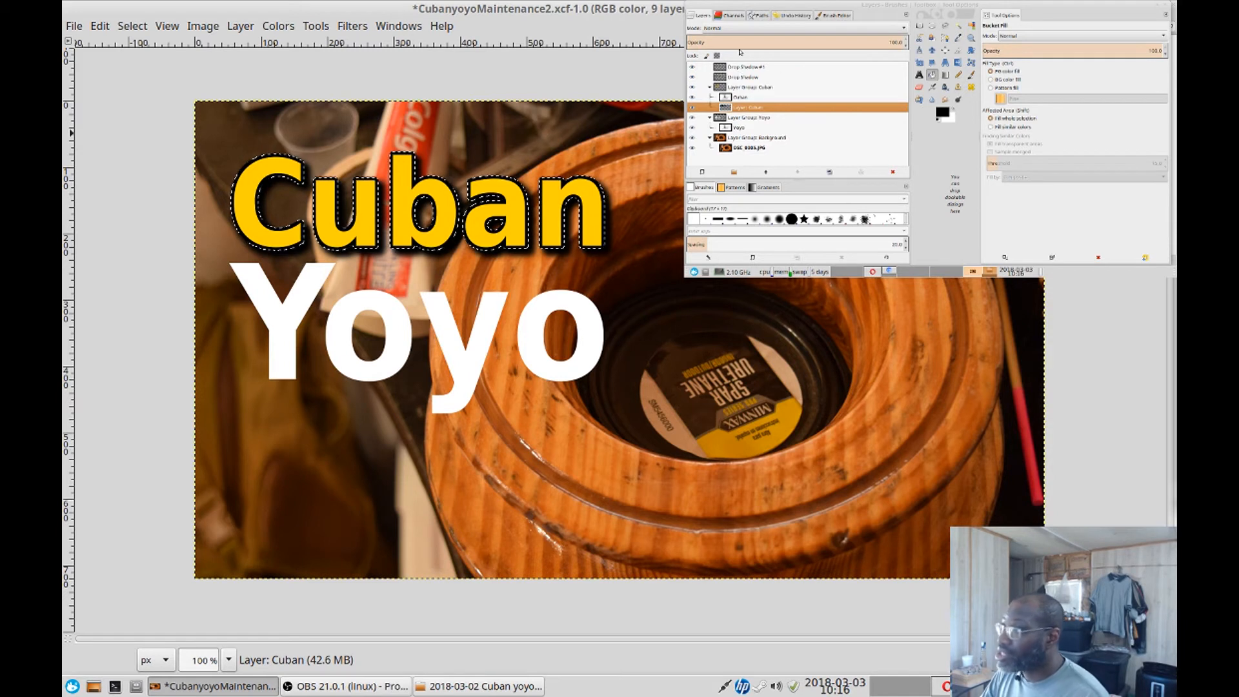
left_click_drag(722, 79, 738, 110)
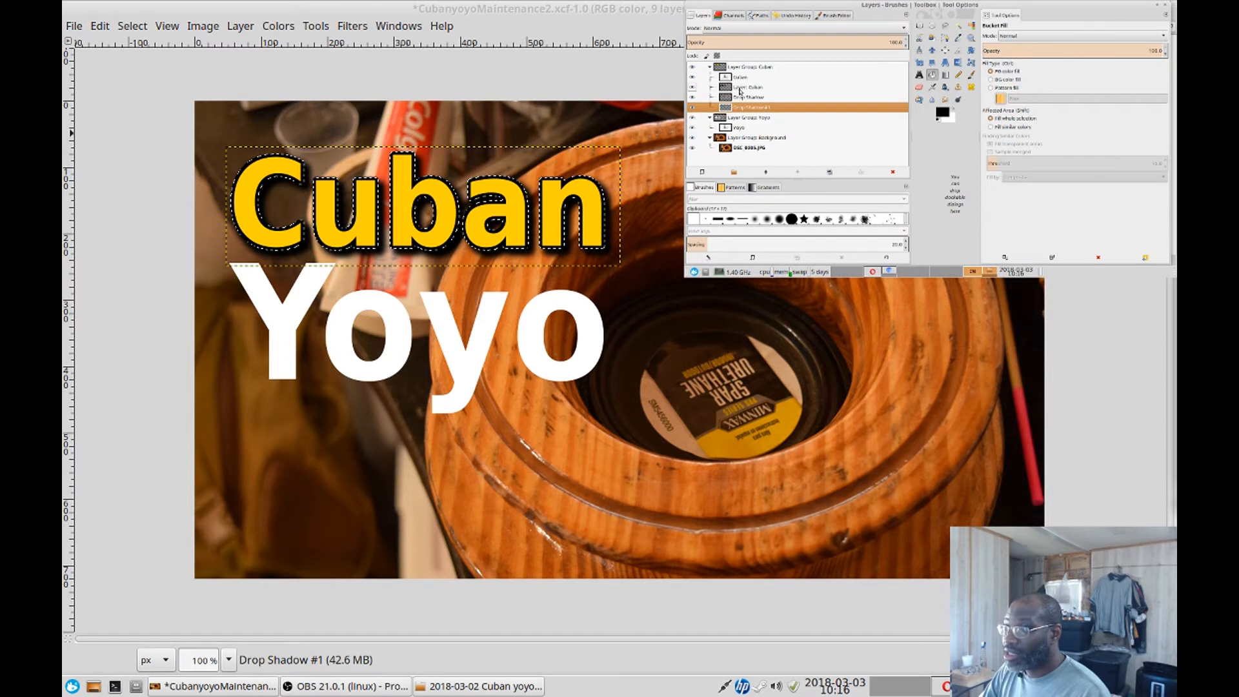
Rename the black outline layer in the Cuban group to "Grow: Cuban".
left_click(739, 89)
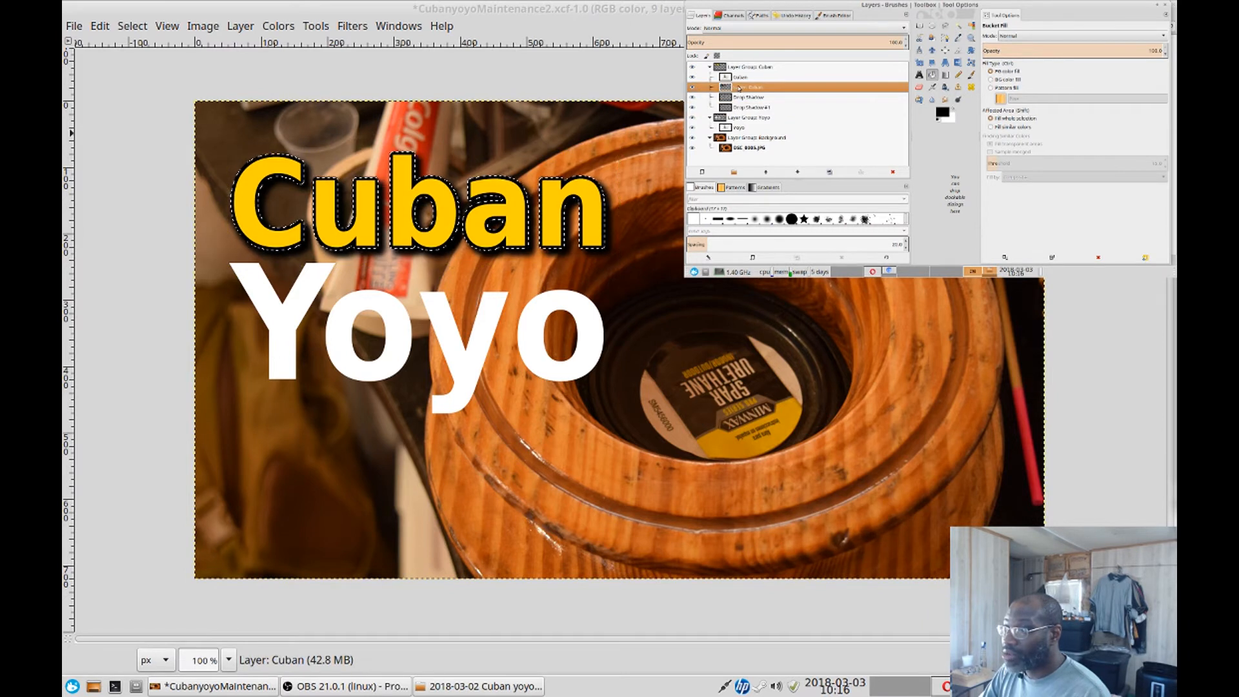
right_click(739, 88)
left_click(766, 7)
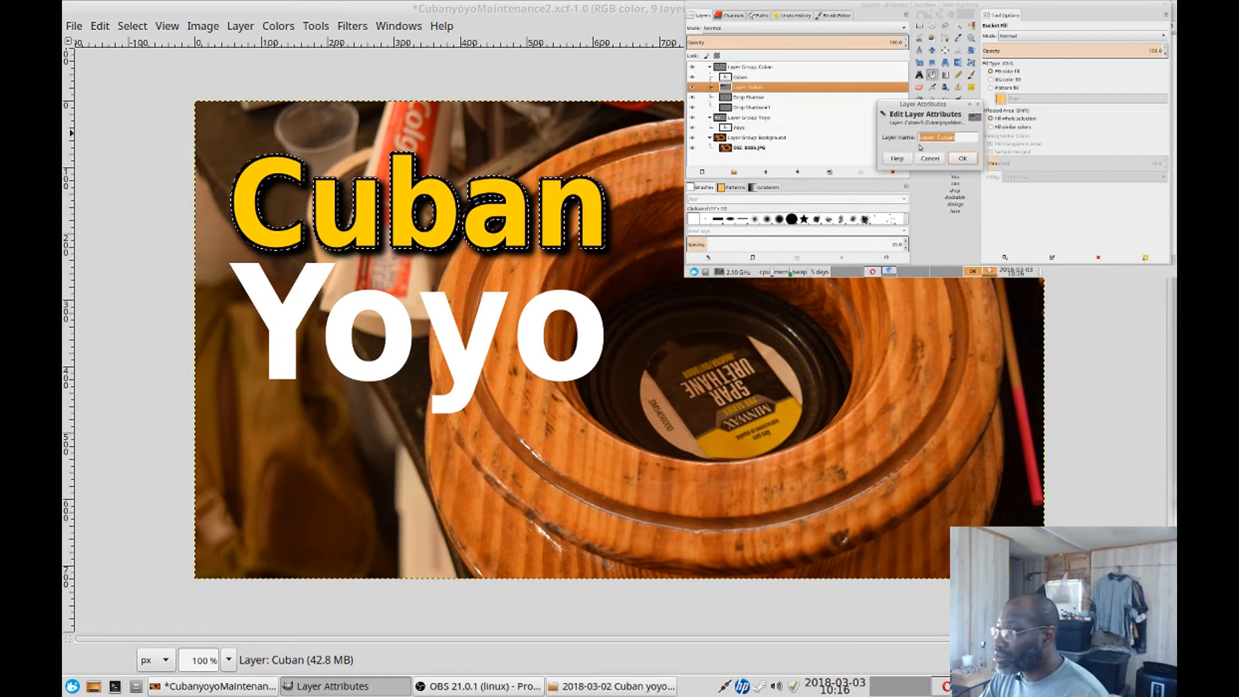
double_click(927, 137)
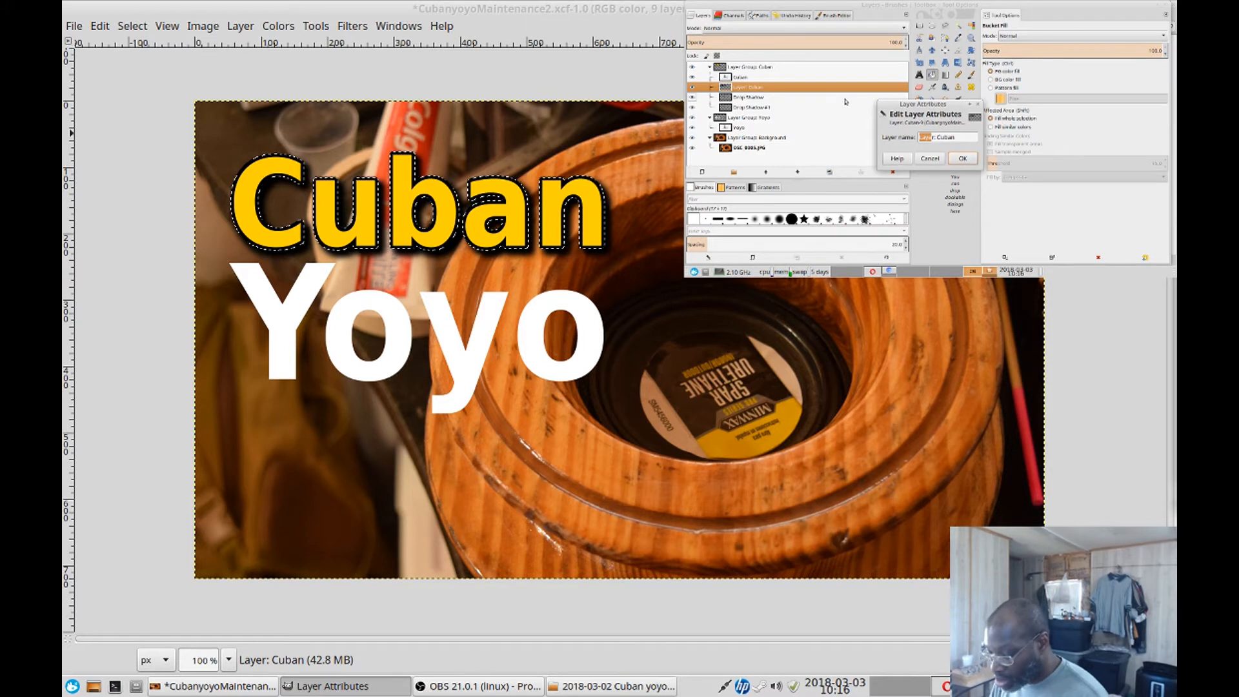
type("C")
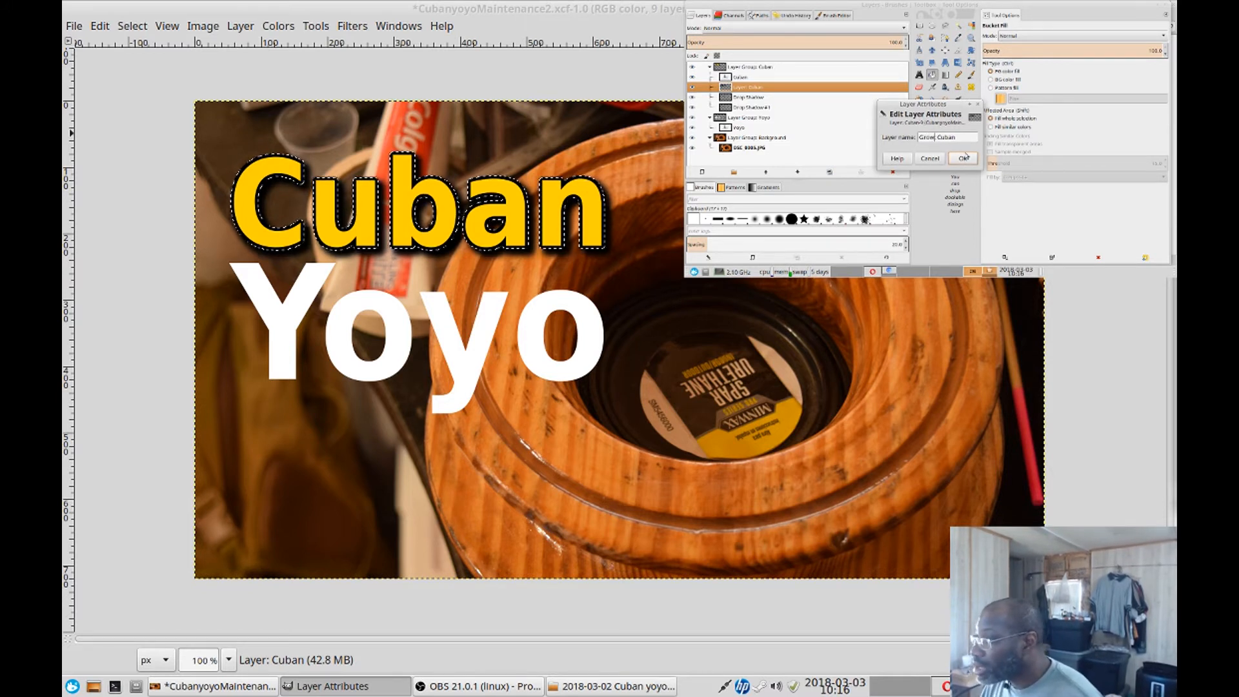
key("Return")
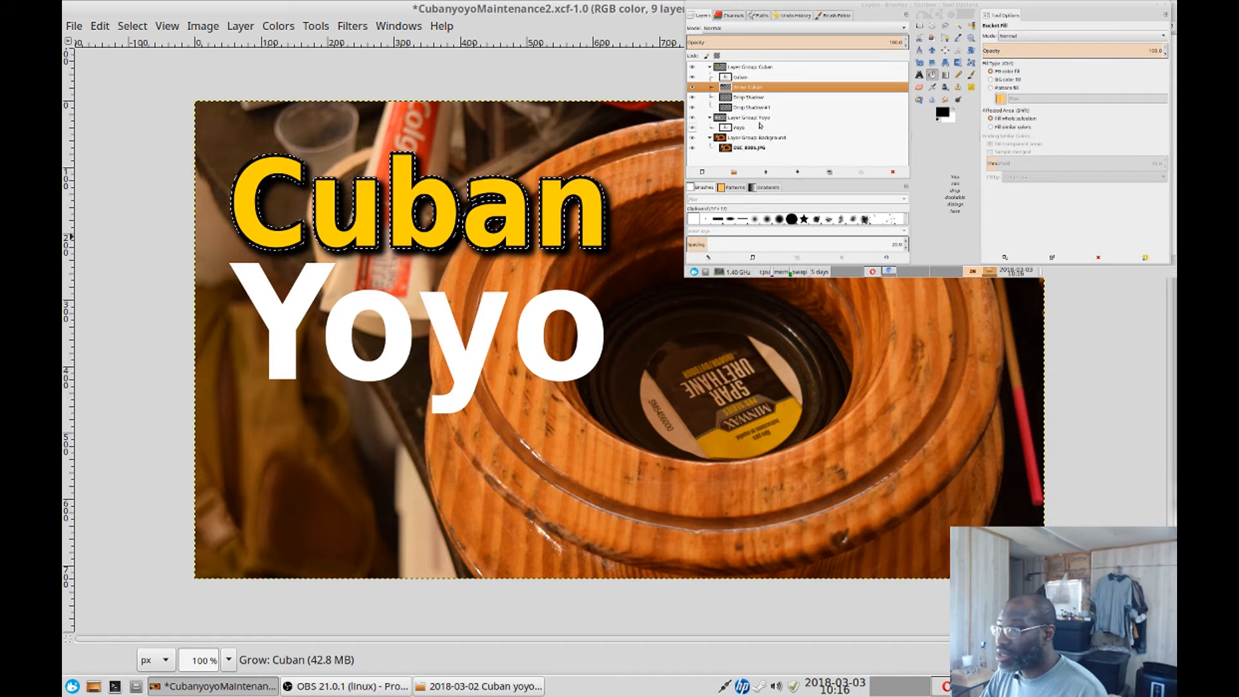
Select the outline of the "Yoyo" letters from the text layer's alpha and grow the selection by 5 px.
left_click(721, 118)
left_click(725, 128)
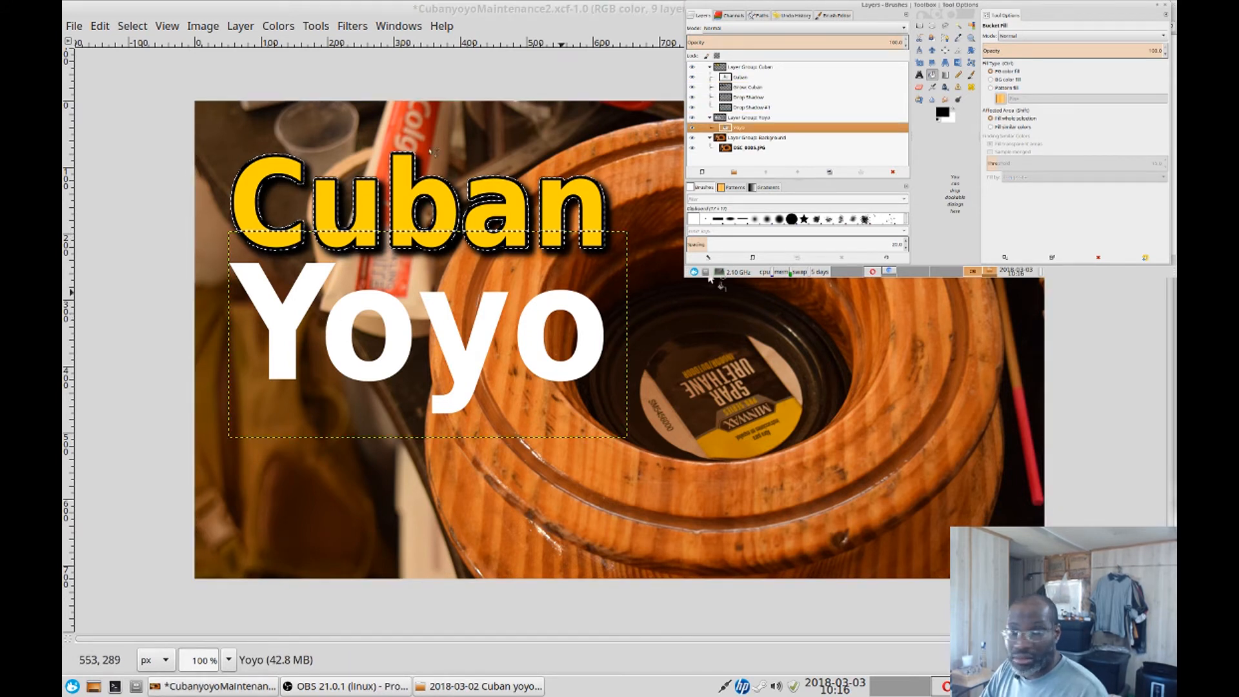
key("t")
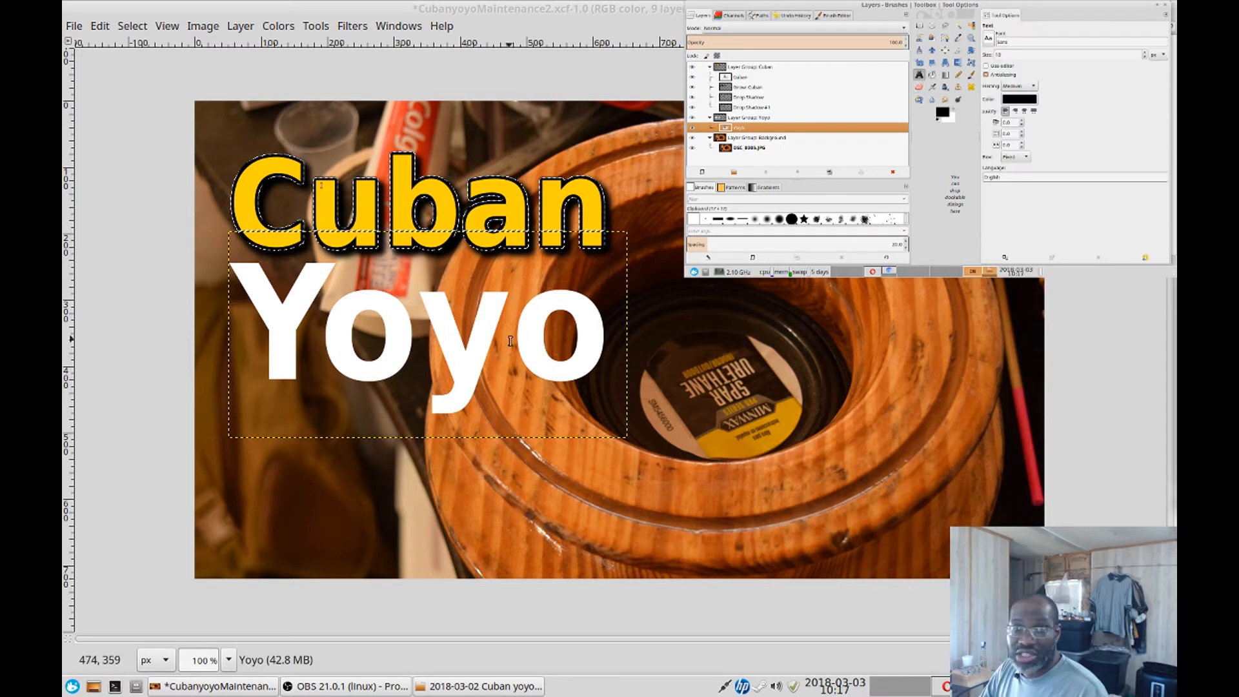
left_click(351, 338)
key("ctrl+a")
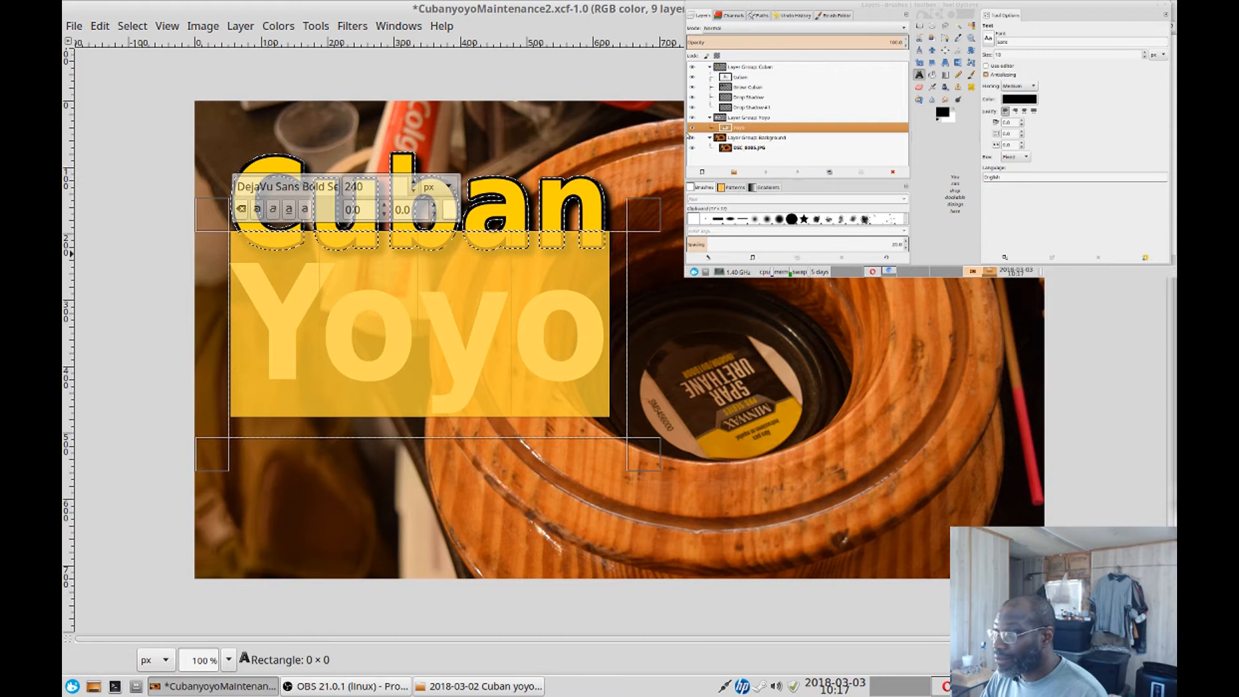
right_click(751, 127)
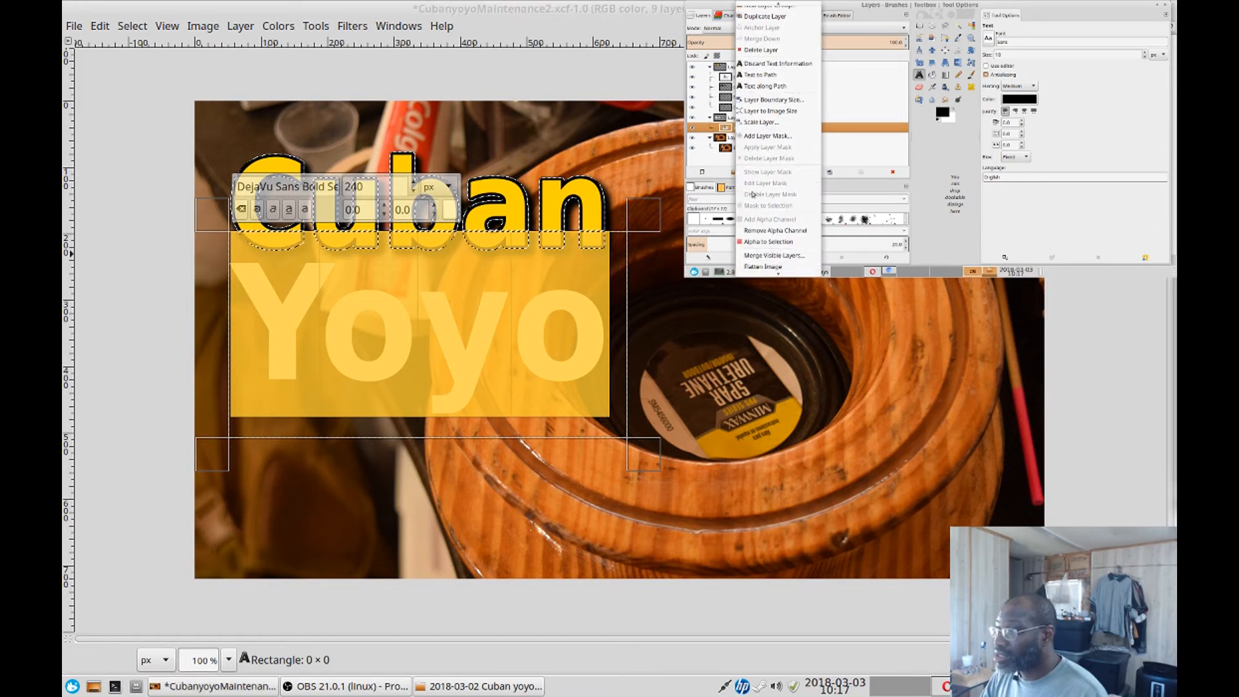
left_click(763, 244)
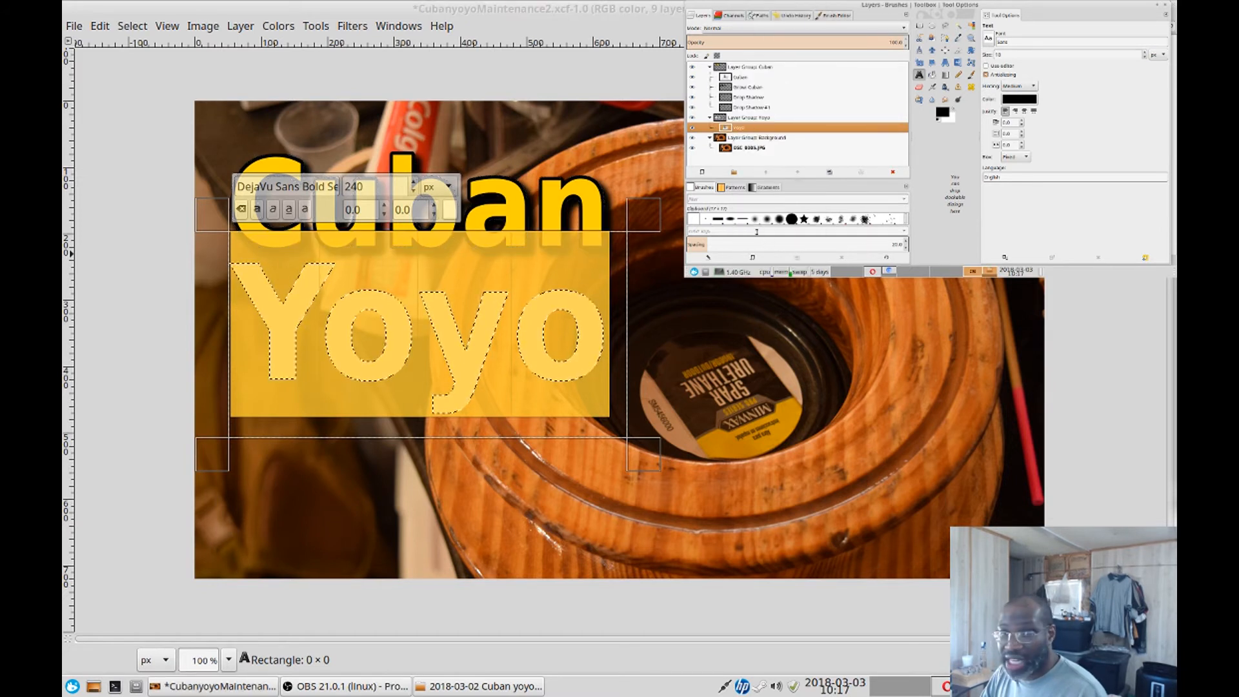
left_click(133, 26)
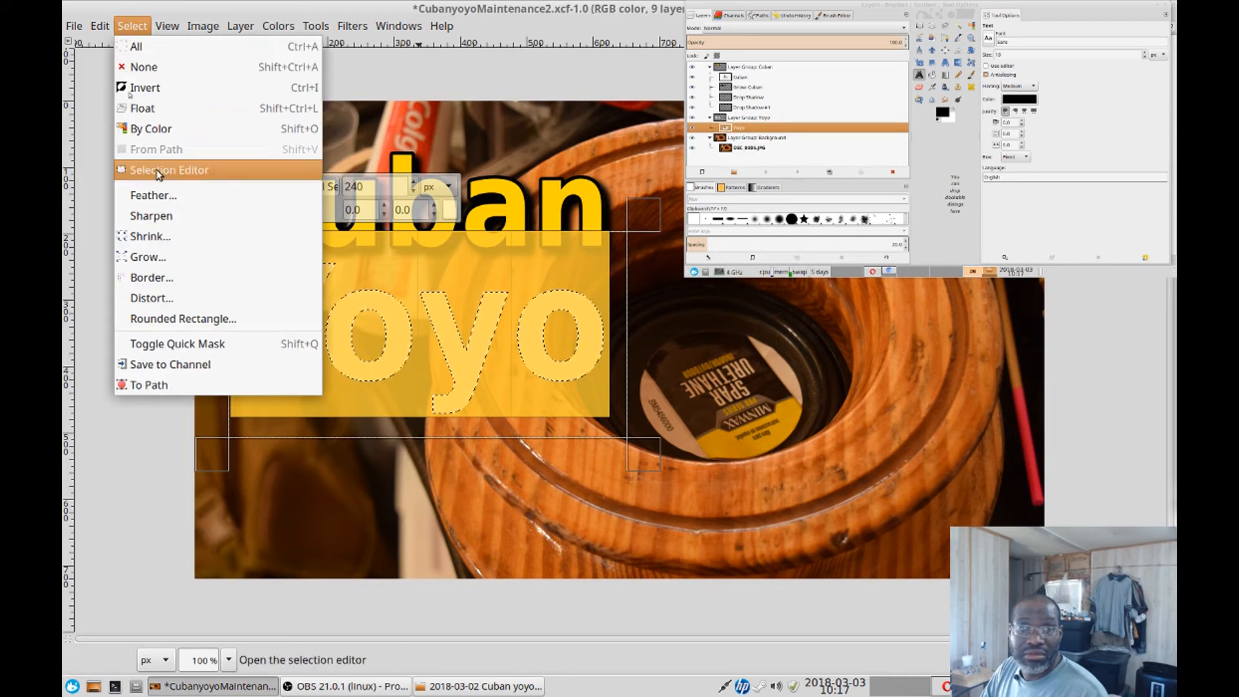
left_click(152, 257)
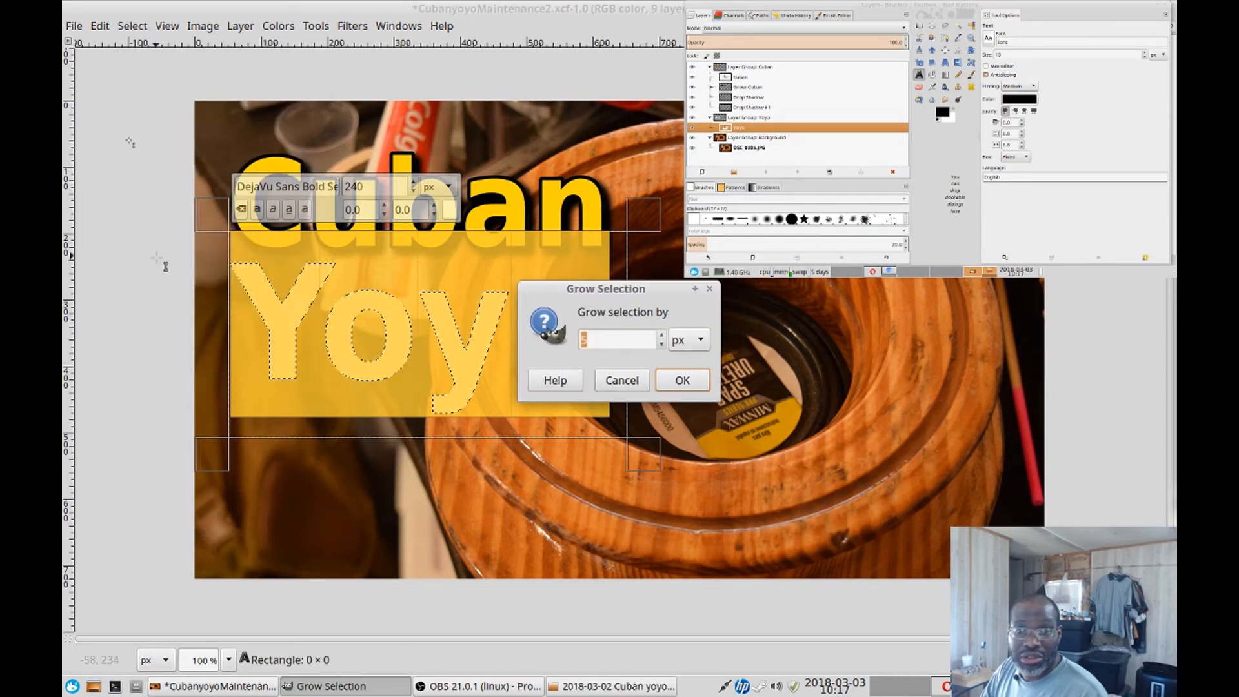
left_click(682, 380)
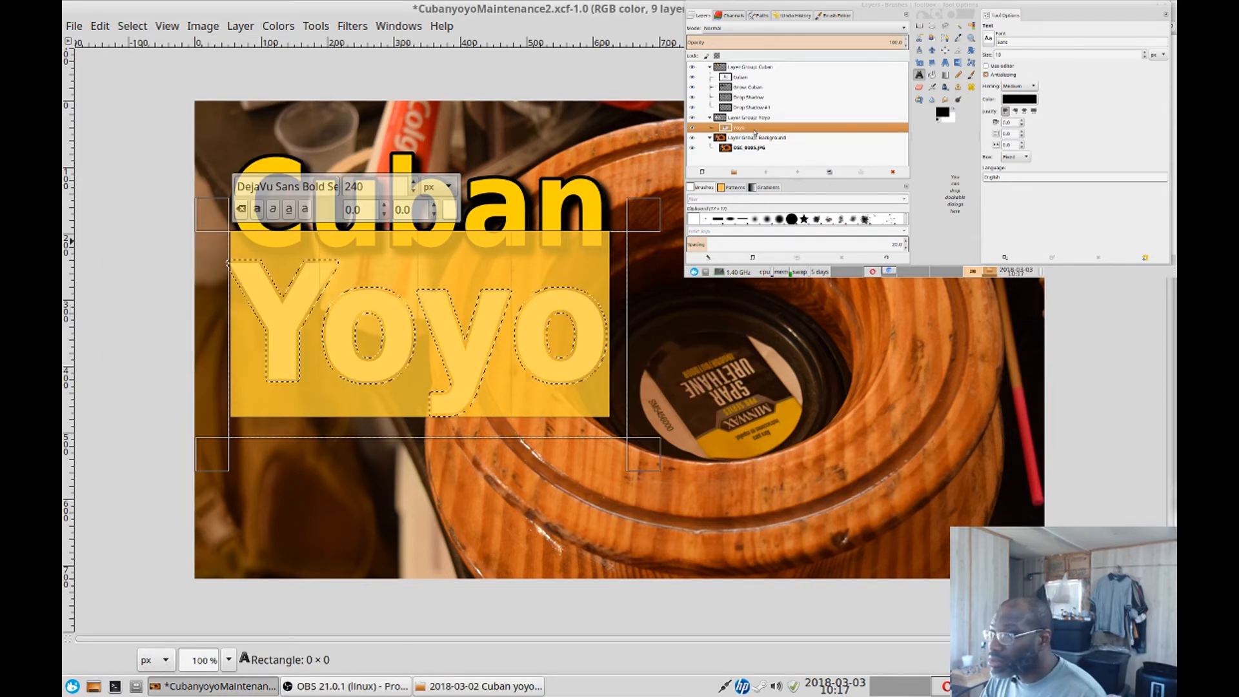
Create a transparent 1280 × 720 layer named "Grow: Yoyo" and place it directly below the "Yoyo" text layer in its group.
left_click(701, 173)
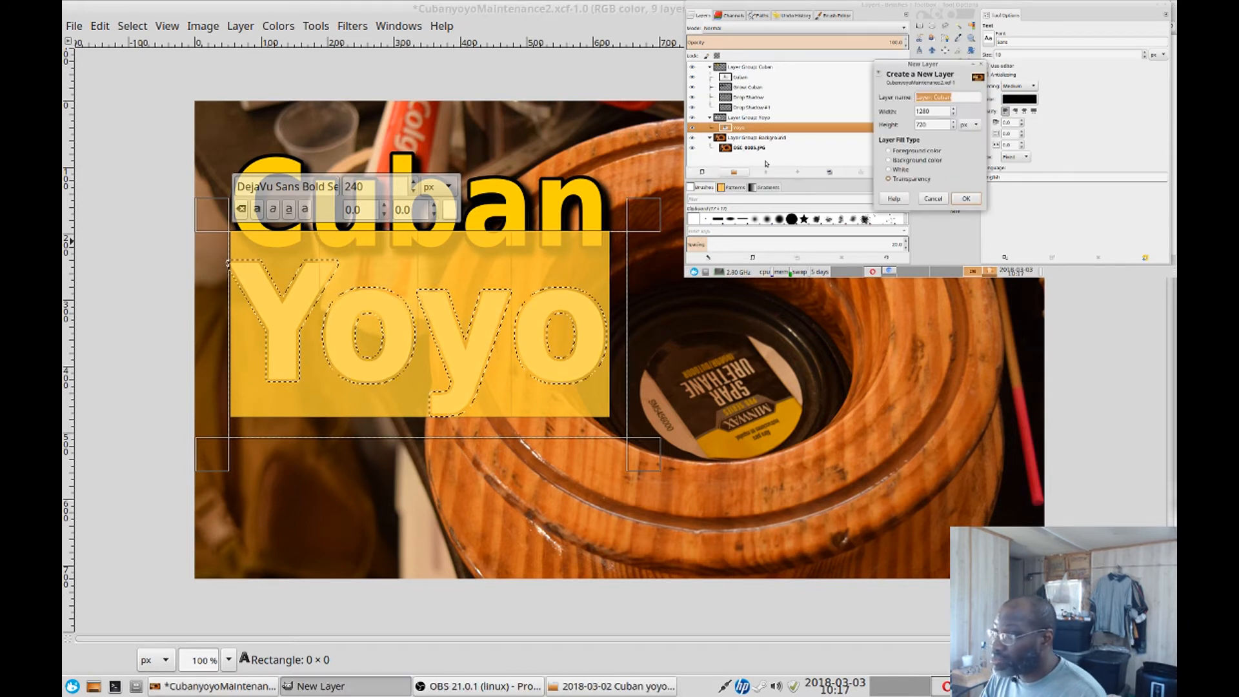
left_click(936, 97)
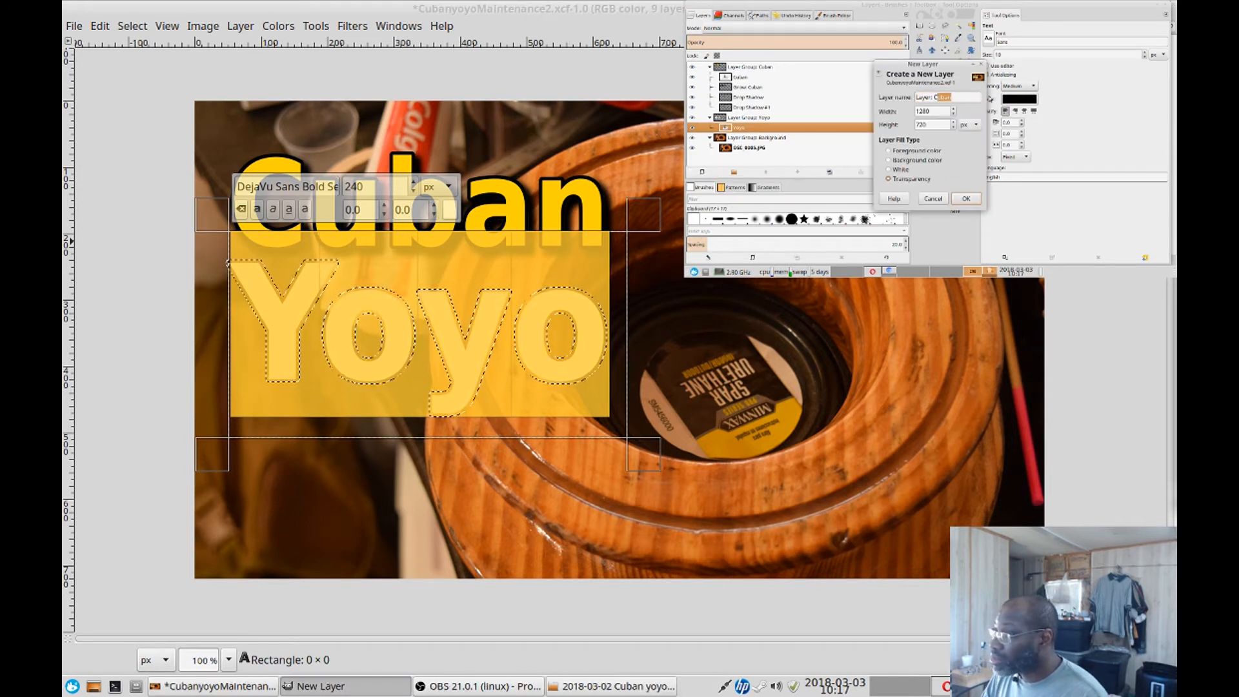
key("ctrl+a")
type("G")
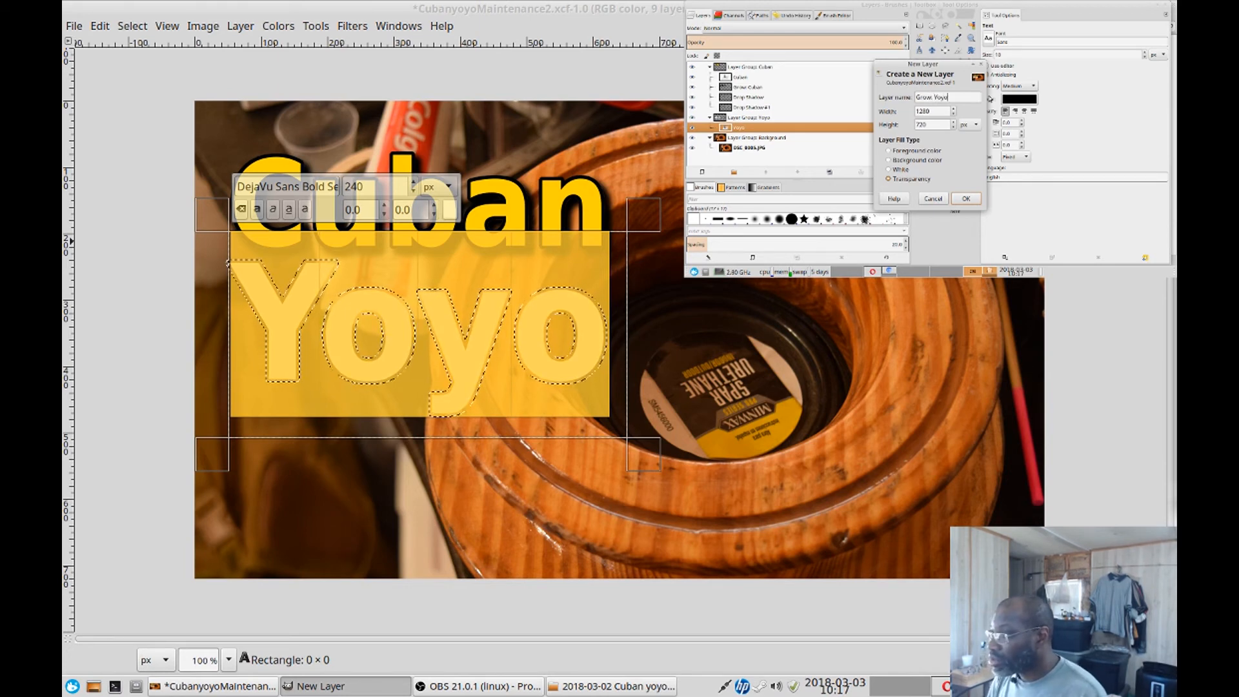
key("Return")
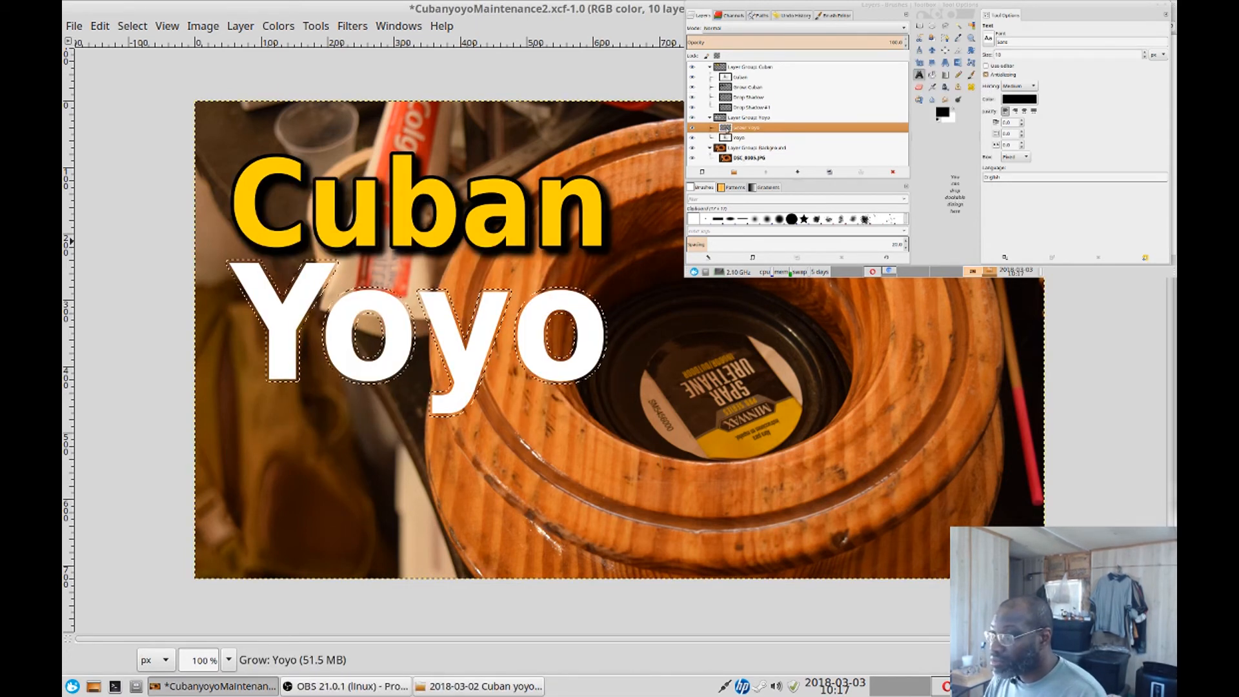
left_click_drag(729, 129, 730, 140)
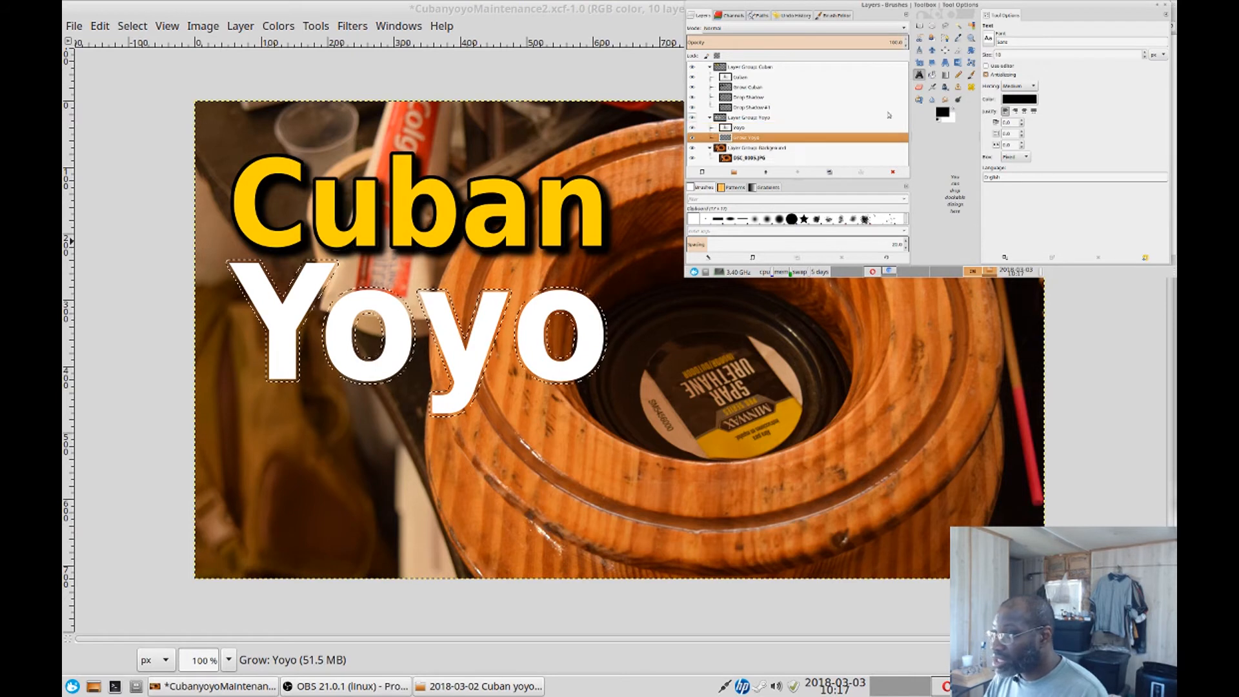
Fill the grown selection on the "Grow: Yoyo" layer with black using Bucket Fill.
left_click(933, 76)
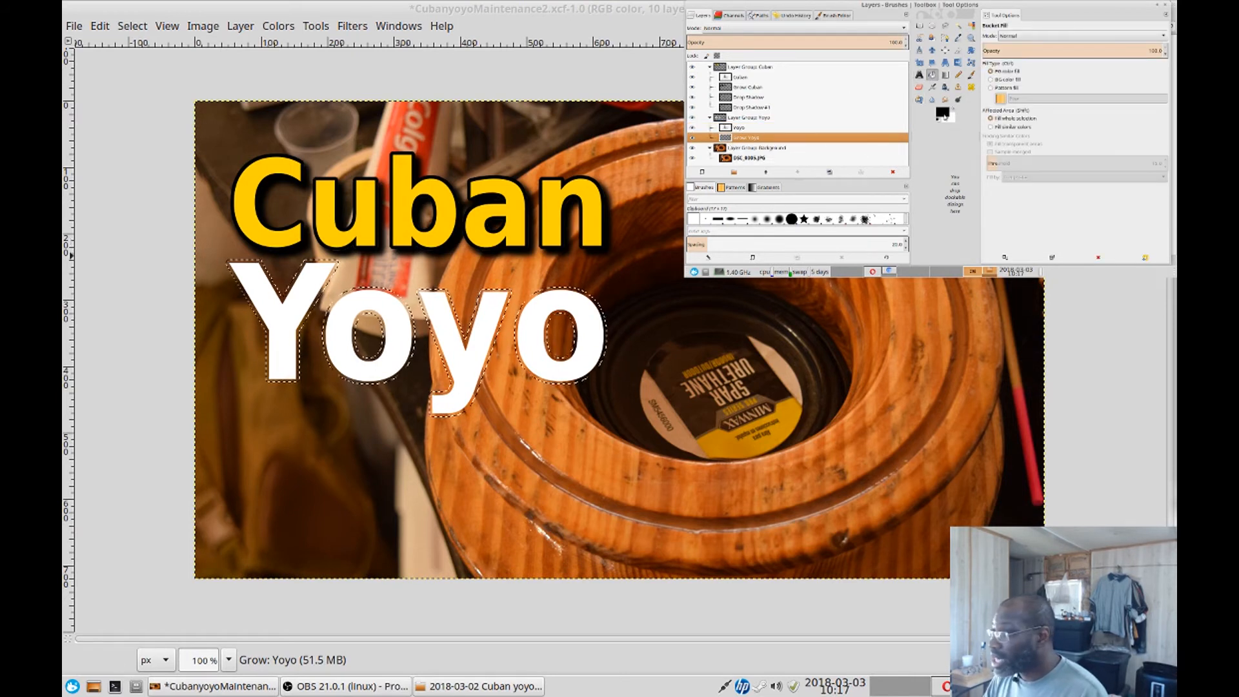
left_click(943, 115)
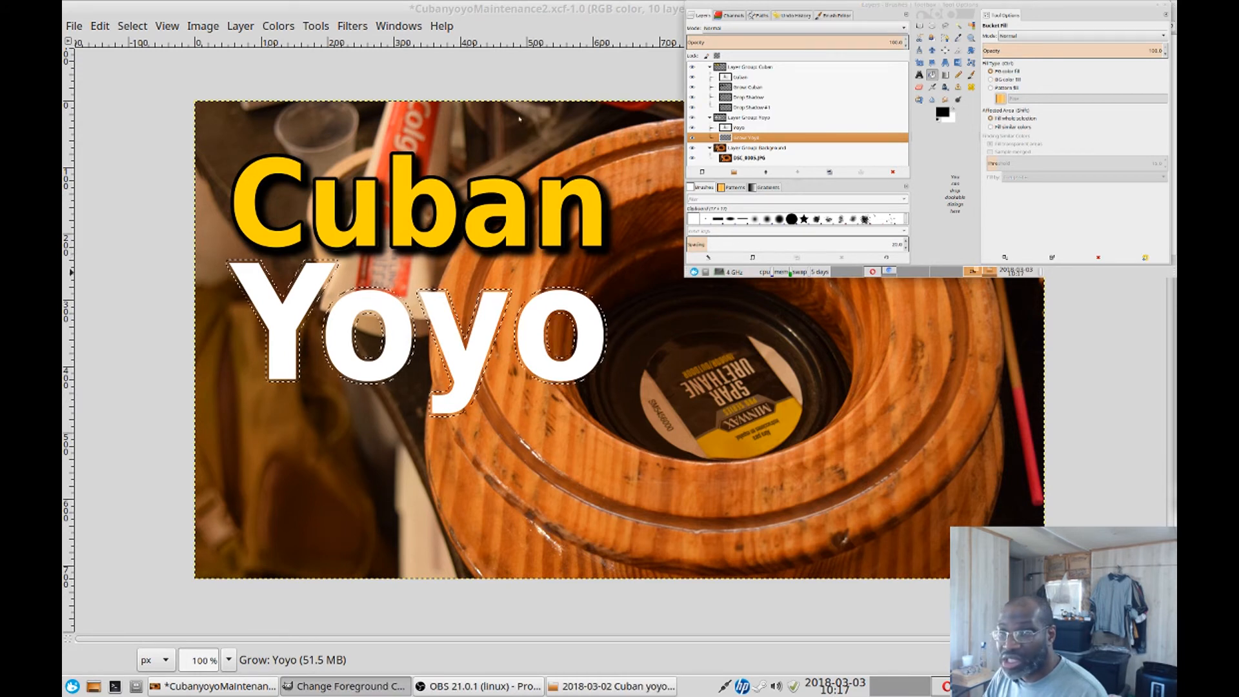
key("Return")
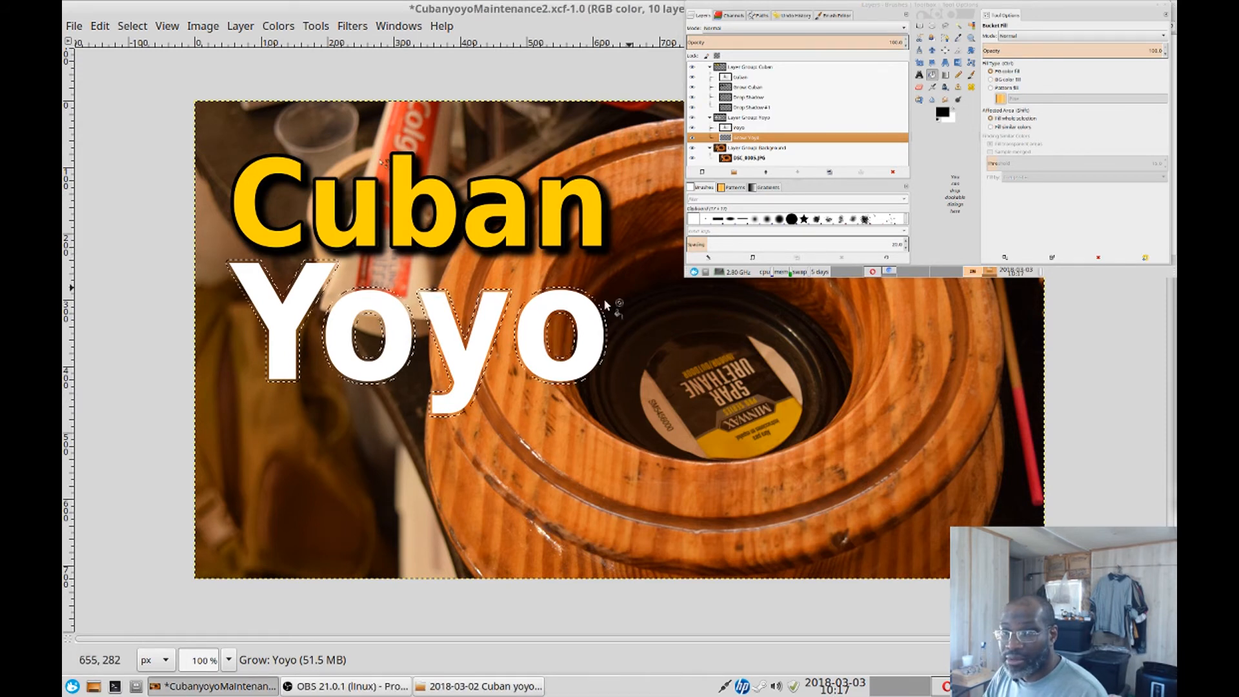
left_click(536, 316)
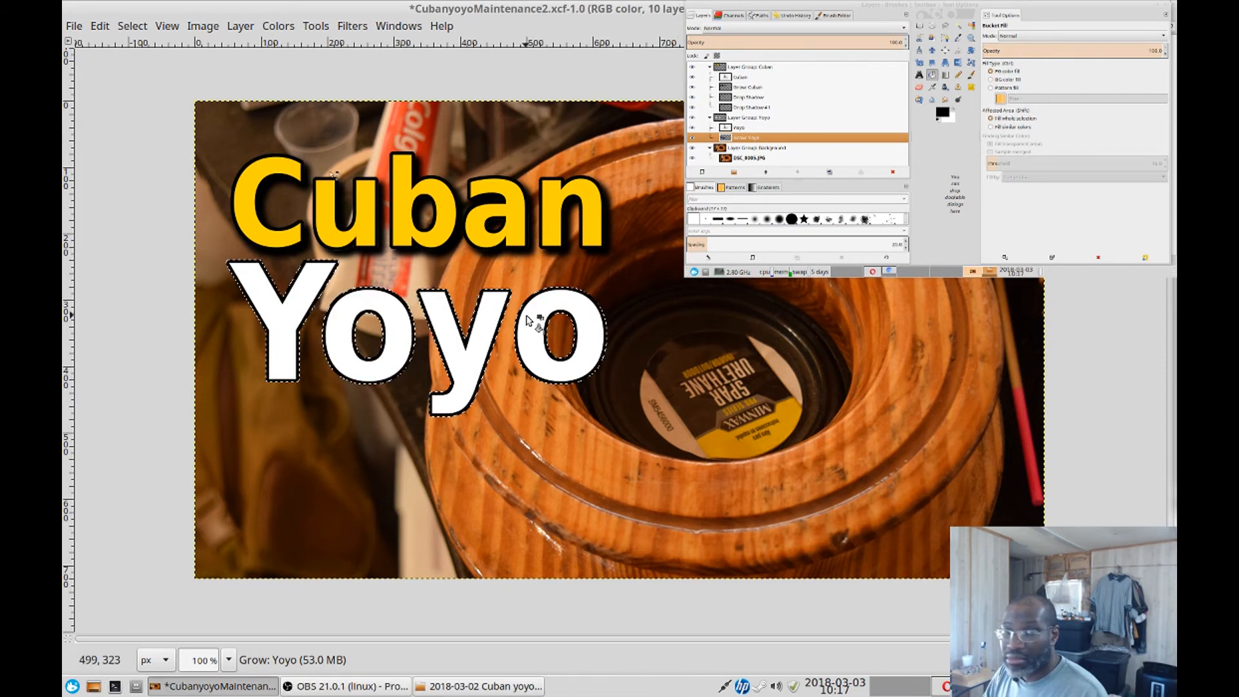
Apply a black Drop Shadow twice to the "Grow: Yoyo" layer with X and Y offsets of 8, blur radius 15, opacity 100 and no resizing.
left_click(364, 29)
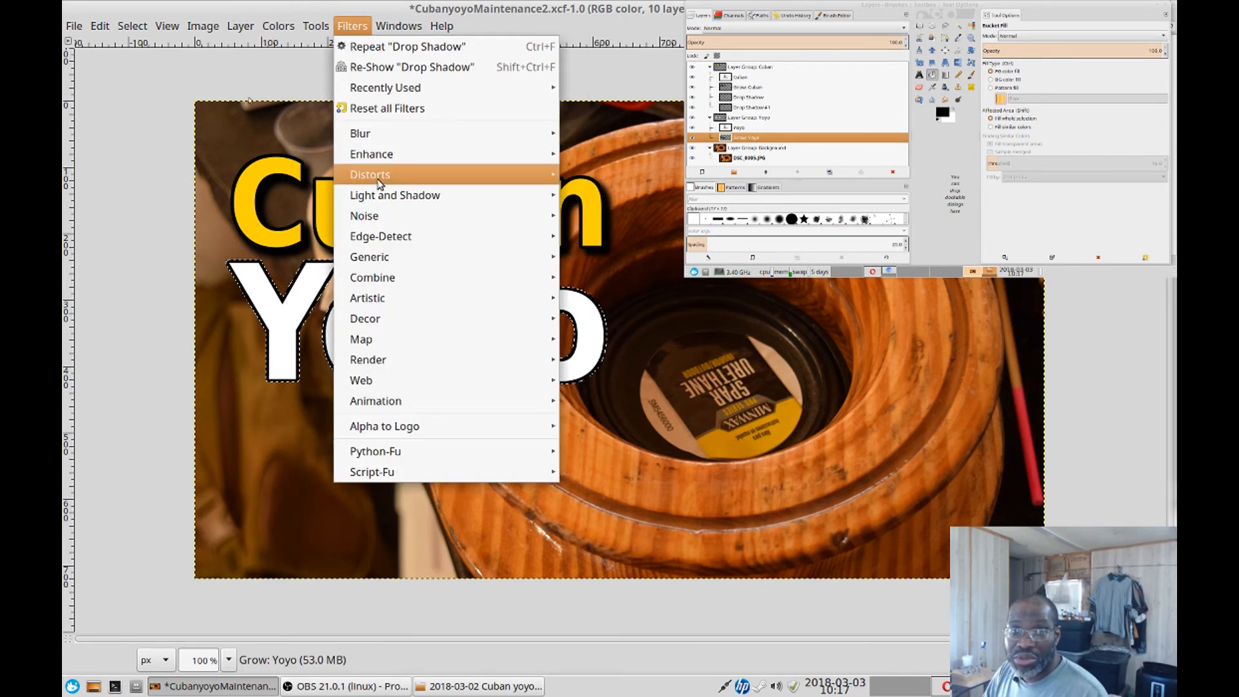
mouse_move(381, 197)
left_click(605, 302)
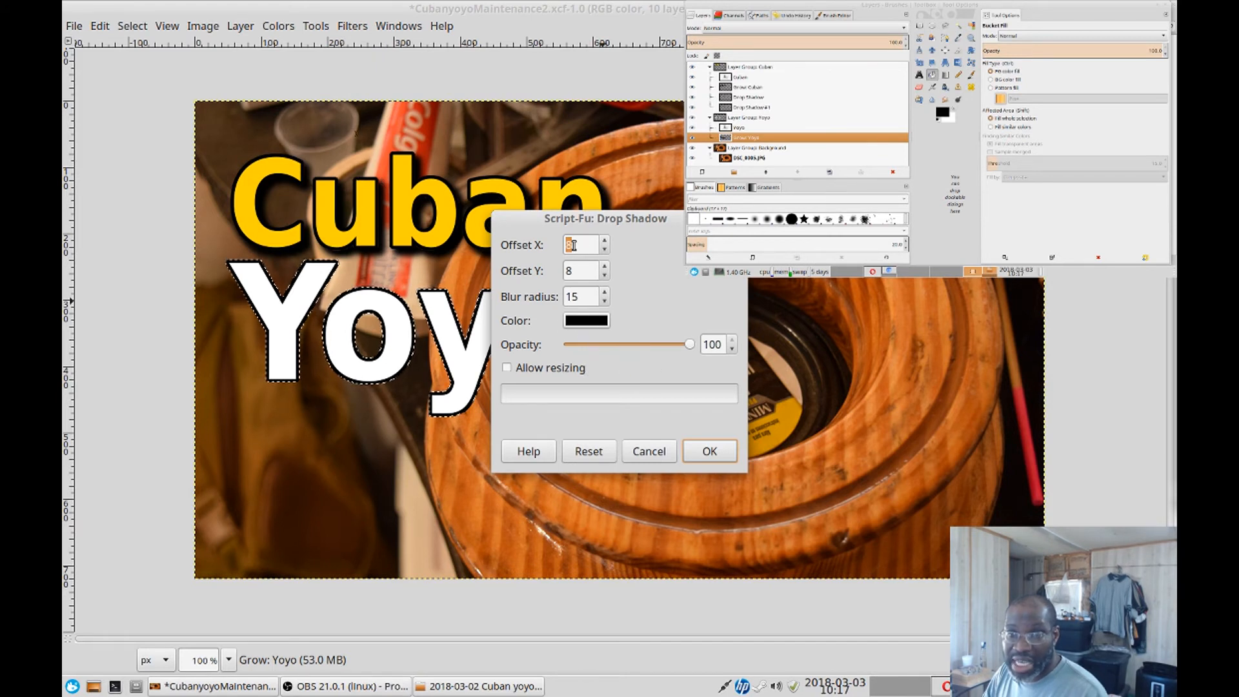
left_click(594, 323)
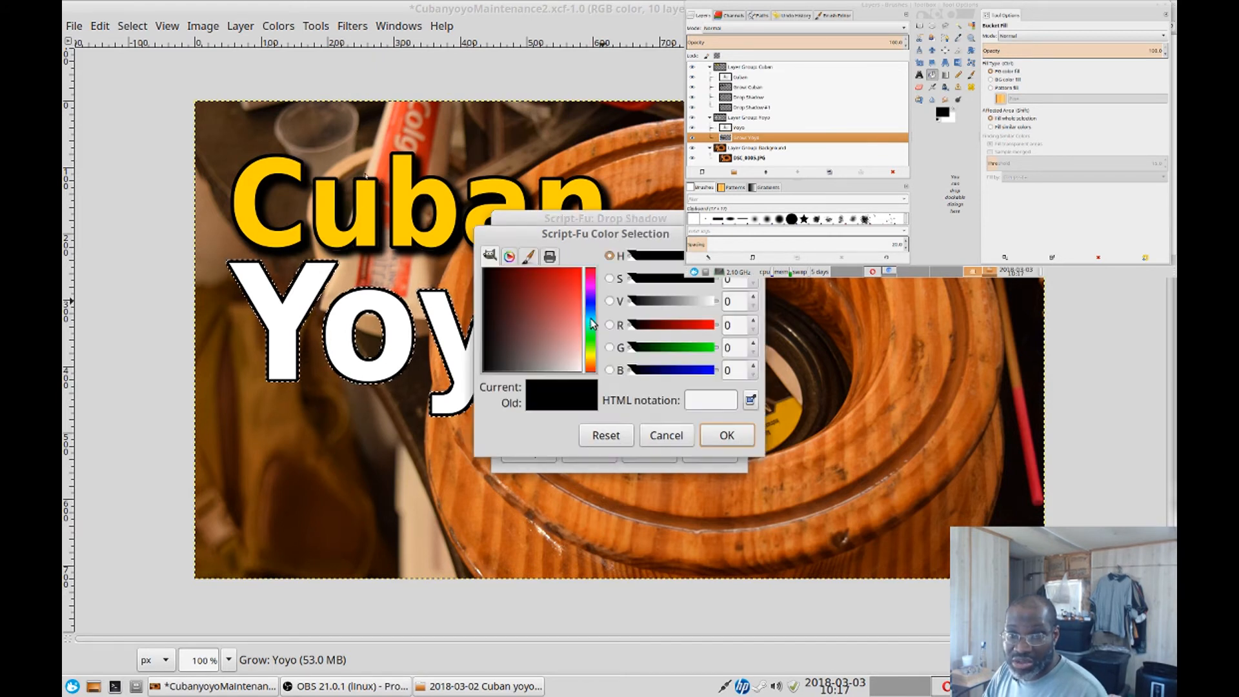
left_click(658, 433)
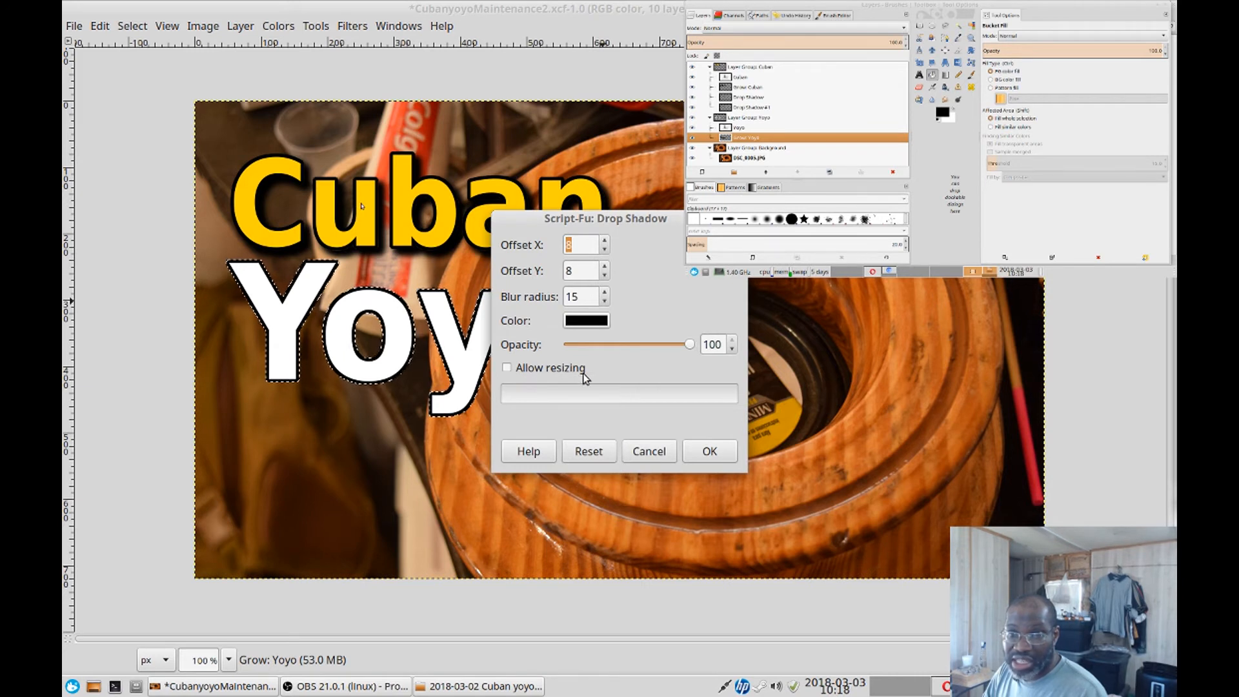
key("Return")
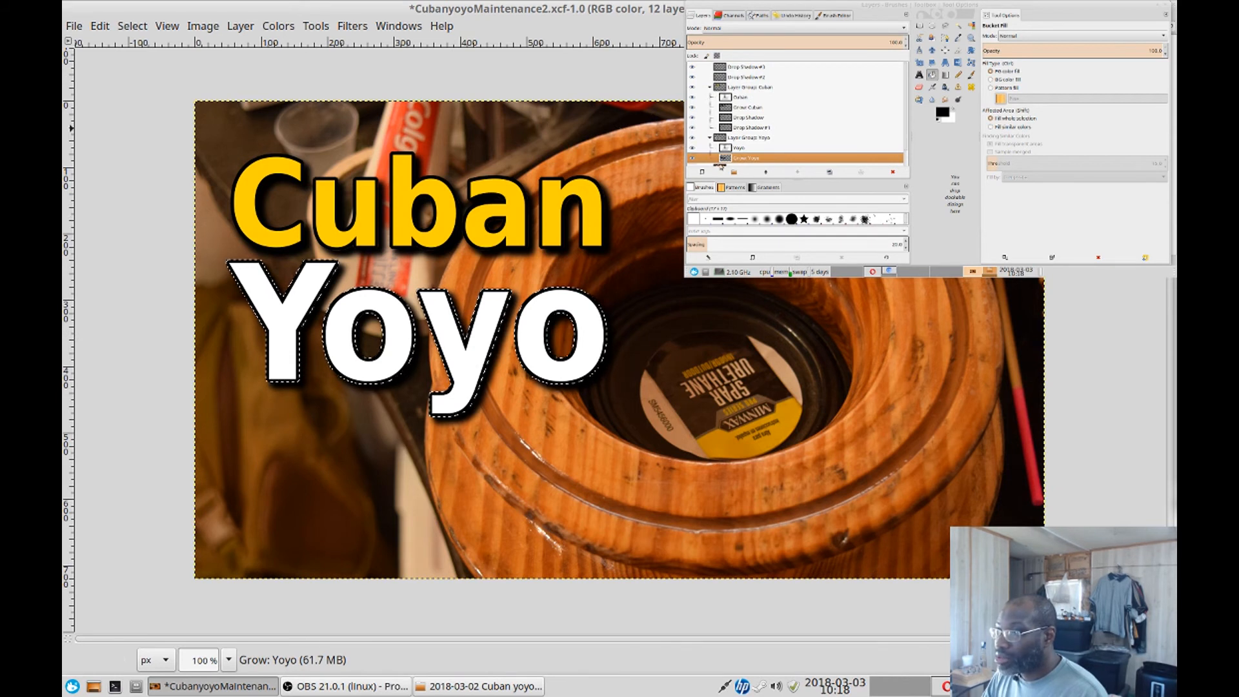
Move the Yoyo group above the Cuban group with both new drop shadow layers below its outline layer, and save the image.
left_click_drag(722, 139, 743, 111)
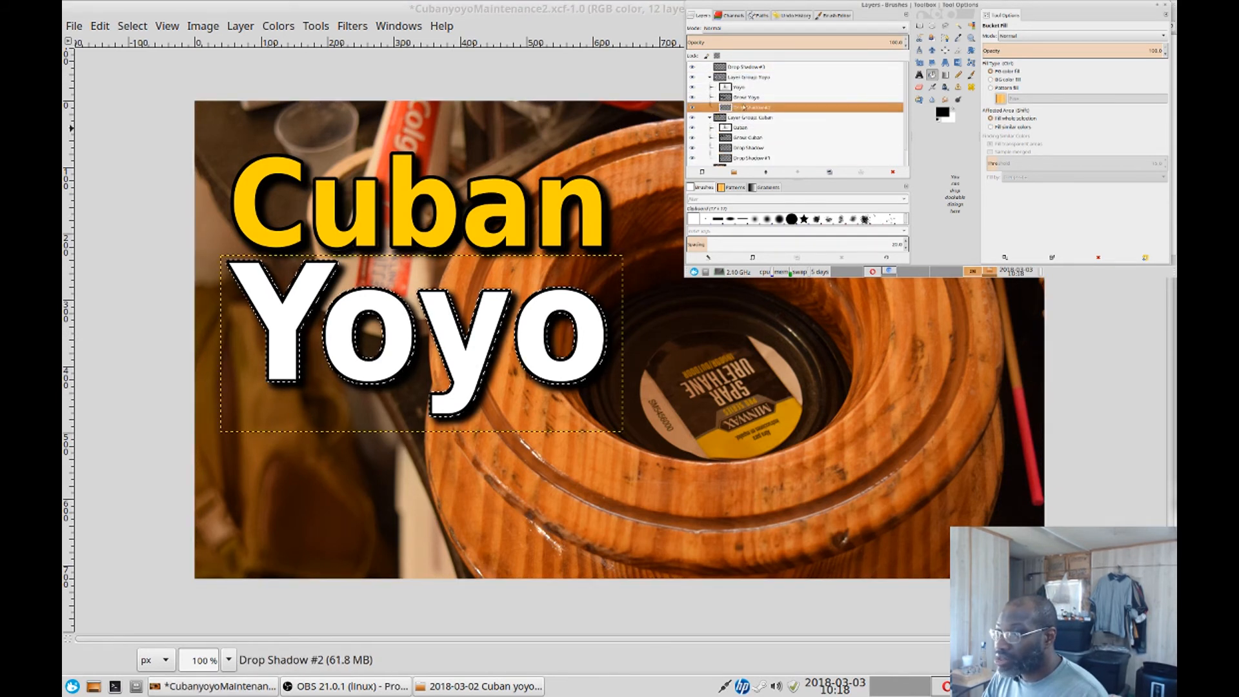
left_click_drag(721, 67, 739, 114)
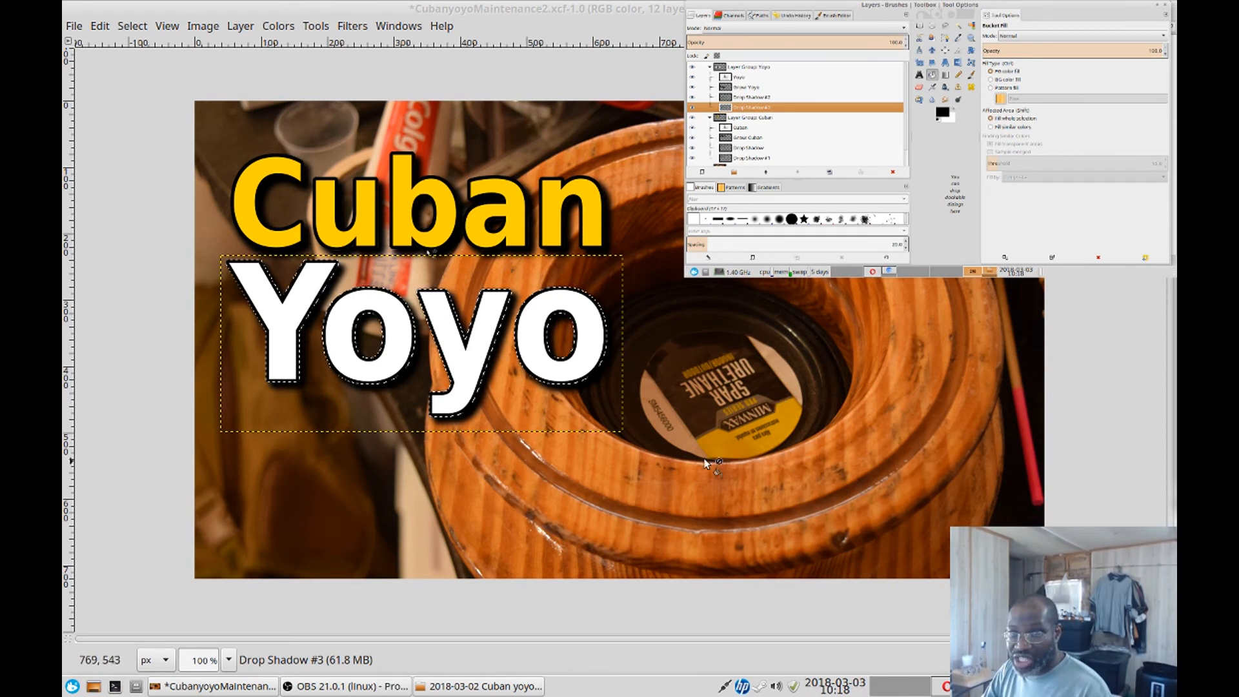
key("ctrl+s")
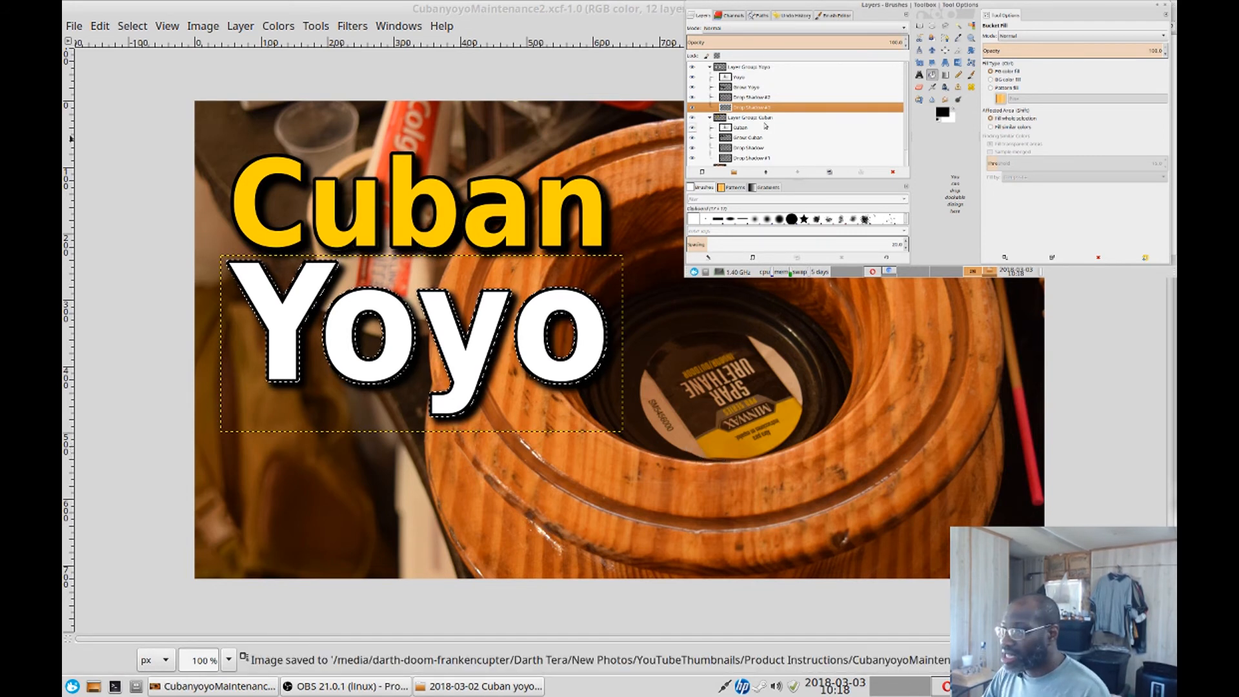
Convert the alpha of the DSC_0005.JPG layer in the Background group into a selection.
scroll(765, 125, "down", 1)
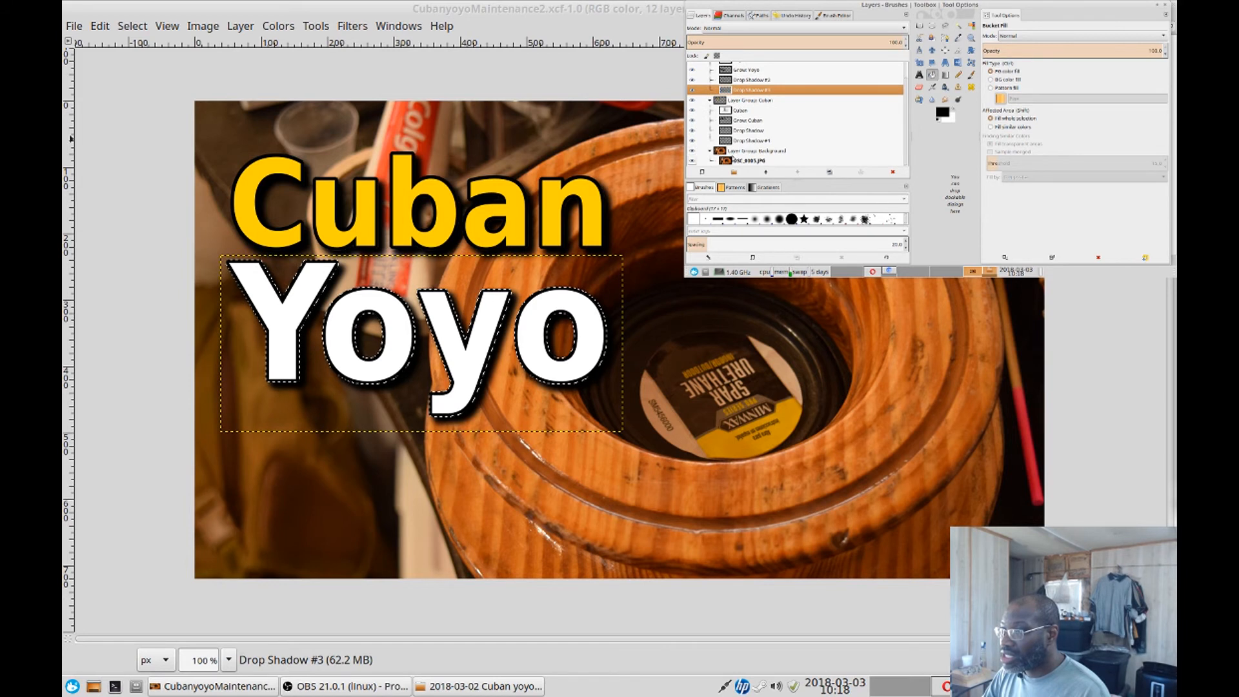
left_click(733, 161)
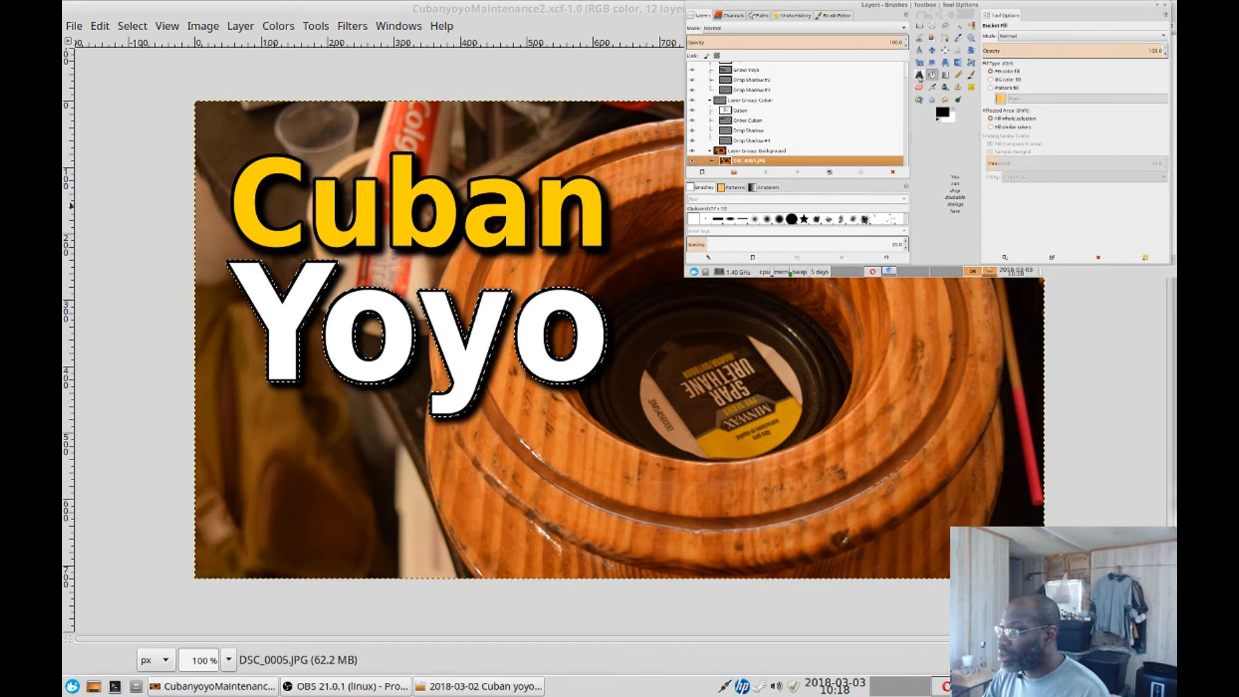
left_click(758, 151)
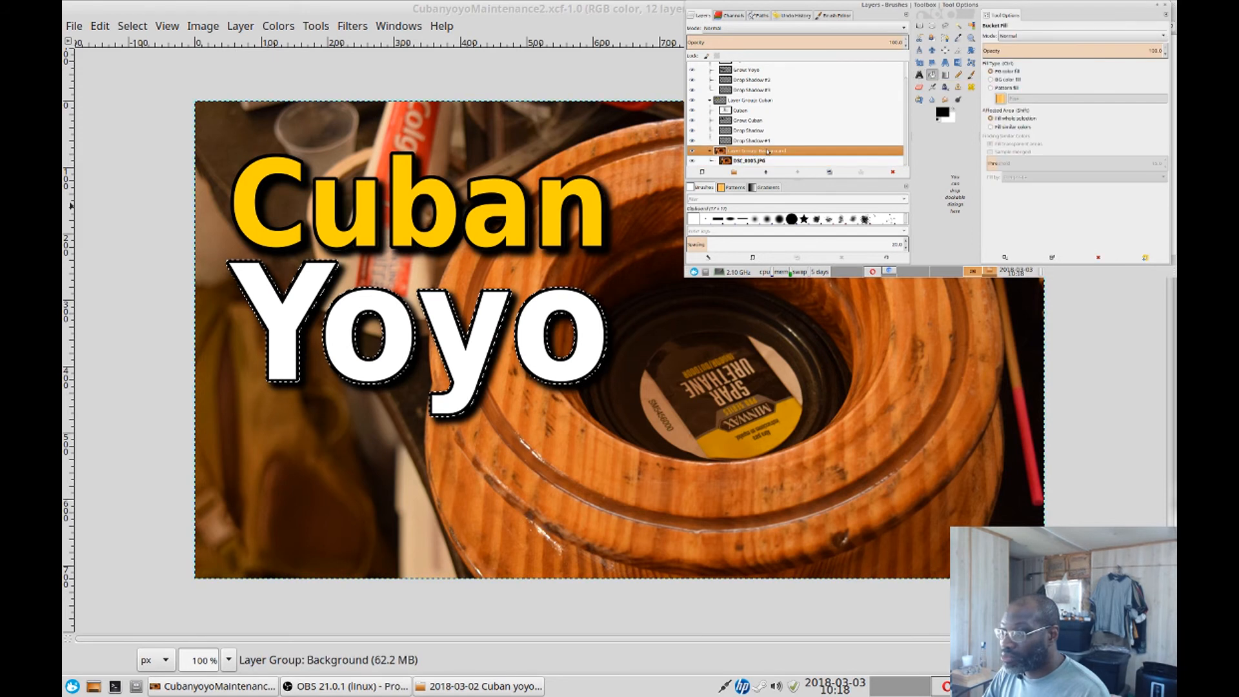
left_click(729, 161)
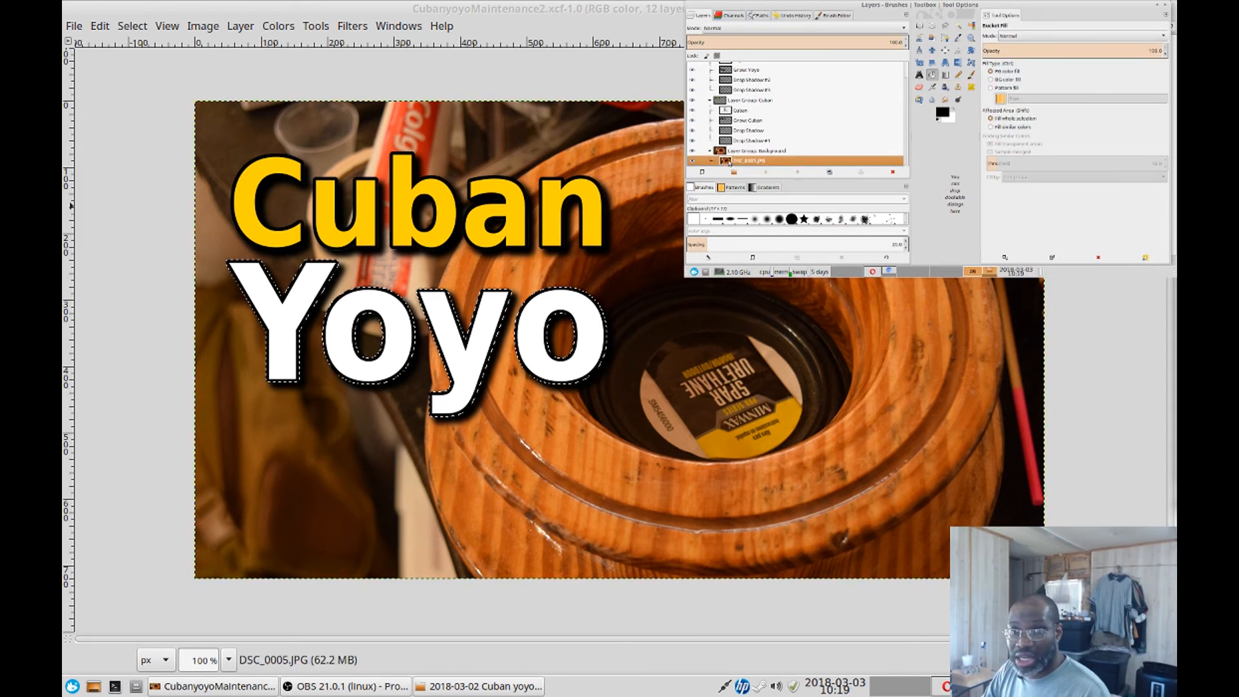
right_click(730, 161)
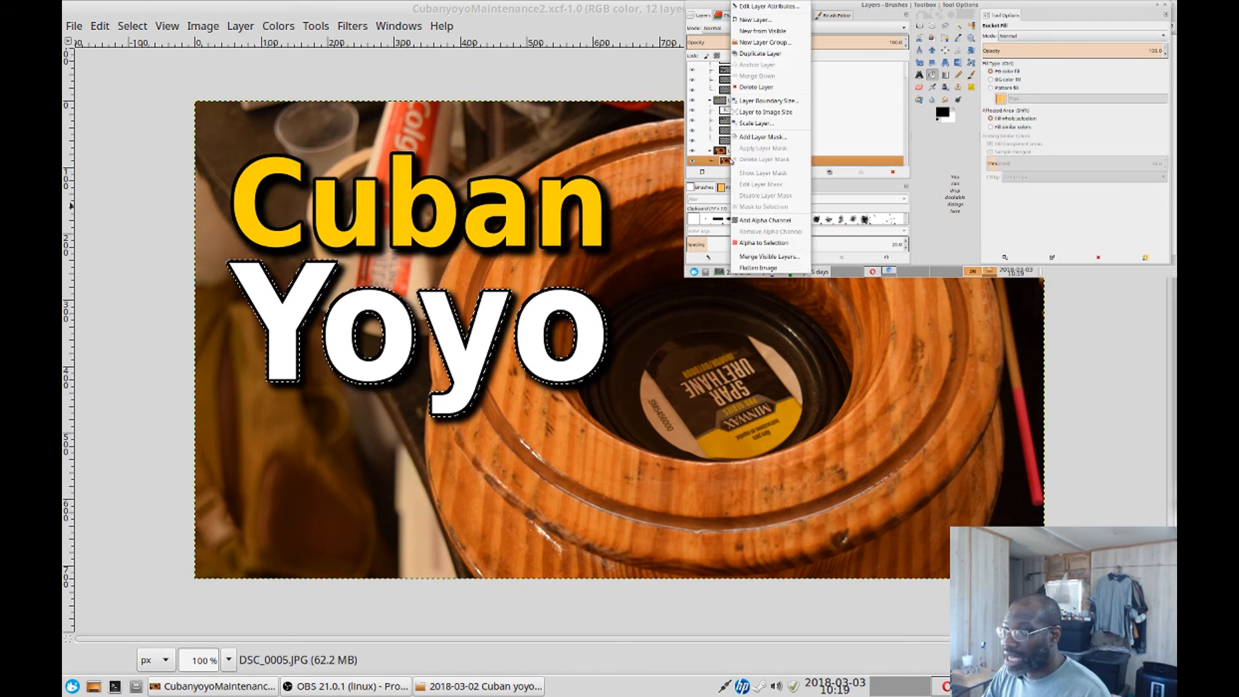
left_click(763, 243)
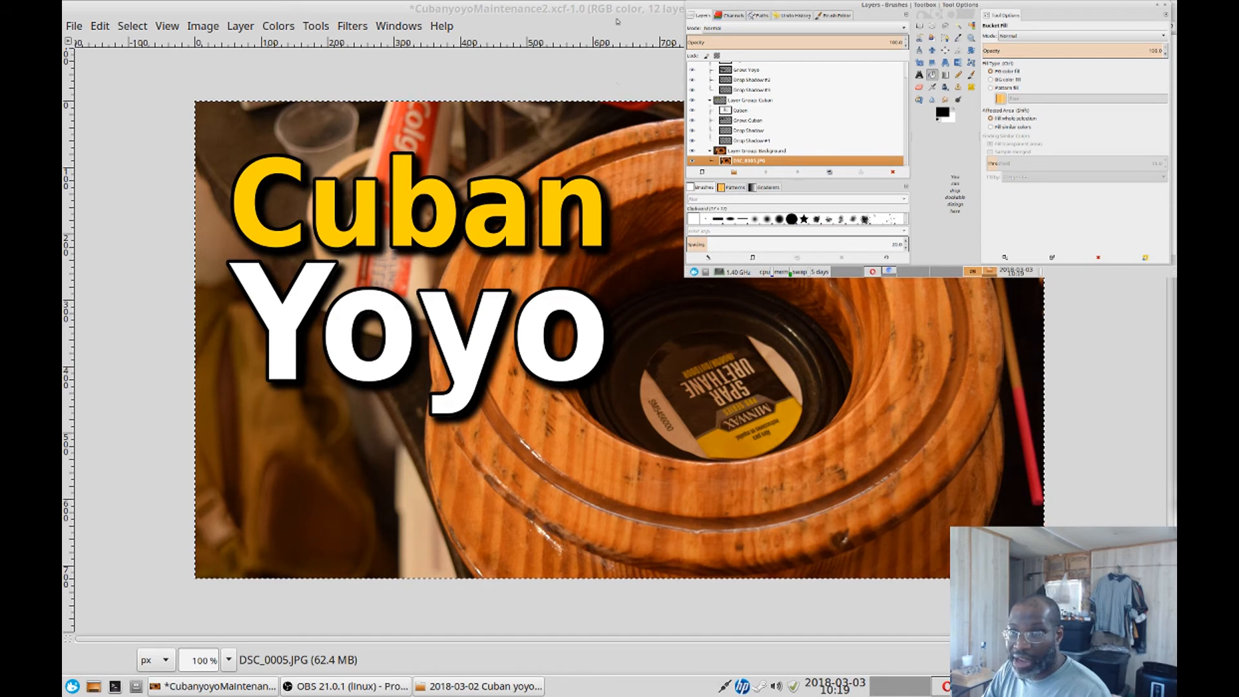
Turn the full-image selection into a 20 px border selection without feathering or locking it to the image edges.
left_click(168, 26)
mouse_move(133, 26)
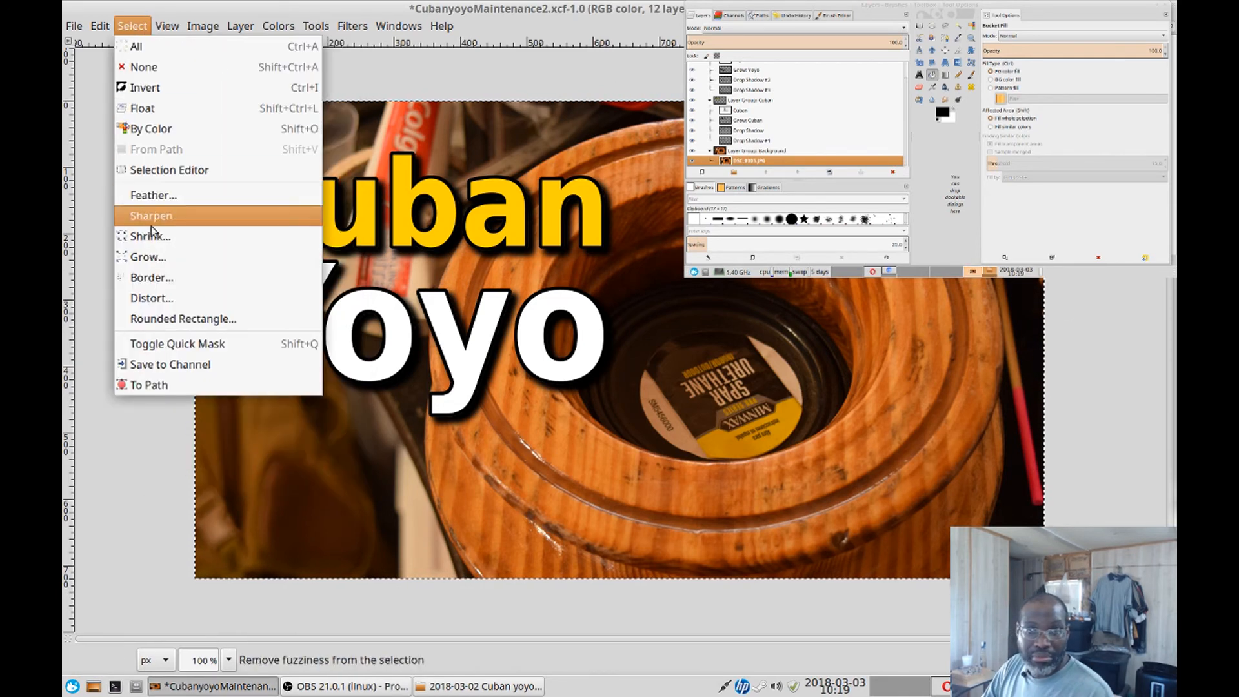
left_click(147, 278)
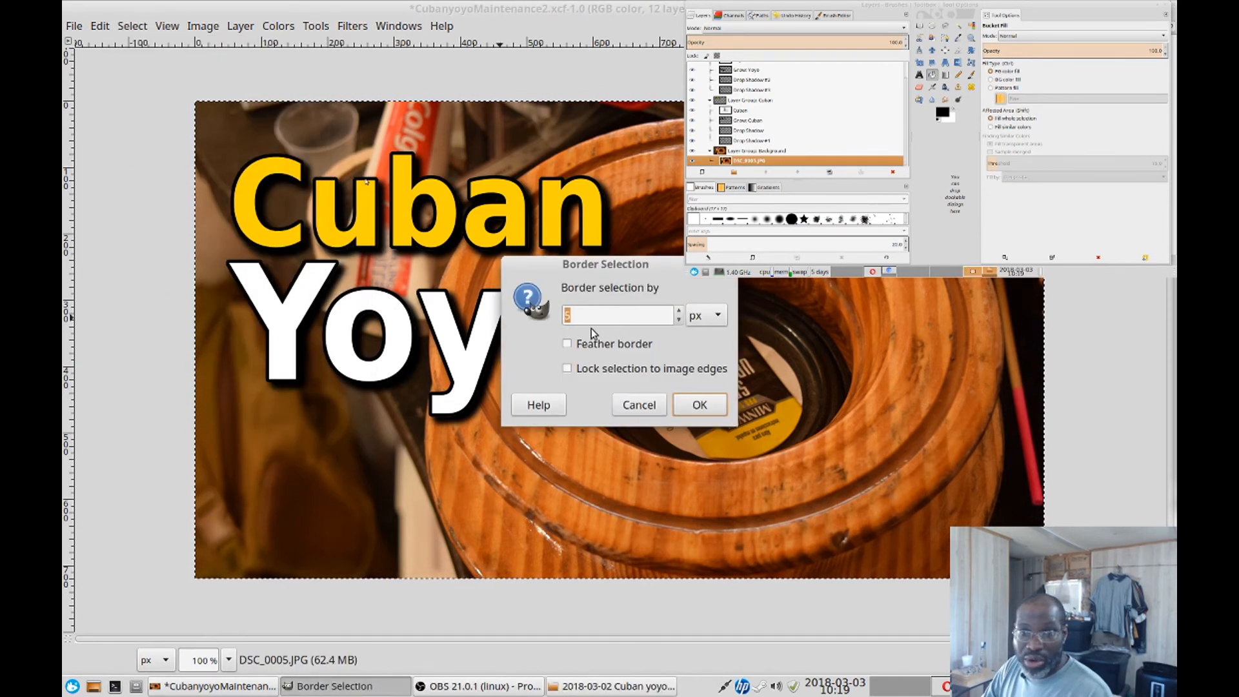
type("20")
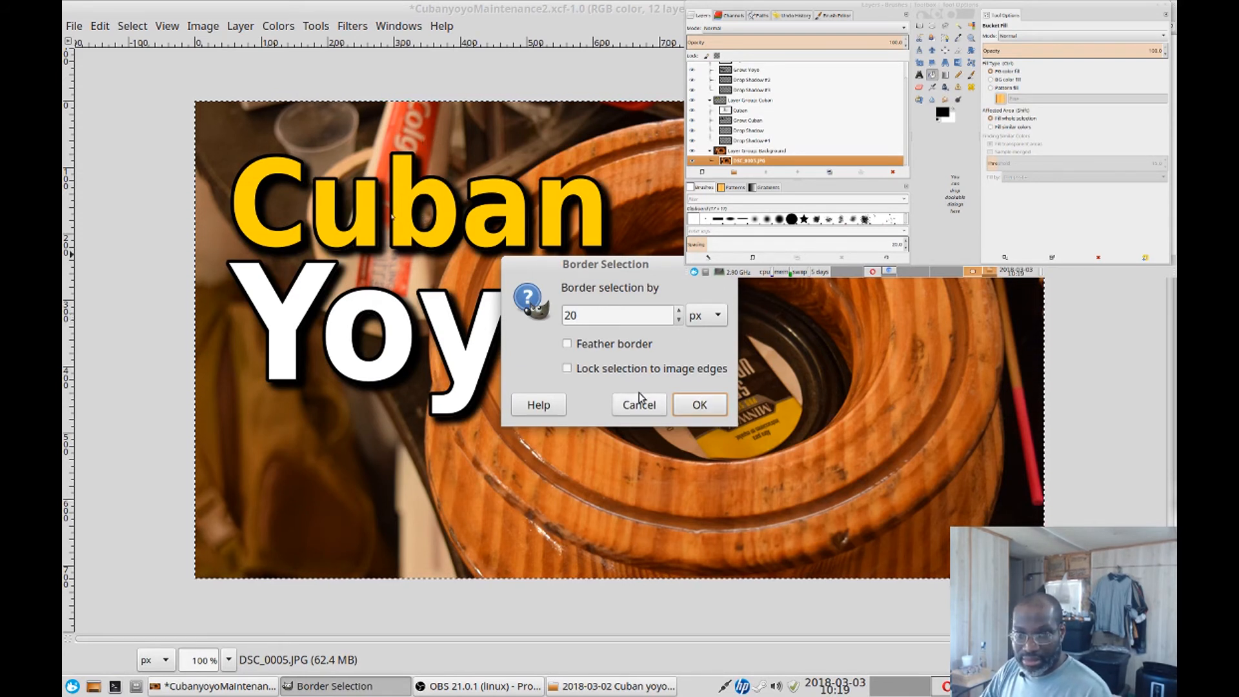
left_click(699, 405)
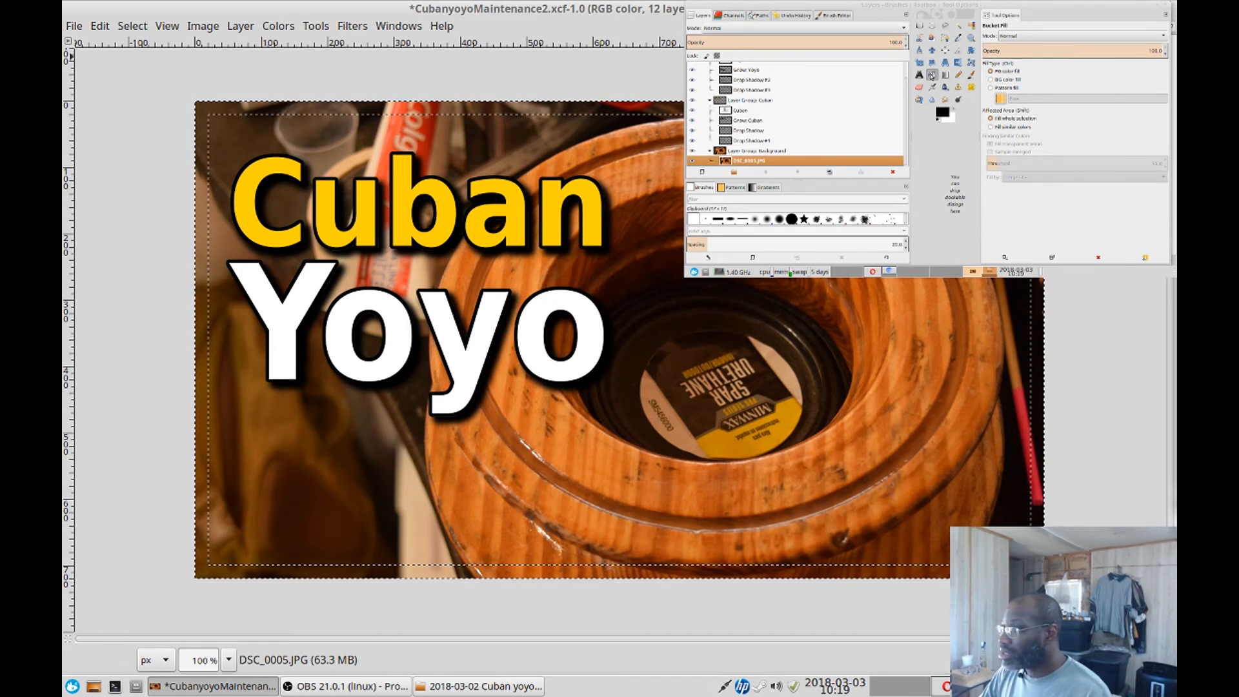
Fill the border selection on the DSC_0005.JPG layer with the Cuban text's yellow using Bucket Fill, and save the image.
left_click(931, 76)
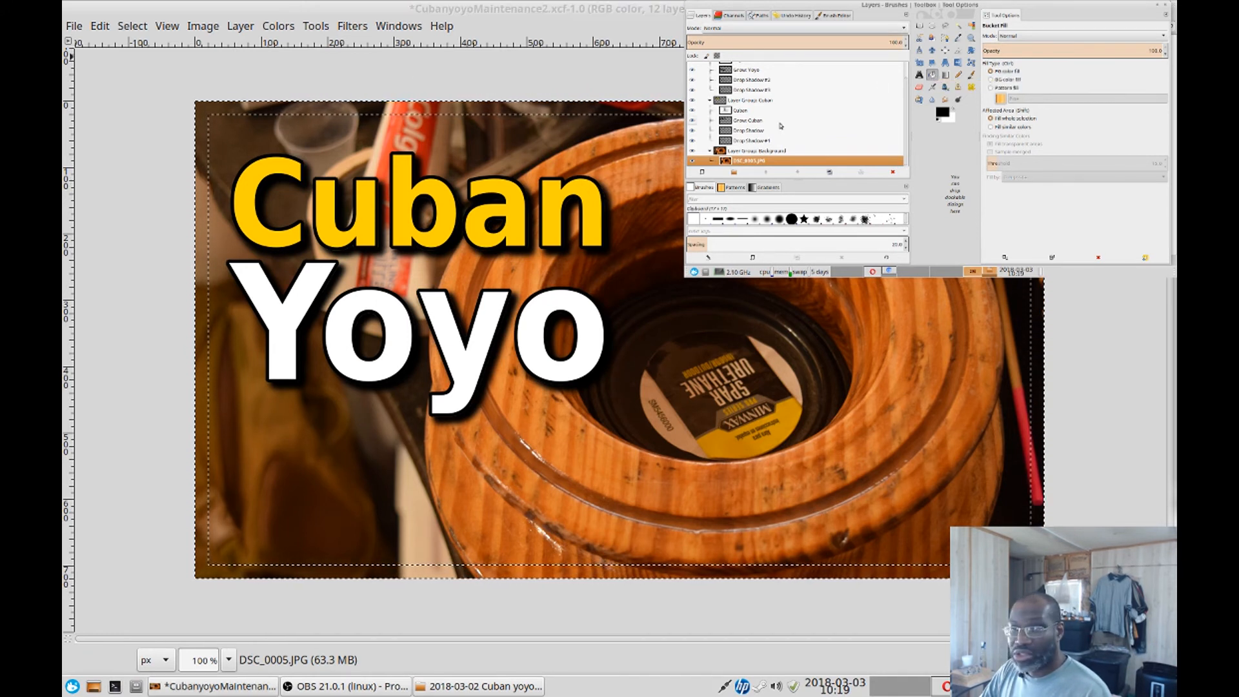
left_click(943, 114)
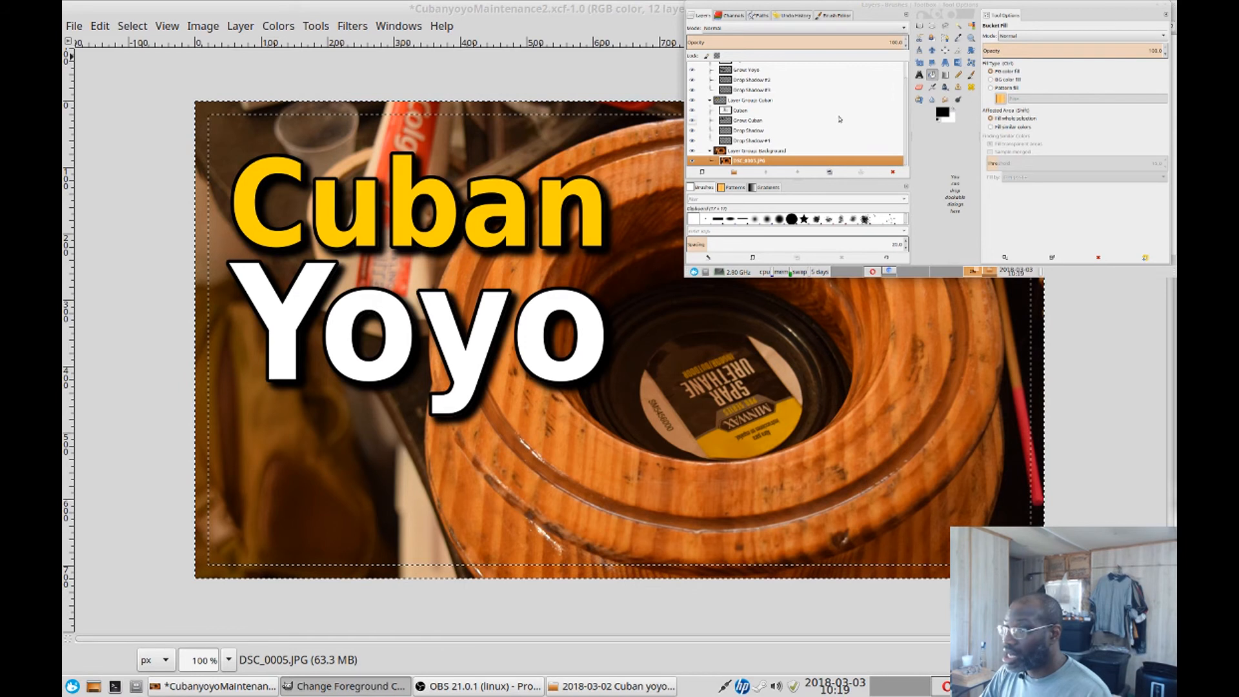
left_click(533, 111)
left_click(543, 112)
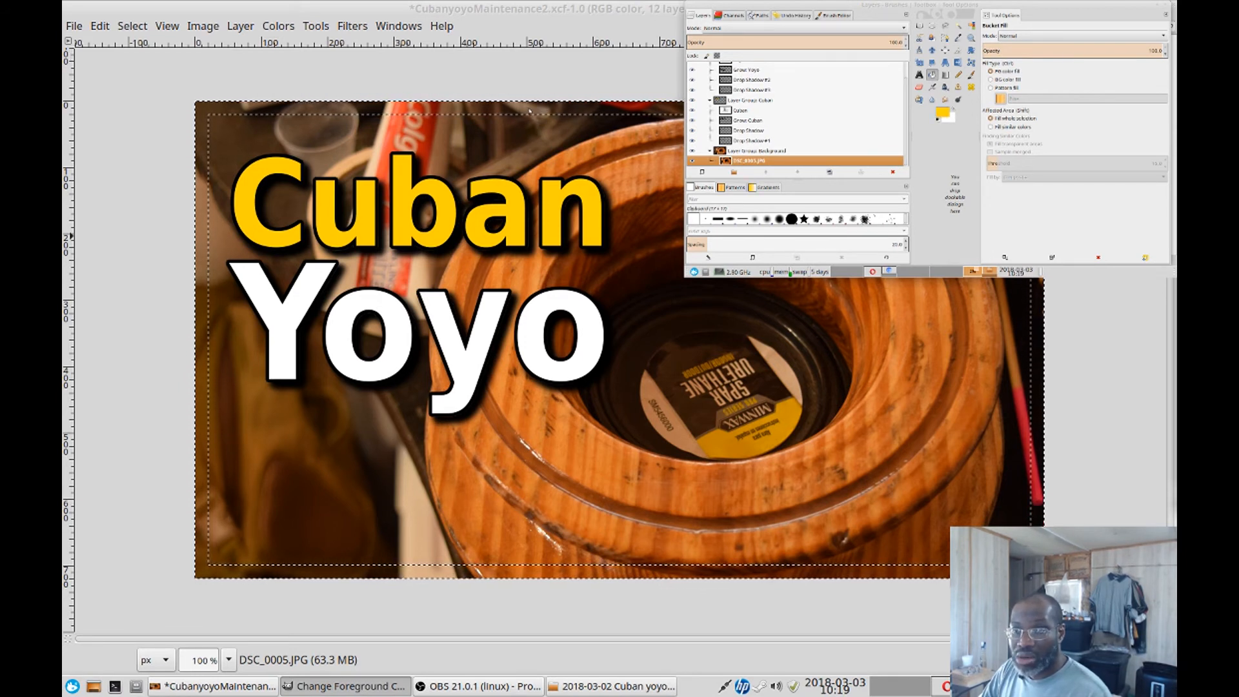
left_click(564, 142)
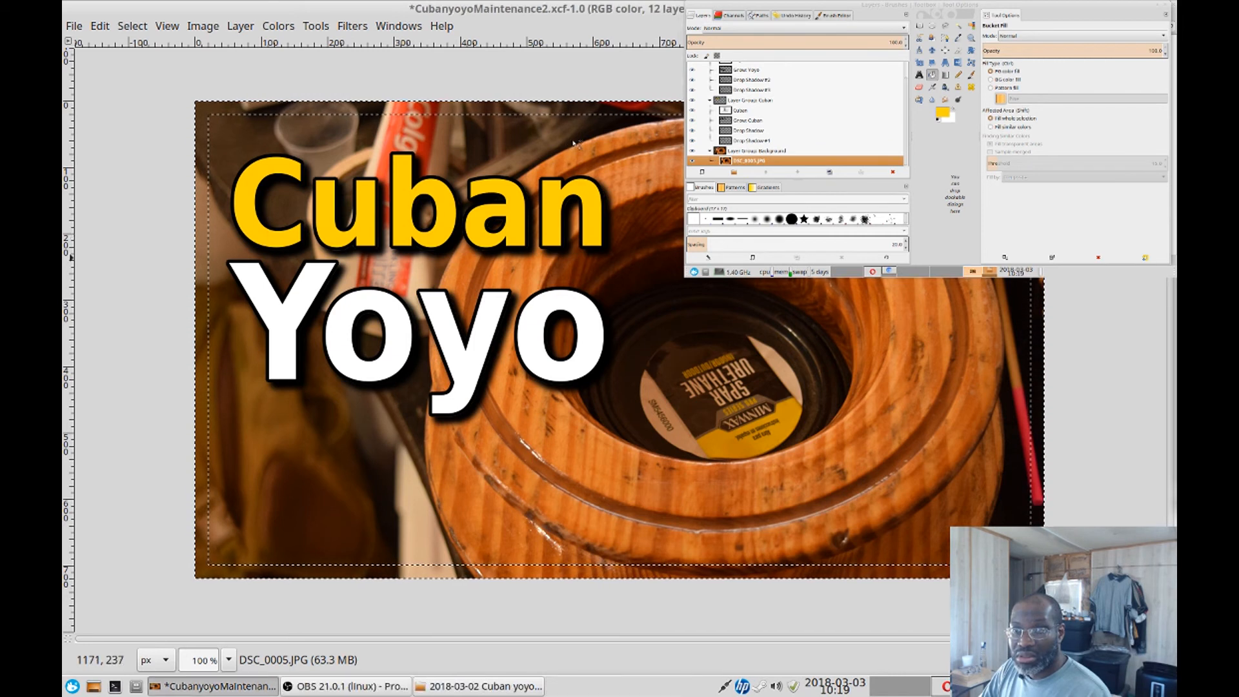
left_click(610, 143)
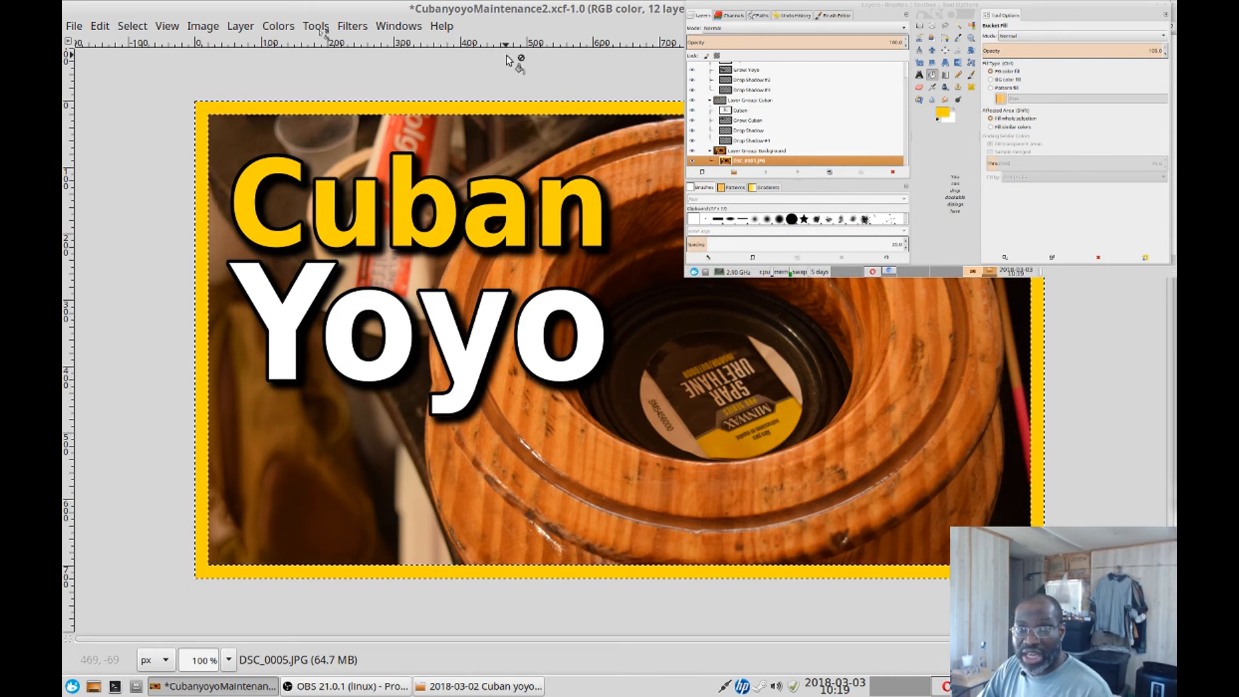
key("ctrl+s")
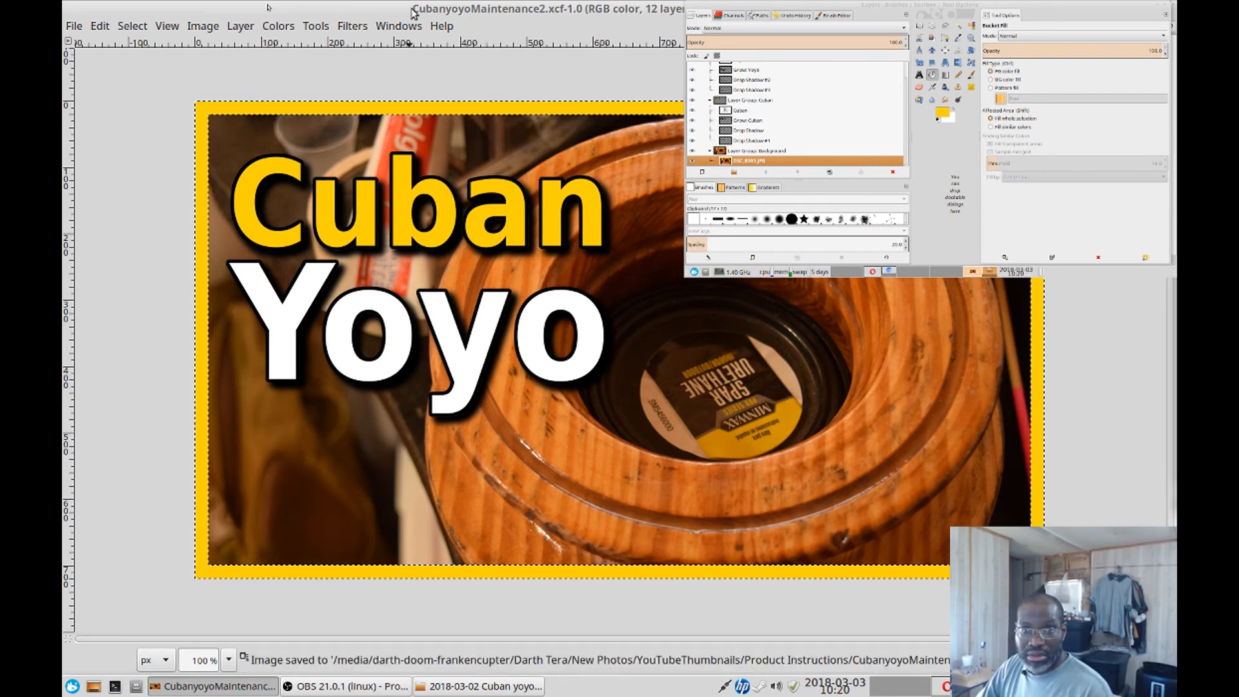
key("ctrl+shift+e")
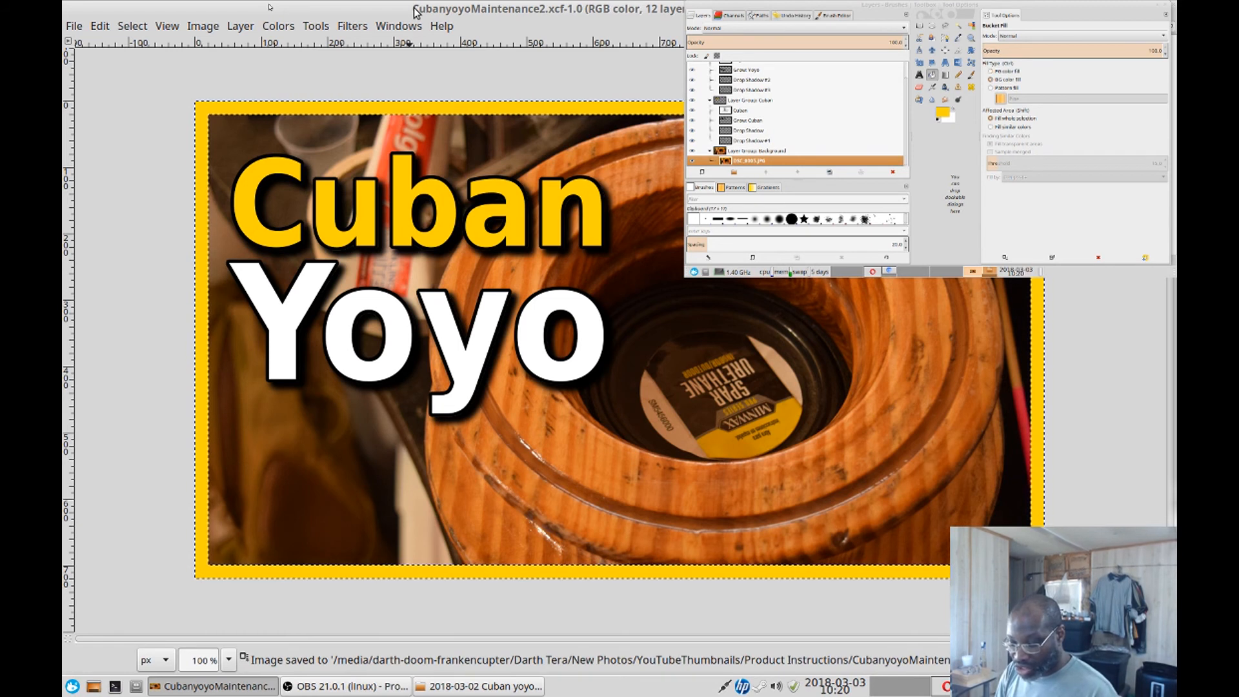
key("shift")
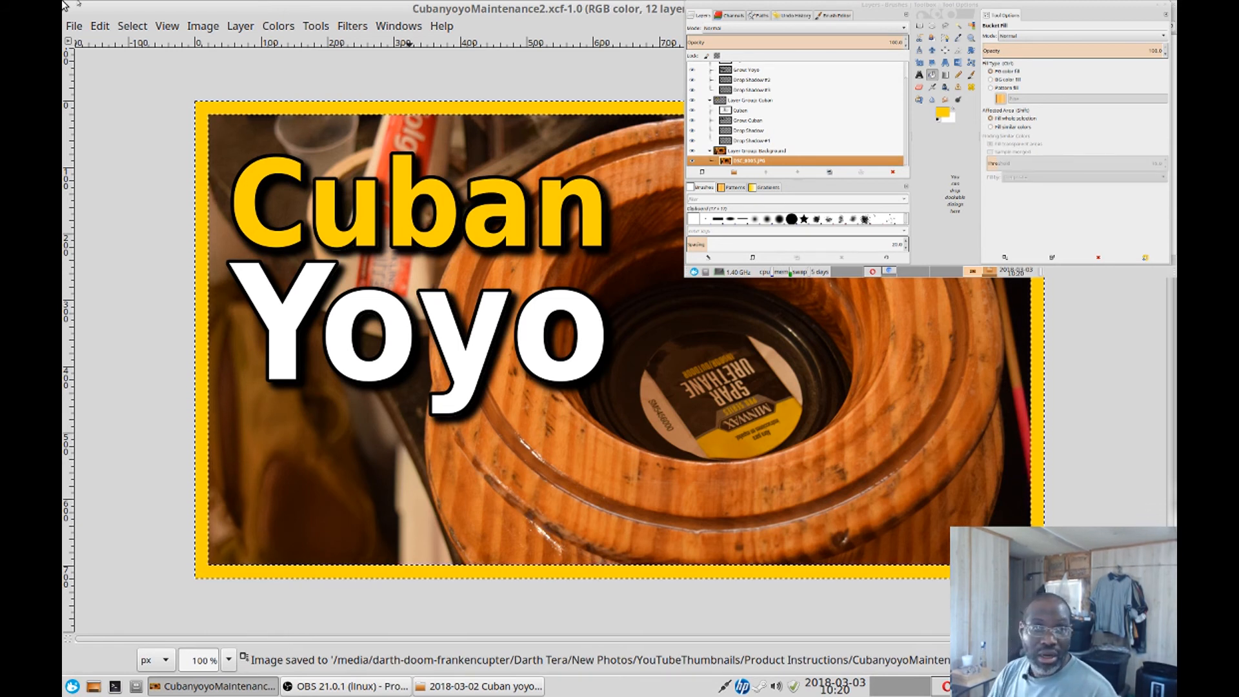
left_click(72, 28)
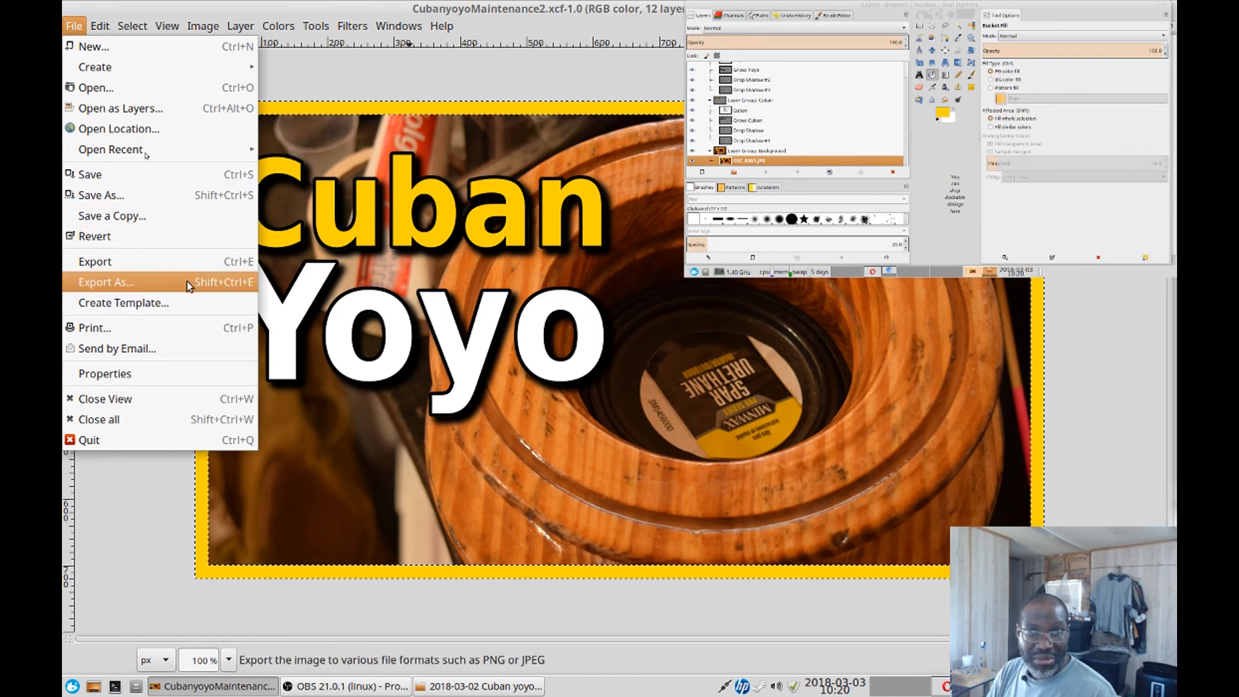
left_click(513, 13)
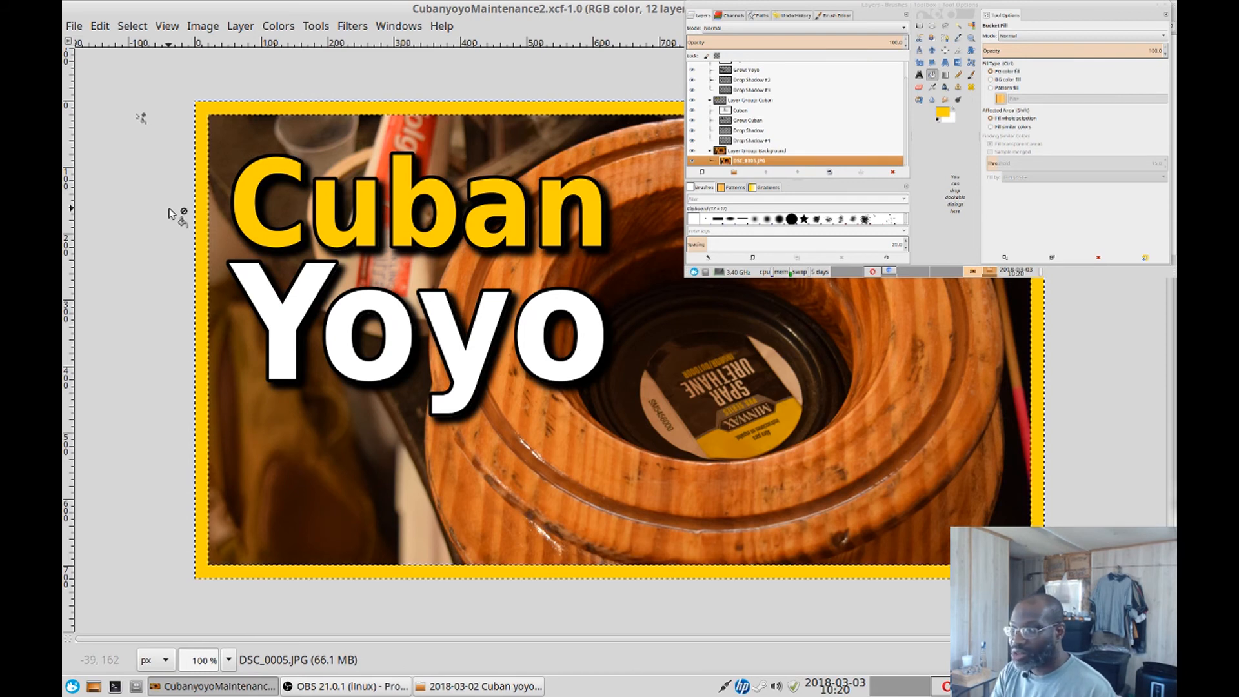
Export the image as CubanYoyoMaintenance2.png in the Product Instructions folder with PNG compression level 9.
key("ctrl+shift+e")
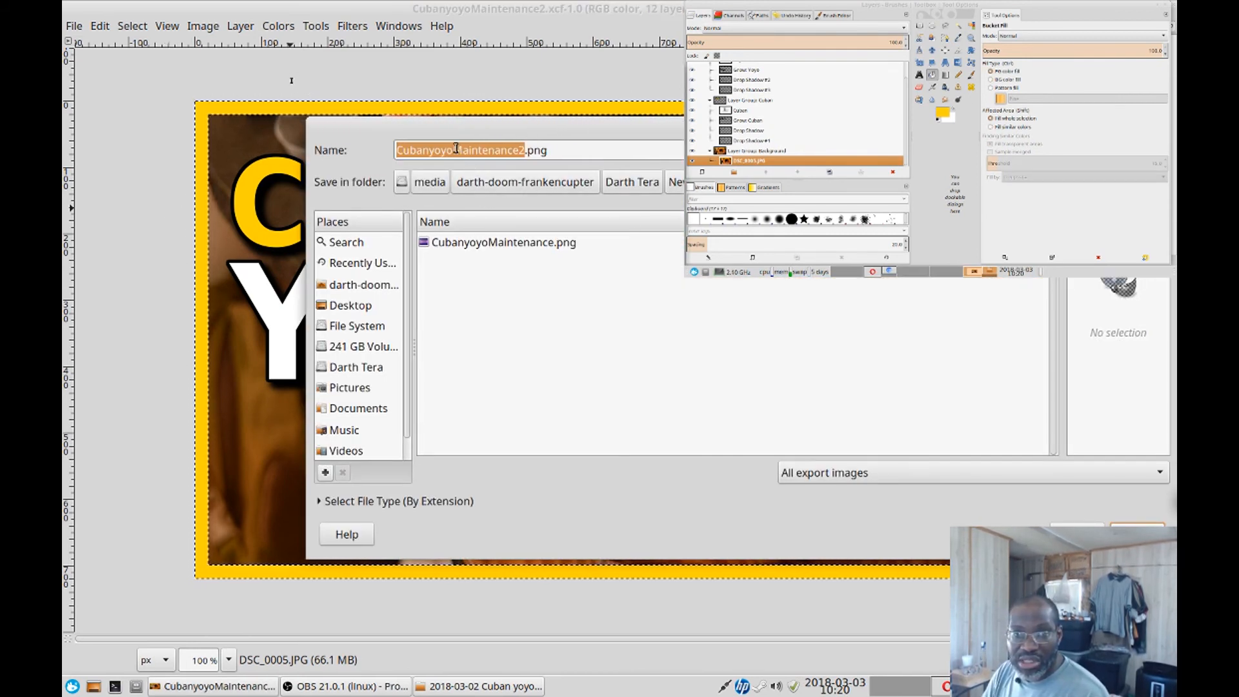
left_click(420, 150)
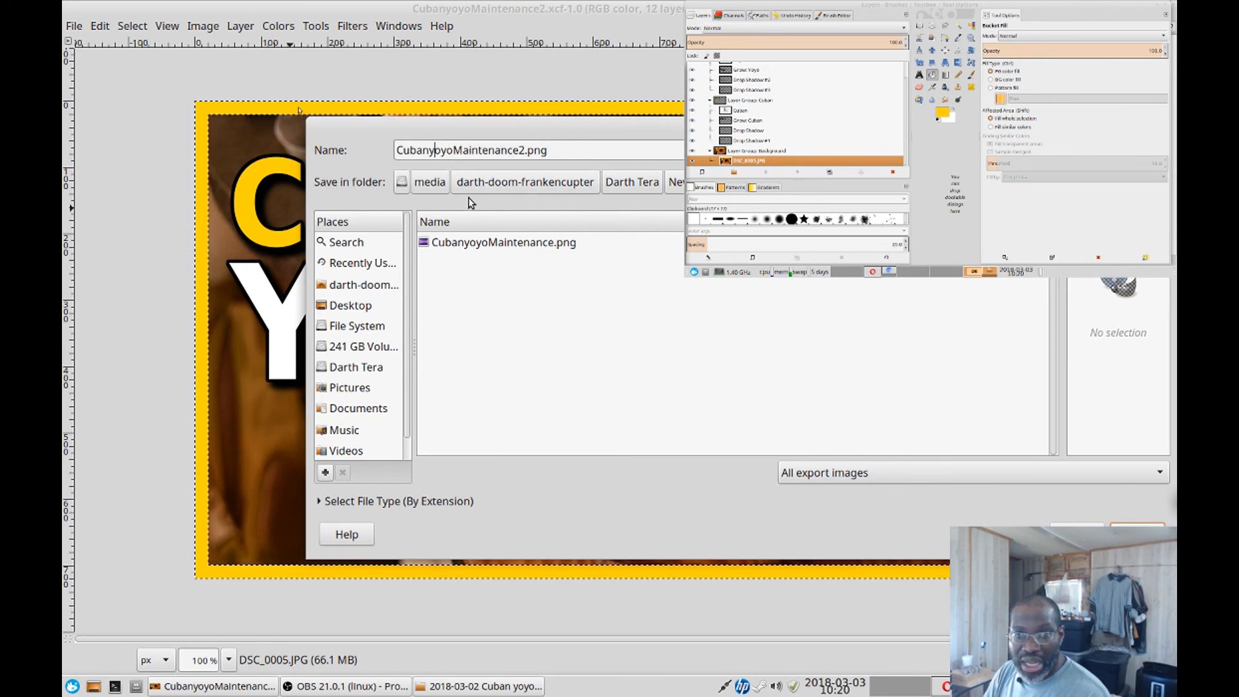
key("Delete")
type("Y")
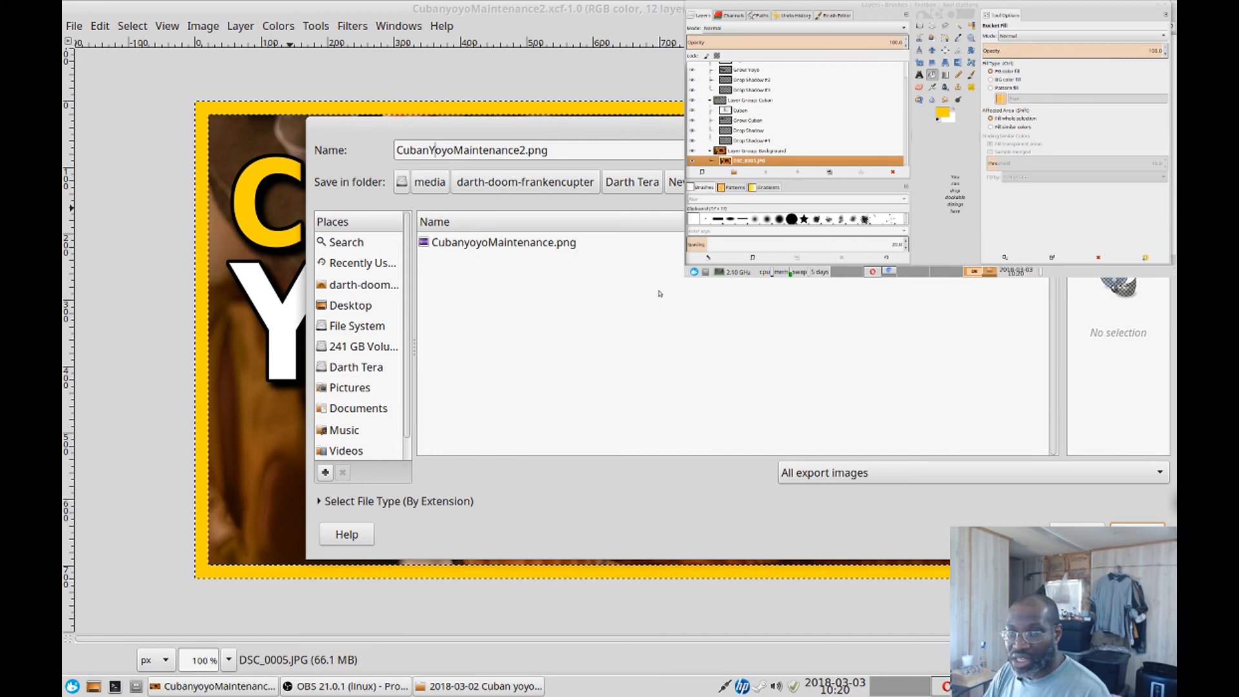
key("Return")
left_click(712, 464)
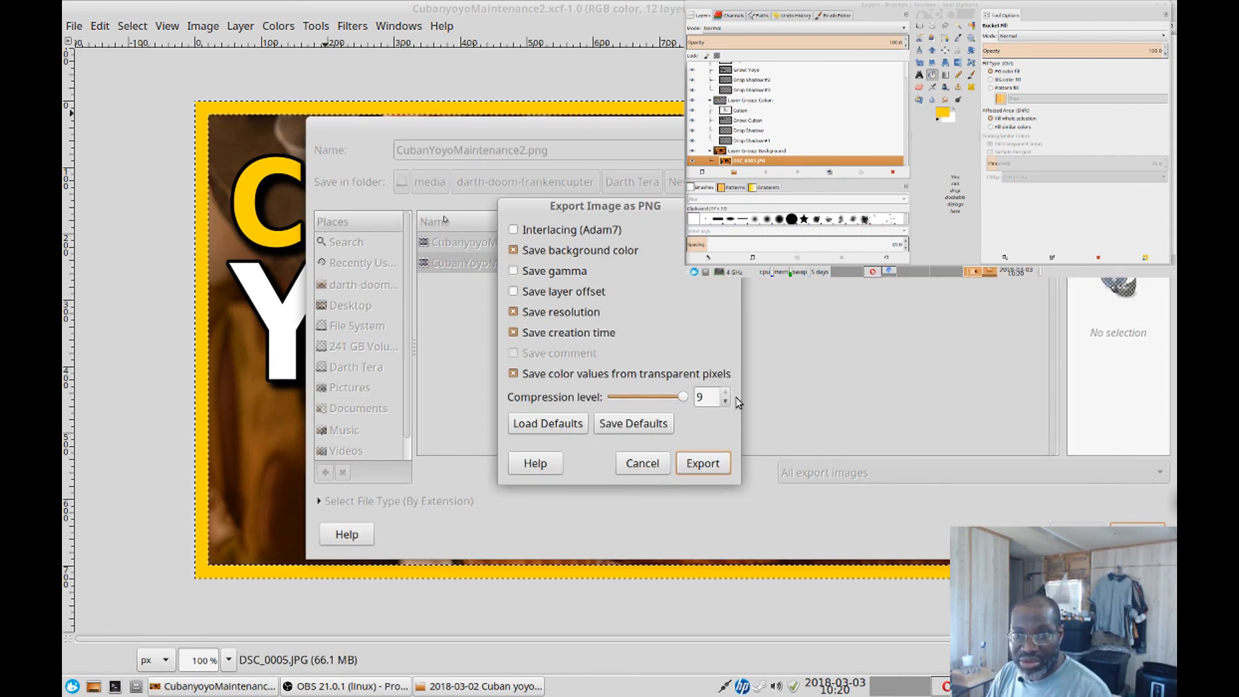
left_click(702, 463)
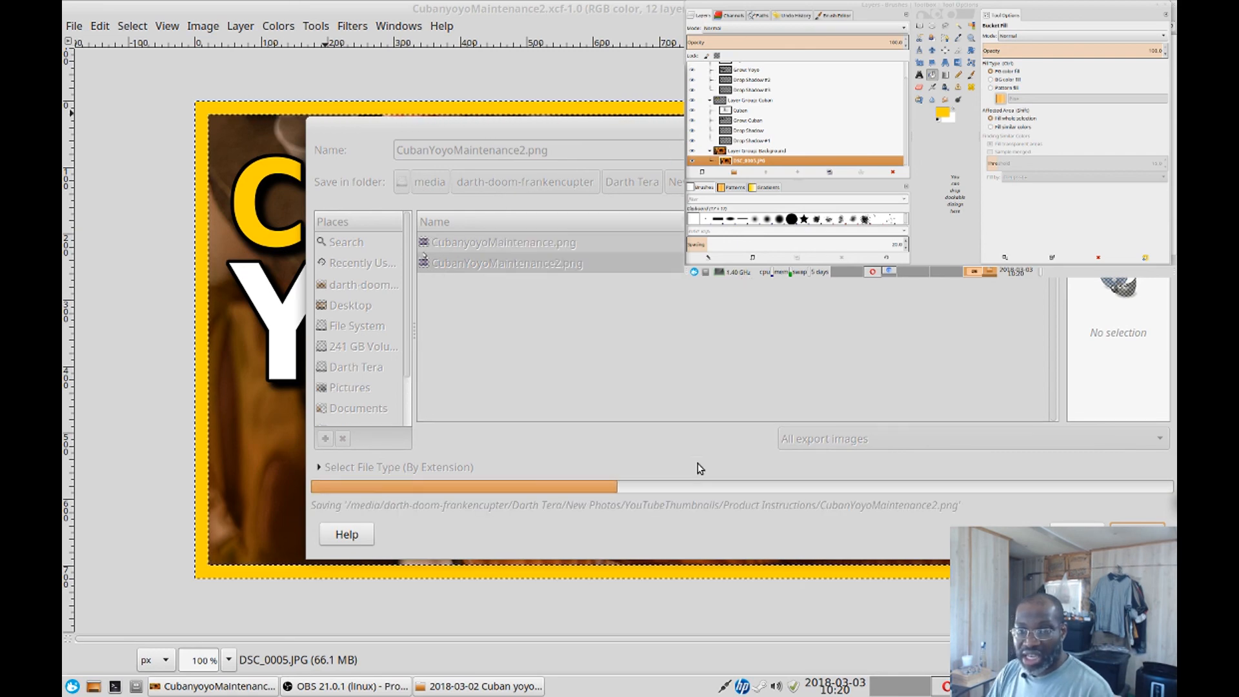